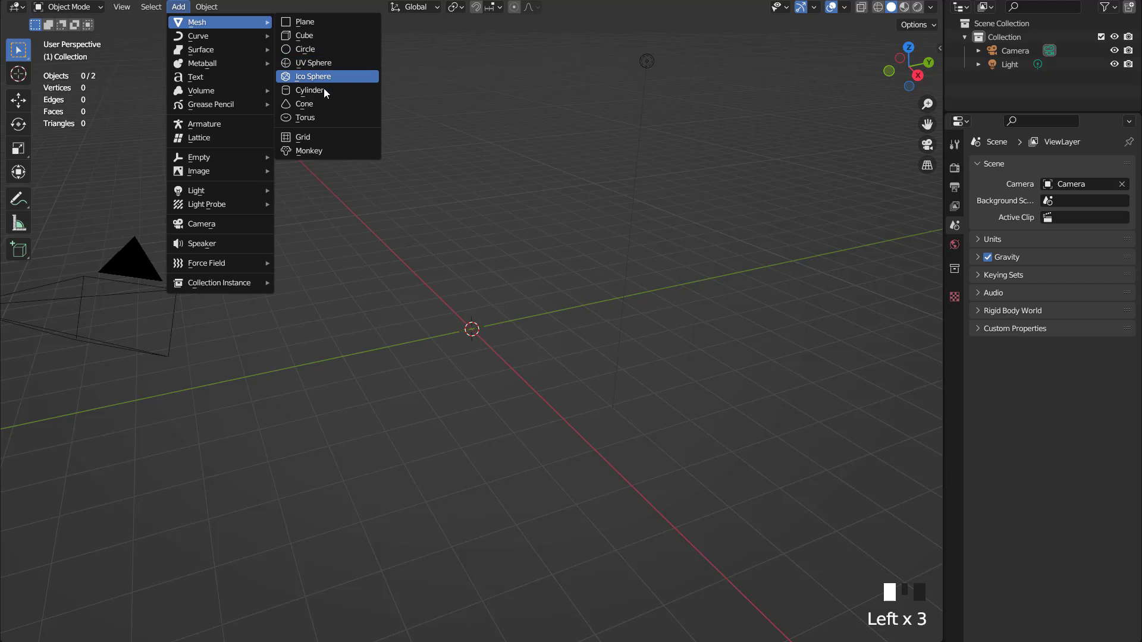
# Add a cylinder mesh with 20 vertices and set its cap fill type to Triangle Fan.
pyautogui.scroll(3, 273, 504)
pyautogui.click(66, 631)
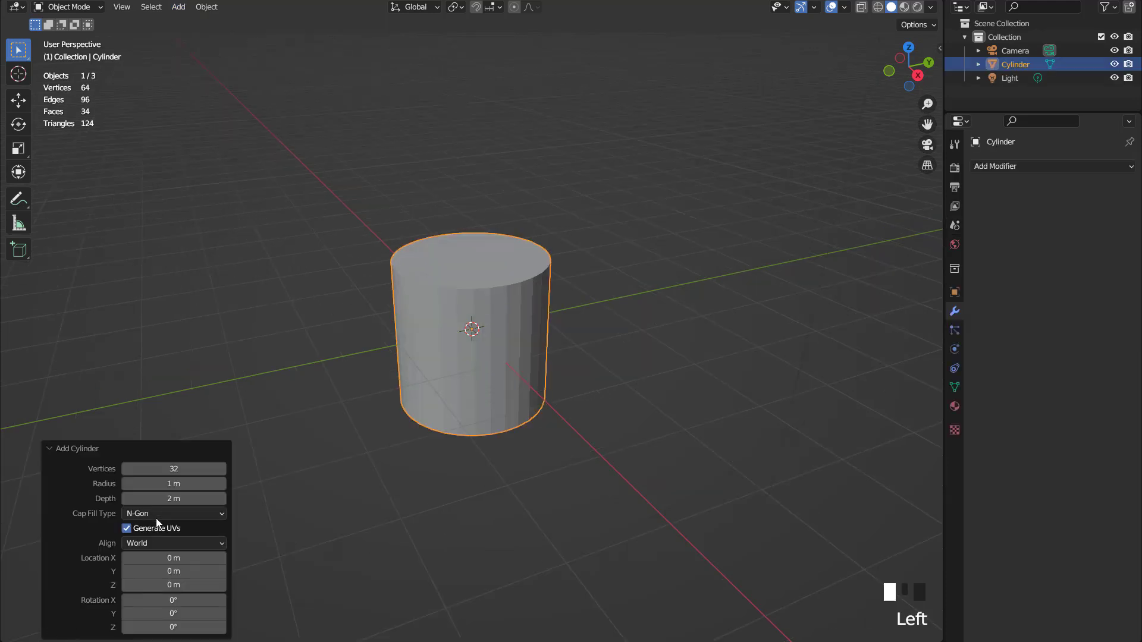
pyautogui.click(172, 468)
pyautogui.write('2')
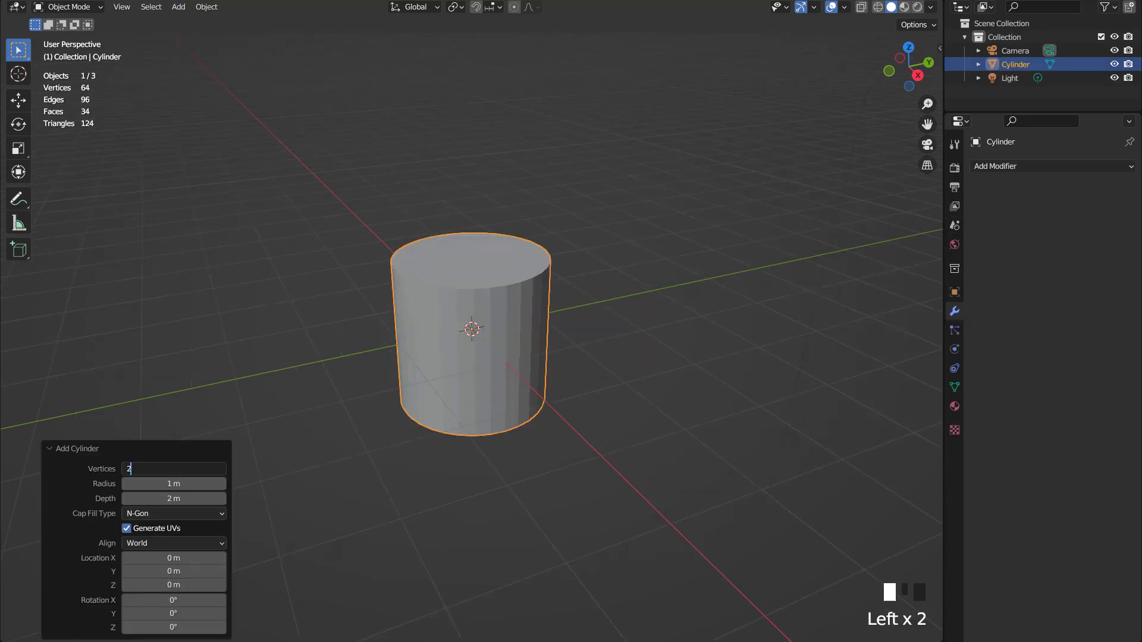
pyautogui.write('0')
pyautogui.press('Return')
pyautogui.click(157, 513)
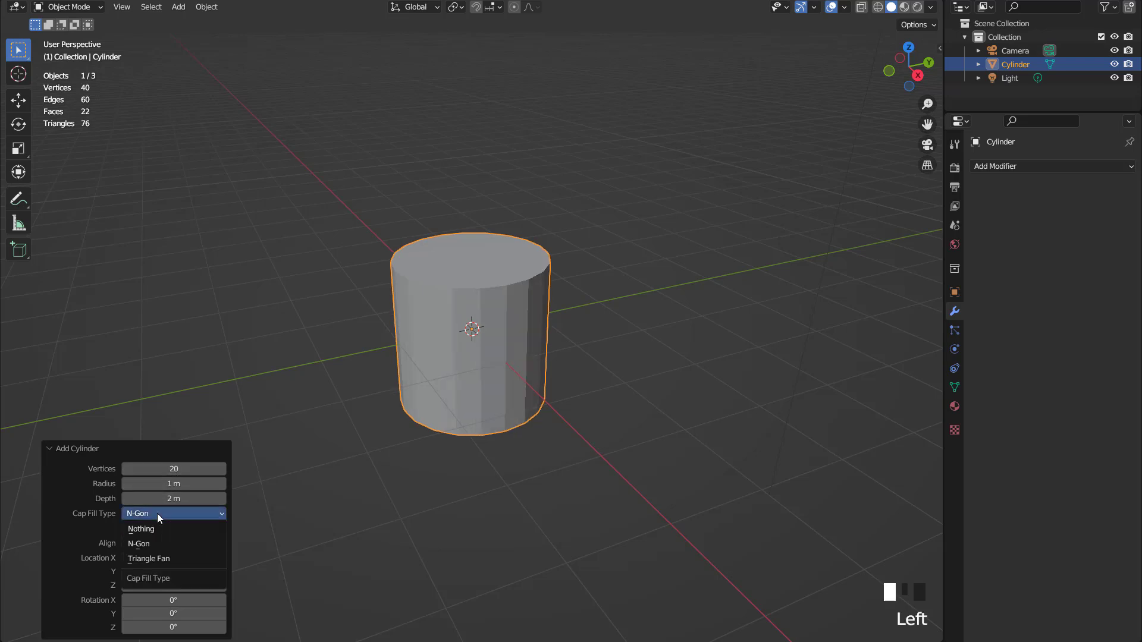
pyautogui.click(159, 559)
pyautogui.scroll(2, 474, 378)
# In Edit Mode from the front view, scale the whole cylinder mesh to about 0.7 in X and Y, excluding Z.
pyautogui.press('KP_1')
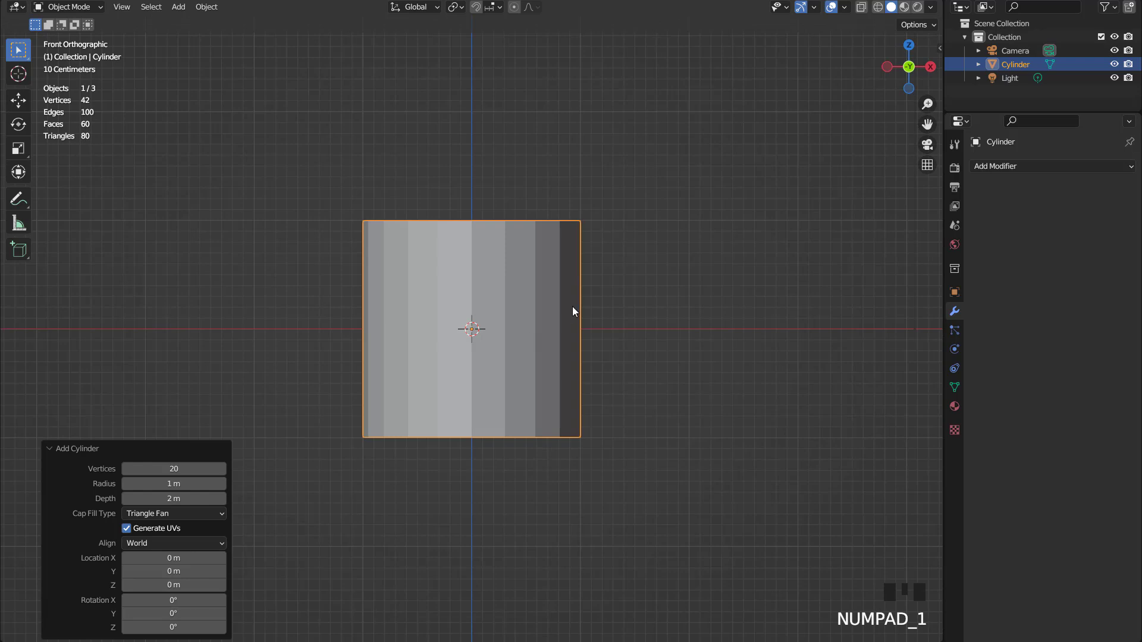
pyautogui.press('Tab')
pyautogui.scroll(2, 574, 311)
pyautogui.press('s')
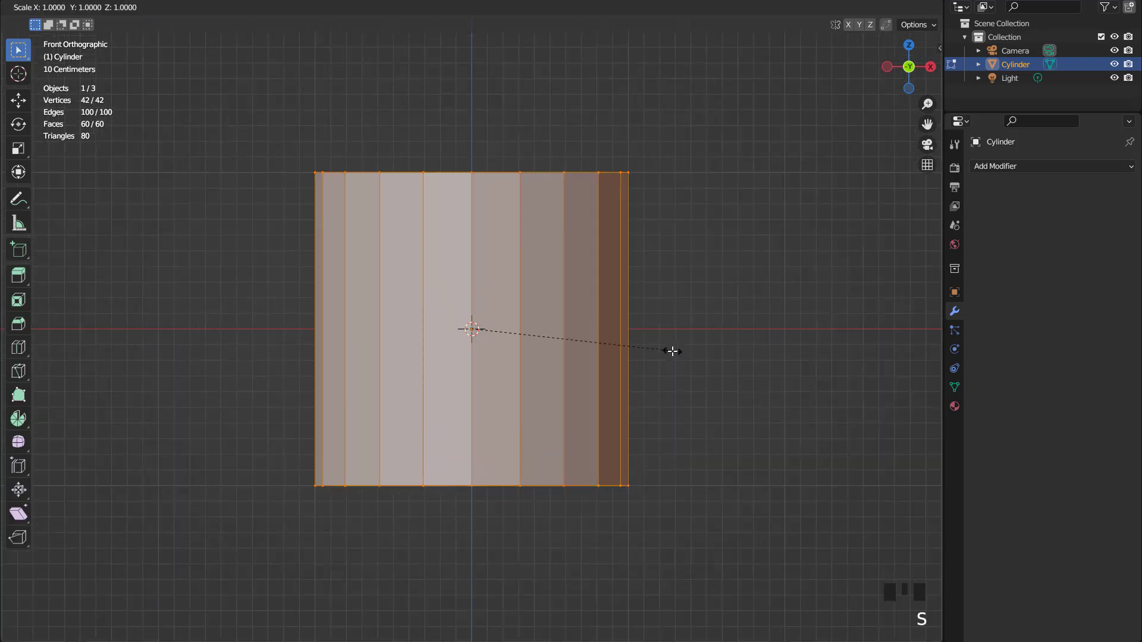
pyautogui.hotkey('shift', 'z')
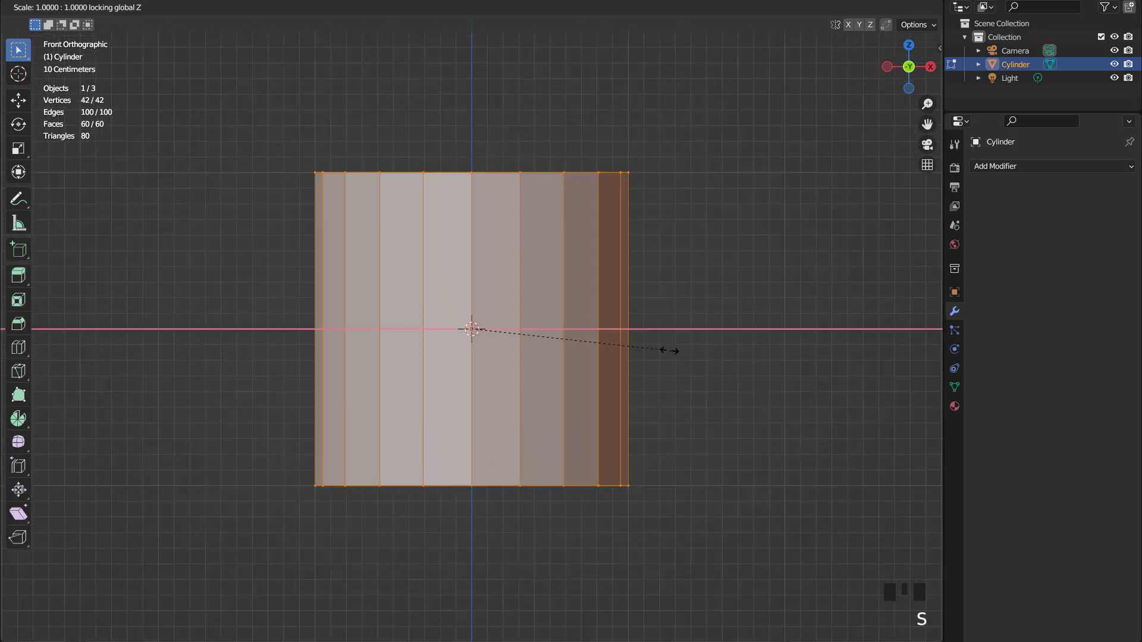
pyautogui.click(613, 332)
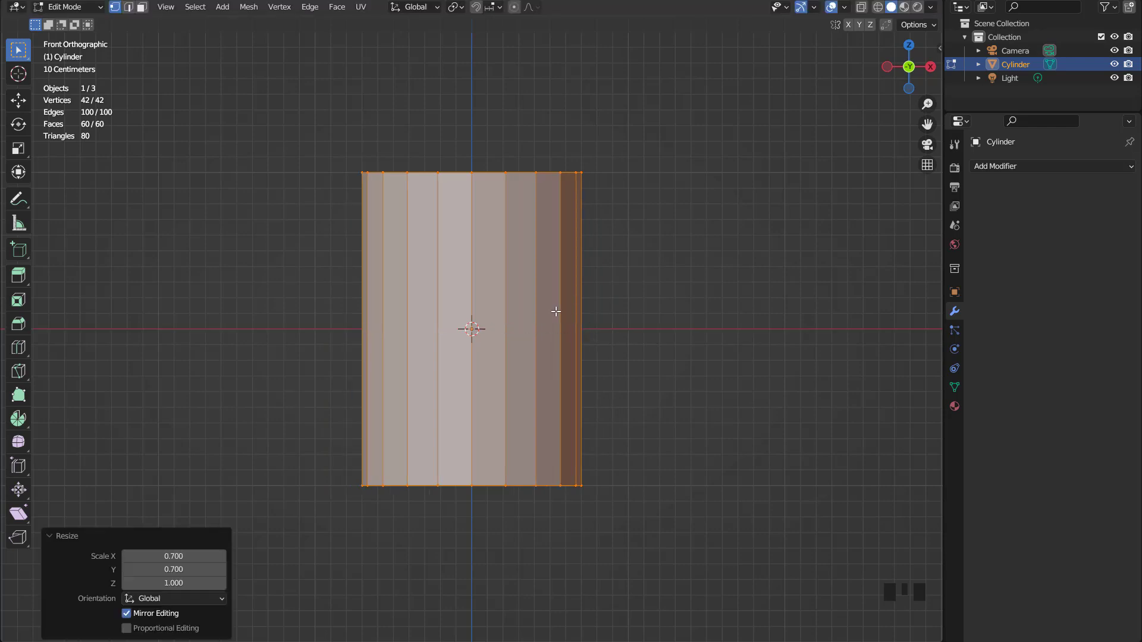
# Cut five evenly spaced horizontal edge loops around the cylinder without sliding them.
pyautogui.hotkey('ctrl', 'r')
pyautogui.scroll(4, 555, 310)
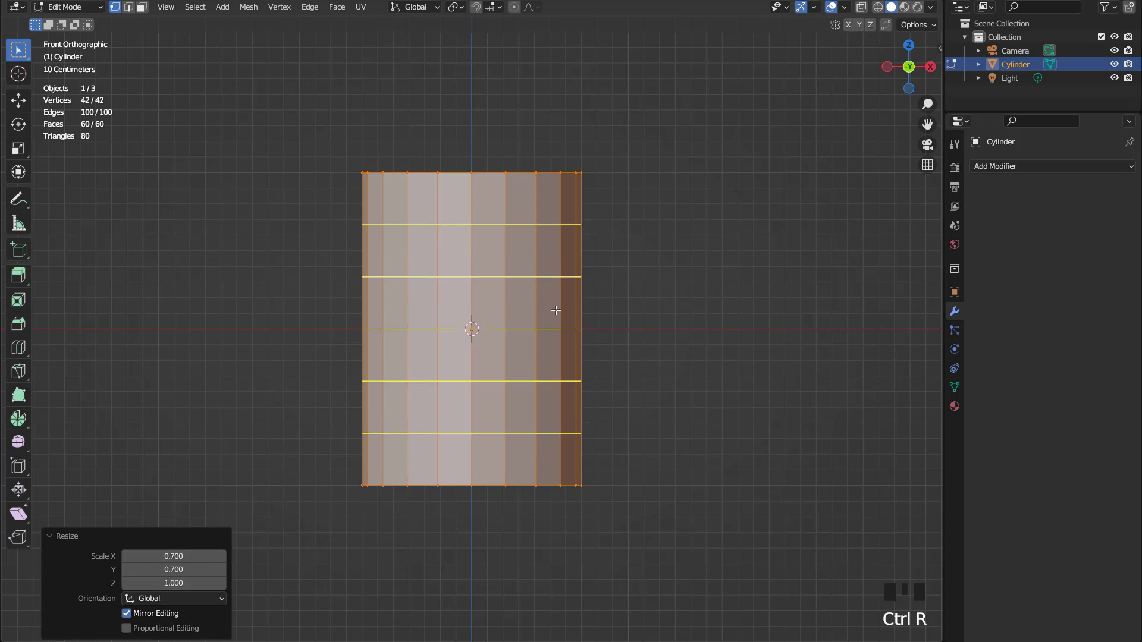
pyautogui.click(555, 310)
pyautogui.rightClick(555, 310)
# Select the cylinder's middle edge loop and enable proportional editing with the Sphere falloff.
pyautogui.press('2')
pyautogui.click(531, 321)
pyautogui.doubleClick(532, 322)
pyautogui.click(513, 7)
pyautogui.click(532, 7)
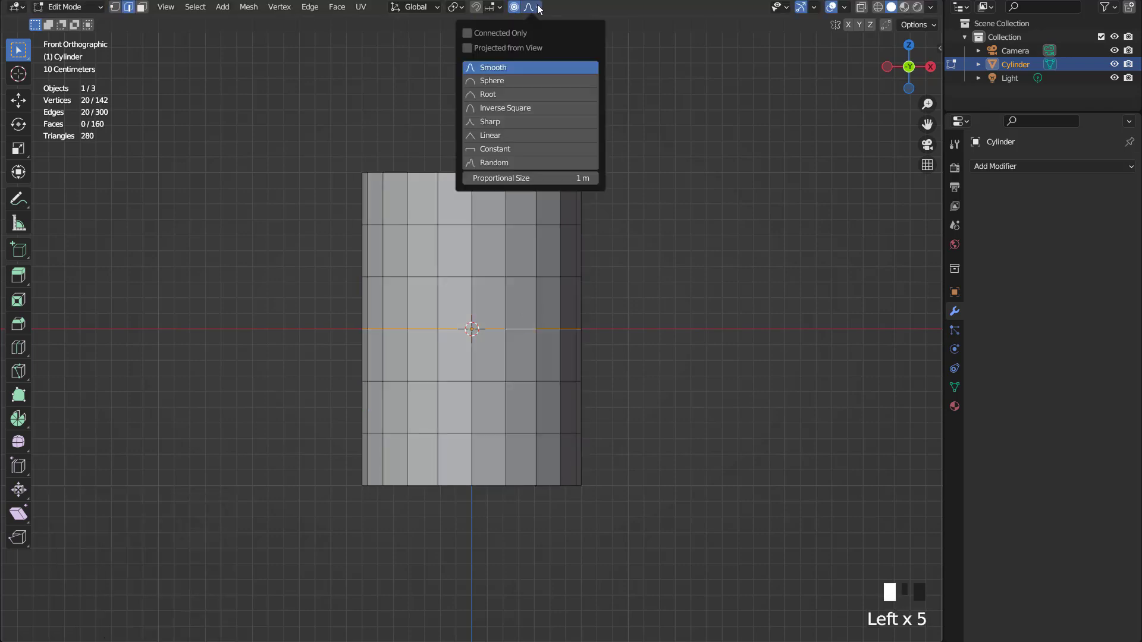
pyautogui.click(501, 80)
# Bulge the middle loop outward by scaling it about 1.335 in X and Y with a proportional size of 0.83.
pyautogui.press('s')
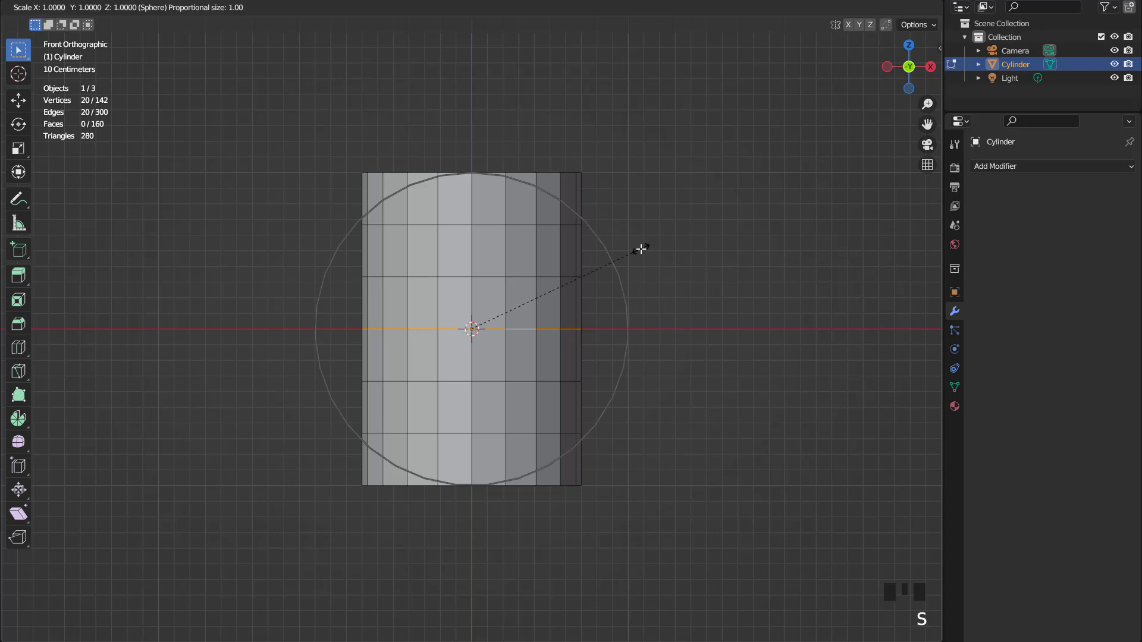
pyautogui.hotkey('shift', 'z')
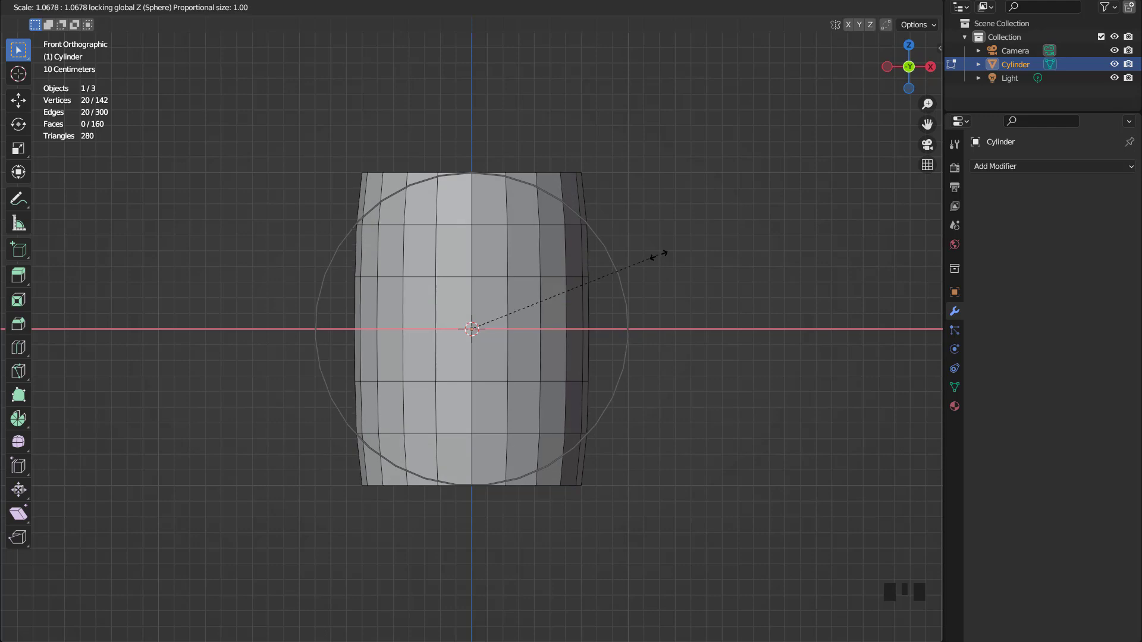
pyautogui.scroll(2, 708, 260)
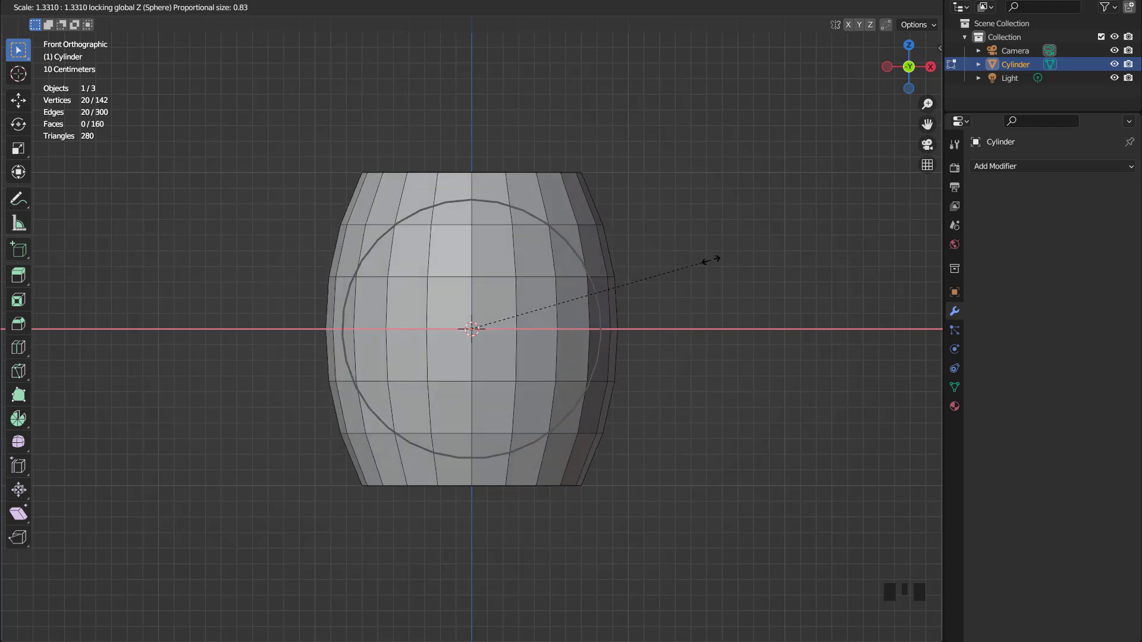
pyautogui.scroll(1, 708, 260)
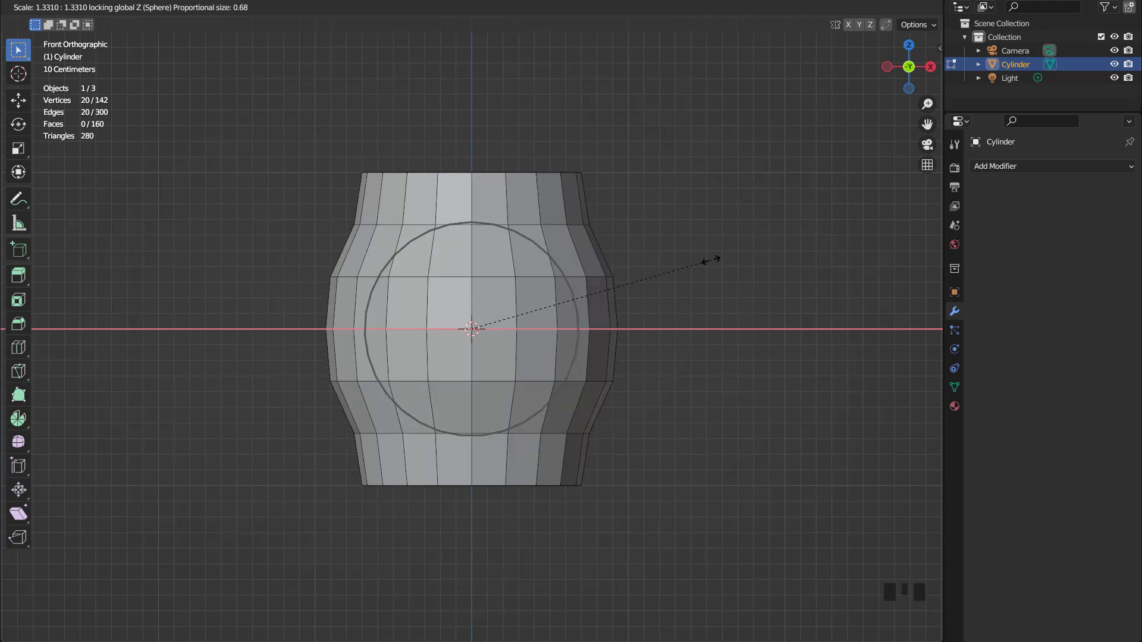
pyautogui.scroll(-1, 711, 260)
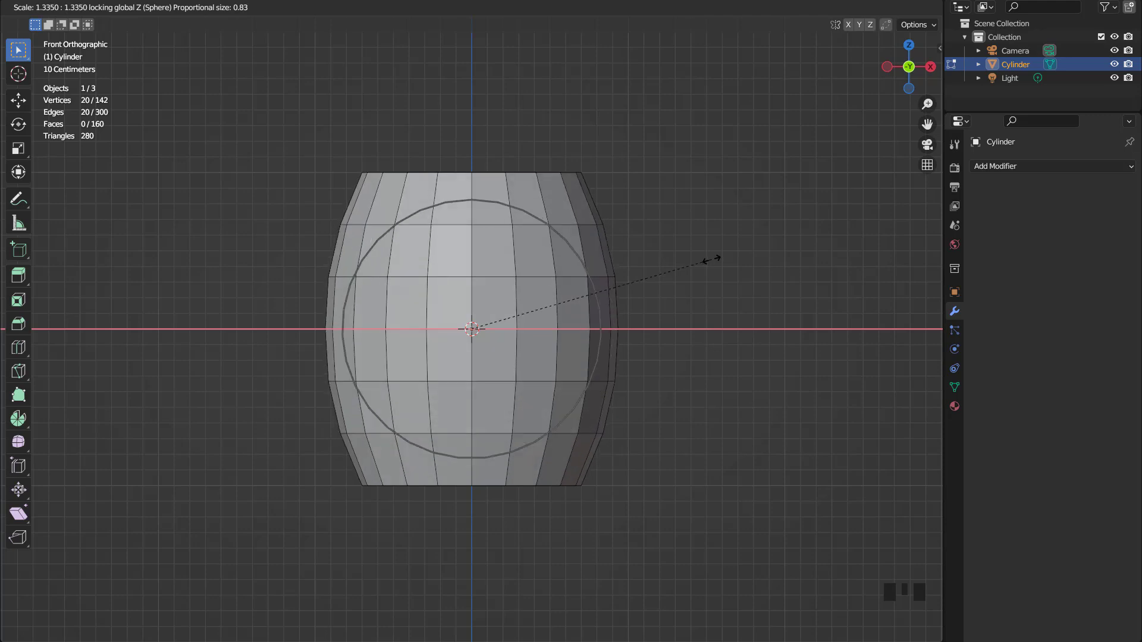
pyautogui.click(712, 258)
# Select the top and bottom rim edge loops and rip the caps loose from the barrel's side wall.
pyautogui.moveTo(690, 281); pyautogui.dragTo(644, 260, button='middle')
pyautogui.tripleClick(556, 221)
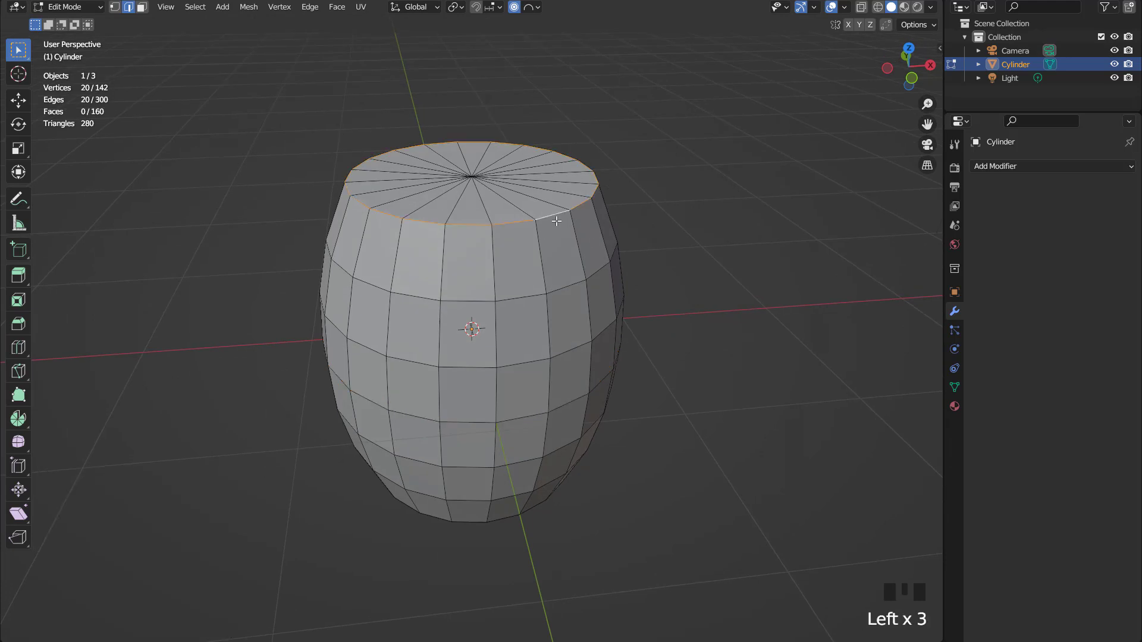
pyautogui.keyDown('shift'); pyautogui.tripleClick(502, 517); pyautogui.keyUp('shift')
pyautogui.moveTo(564, 357); pyautogui.dragTo(601, 299, button='middle')
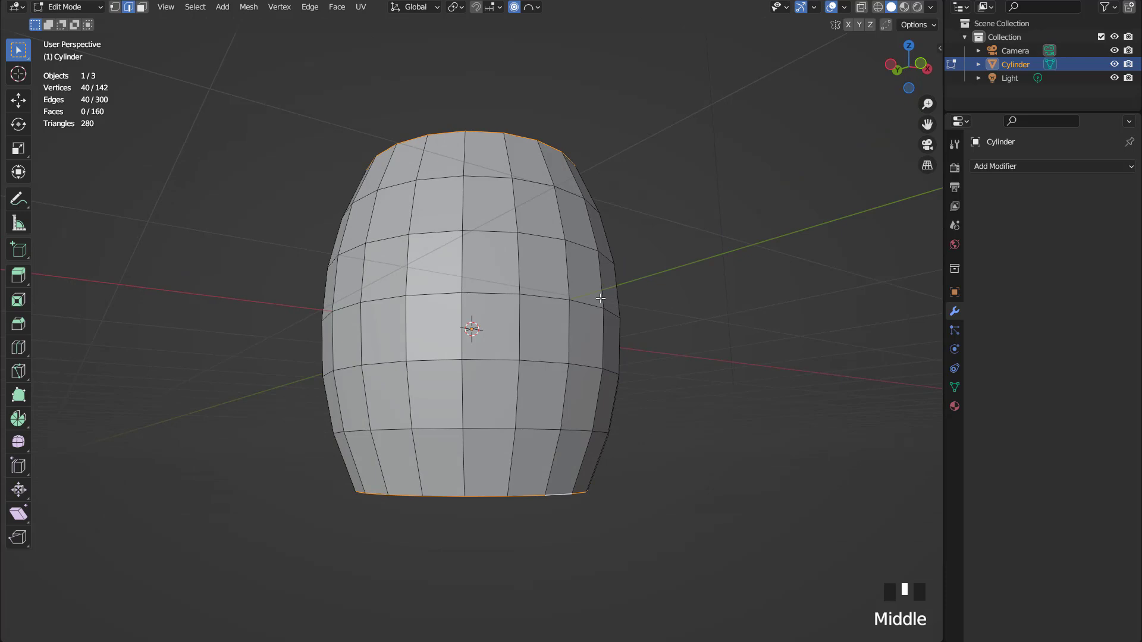
pyautogui.press('v')
pyautogui.moveTo(624, 320); pyautogui.dragTo(593, 334, button='middle')
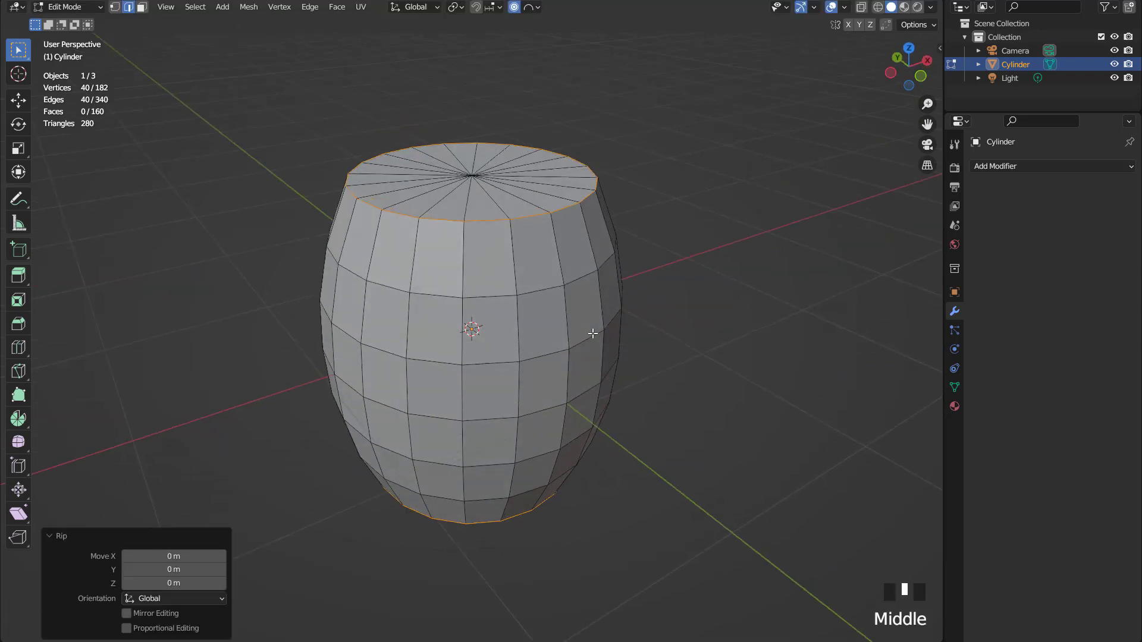
# Select the linked side wall faces, extrude them in place and scale the extrusion outward in X and Y to give the wall thickness.
pyautogui.press('3')
pyautogui.click(581, 314)
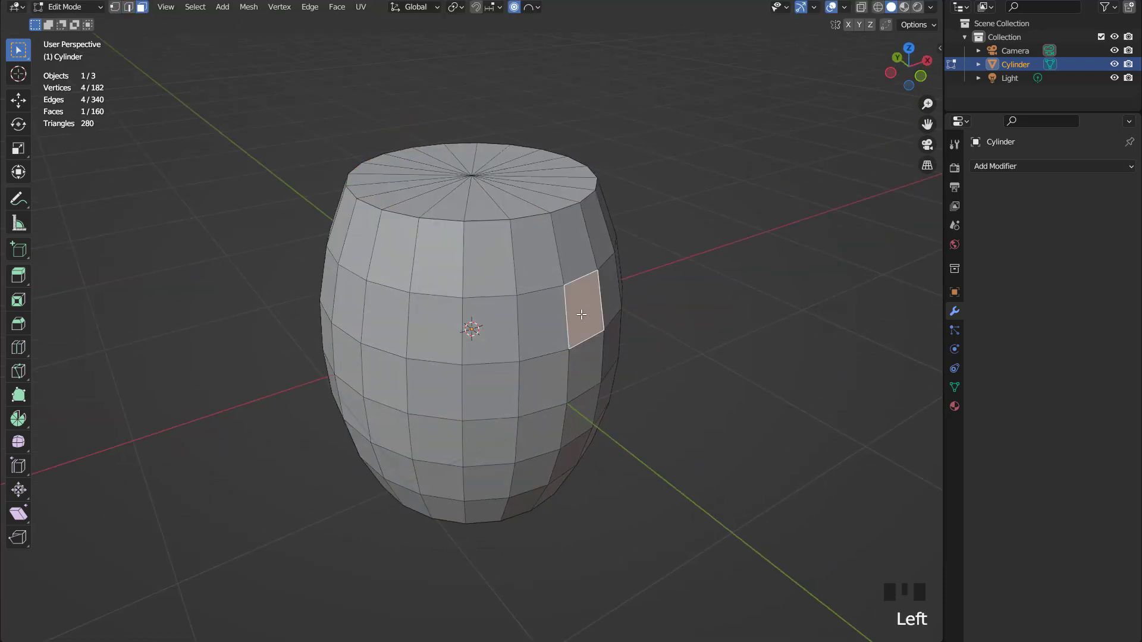
pyautogui.hotkey('ctrl', 'l')
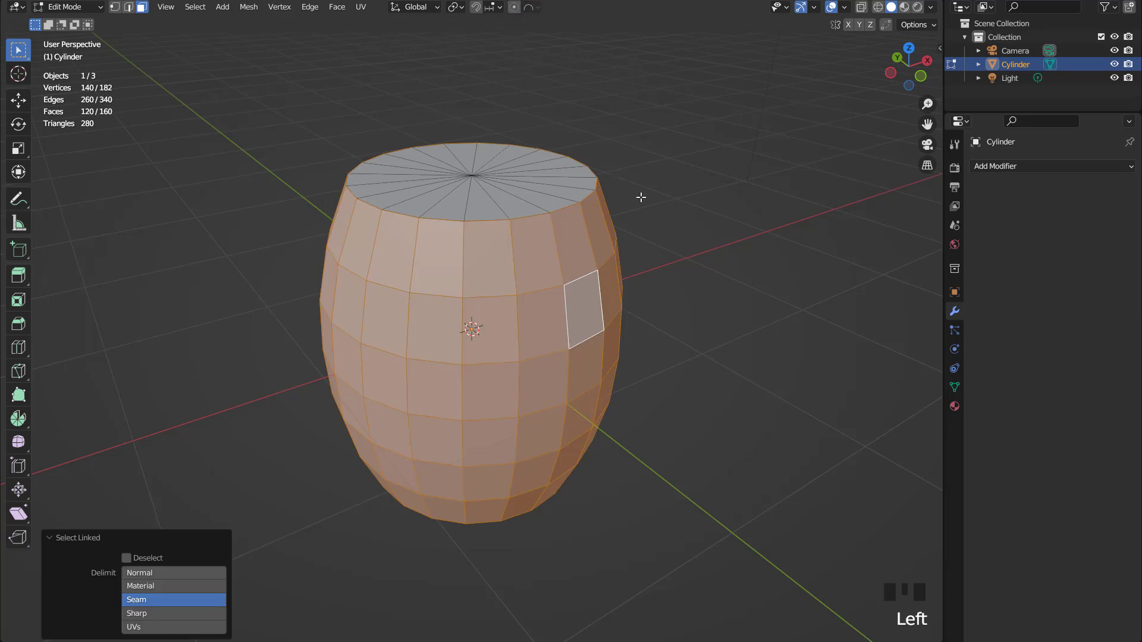
pyautogui.moveTo(627, 186); pyautogui.dragTo(652, 202, button='middle')
pyautogui.press('e')
pyautogui.rightClick(663, 204)
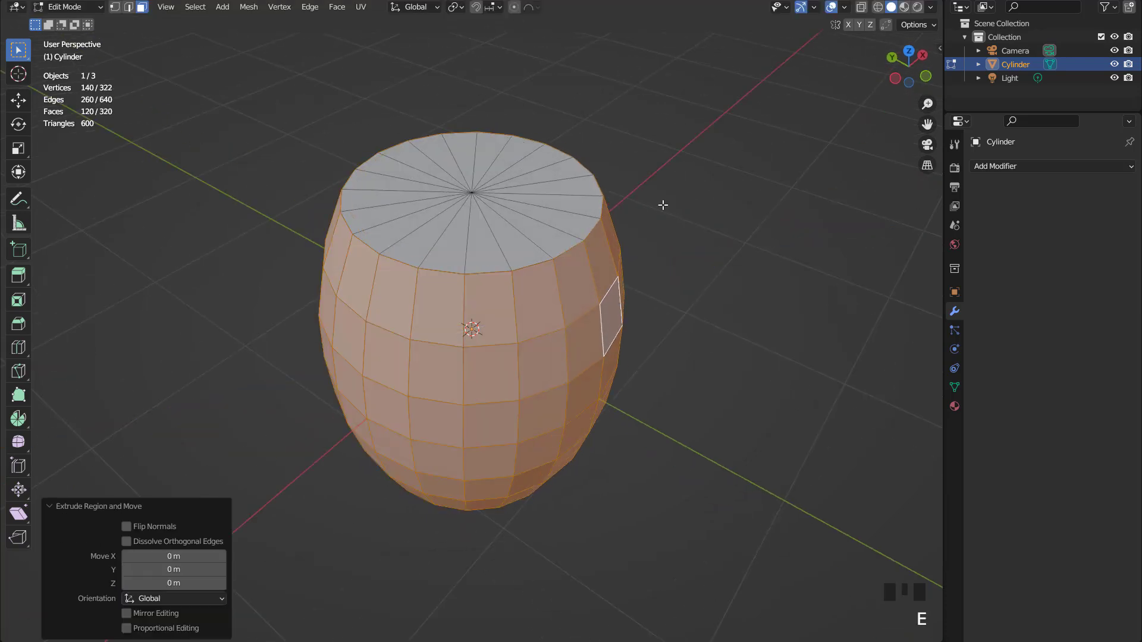
pyautogui.press('s')
pyautogui.hotkey('shift', 'z')
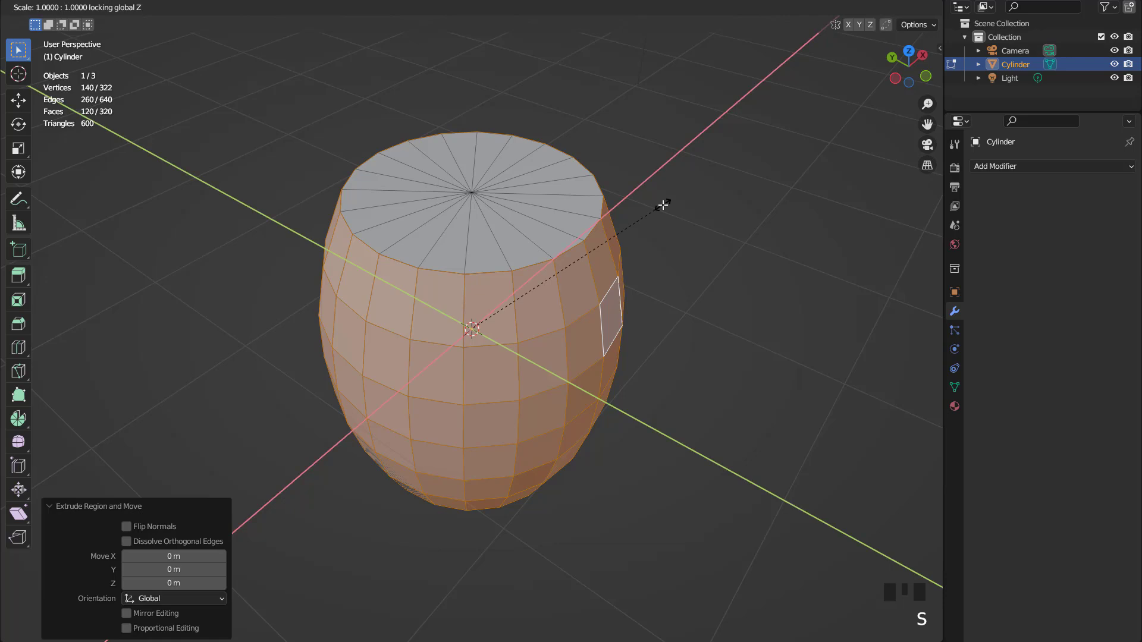
pyautogui.click(703, 239)
# Select both the top and bottom caps and scale them to about 0.929 along Z to recess them.
pyautogui.click(513, 255)
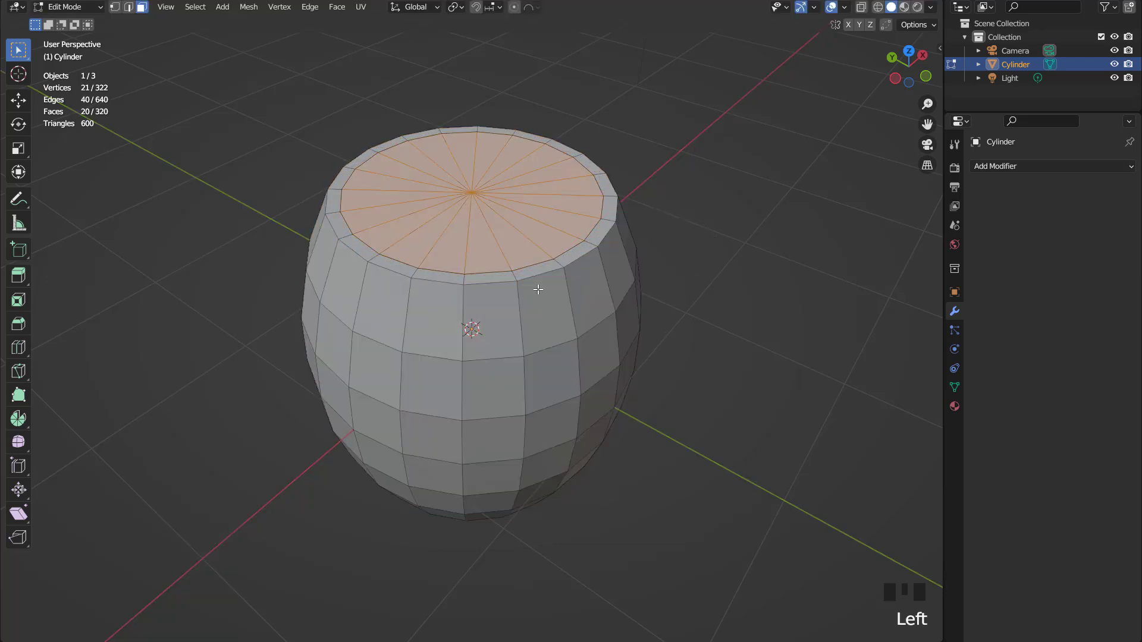
pyautogui.moveTo(555, 413); pyautogui.dragTo(539, 367, button='middle')
pyautogui.keyDown('shift'); pyautogui.moveTo(458, 383); pyautogui.dragTo(498, 440); pyautogui.keyUp('shift')
pyautogui.moveTo(498, 441); pyautogui.dragTo(545, 416, button='middle')
pyautogui.press('s')
pyautogui.press('z')
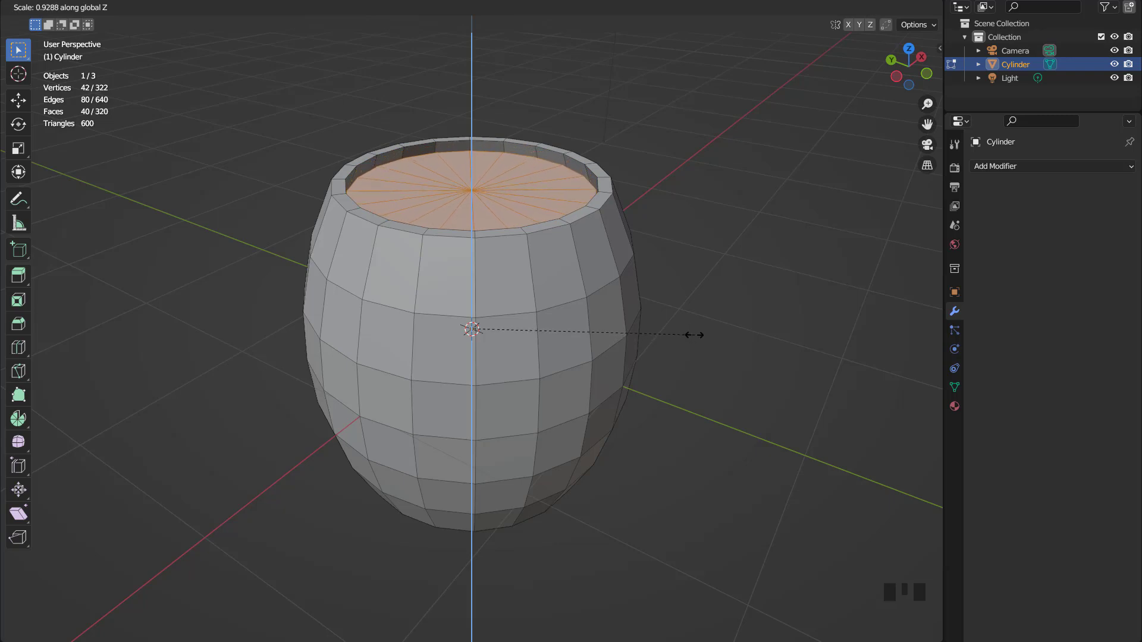
pyautogui.click(694, 335)
# Widen both recessed caps by scaling them about 1.016 in X and Y, excluding Z.
pyautogui.press('s')
pyautogui.hotkey('shift', 'z')
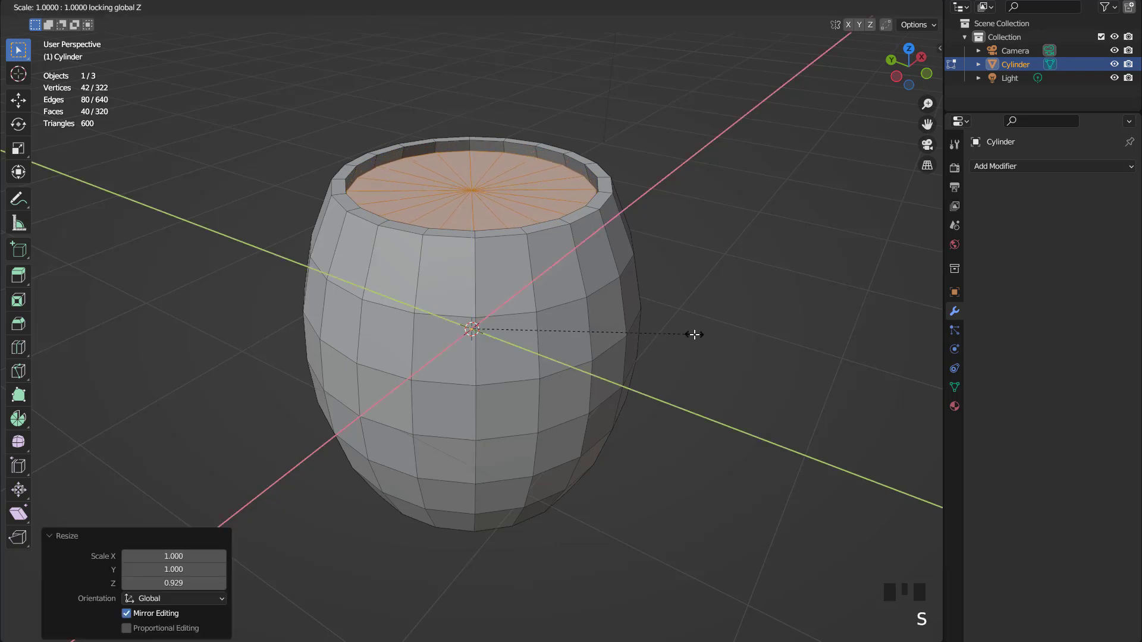
pyautogui.click(697, 335)
pyautogui.scroll(-2, 619, 350)
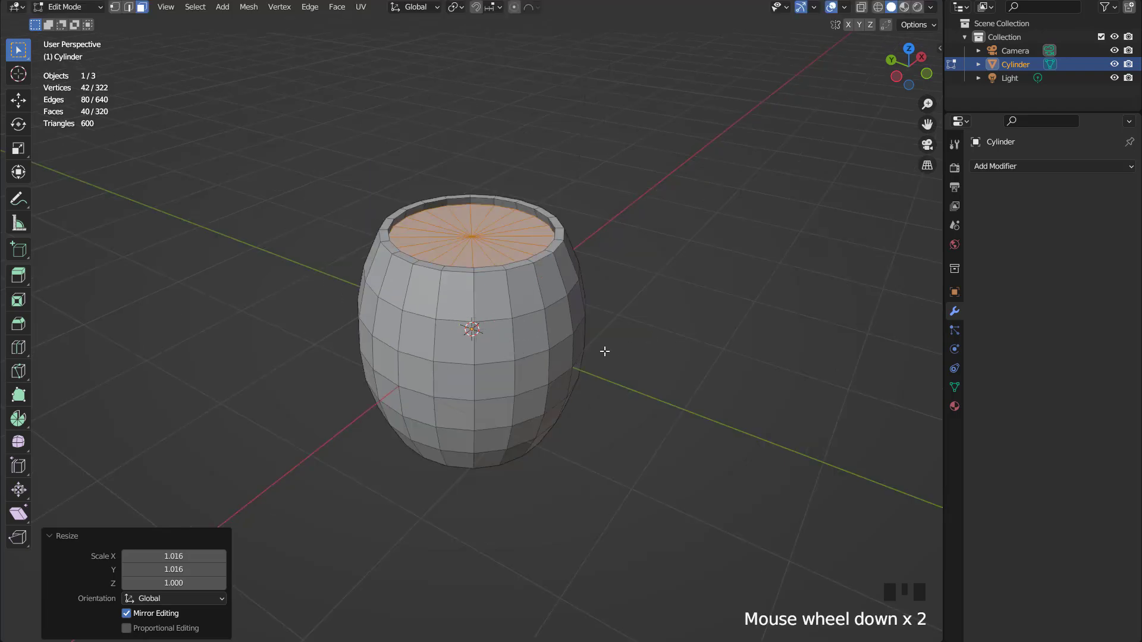
# Select the whole barrel mesh and slim it in X and Y with successive scales of about 0.922 and 0.932, excluding Z.
pyautogui.moveTo(616, 352); pyautogui.dragTo(590, 312, button='middle')
pyautogui.press('KP_1')
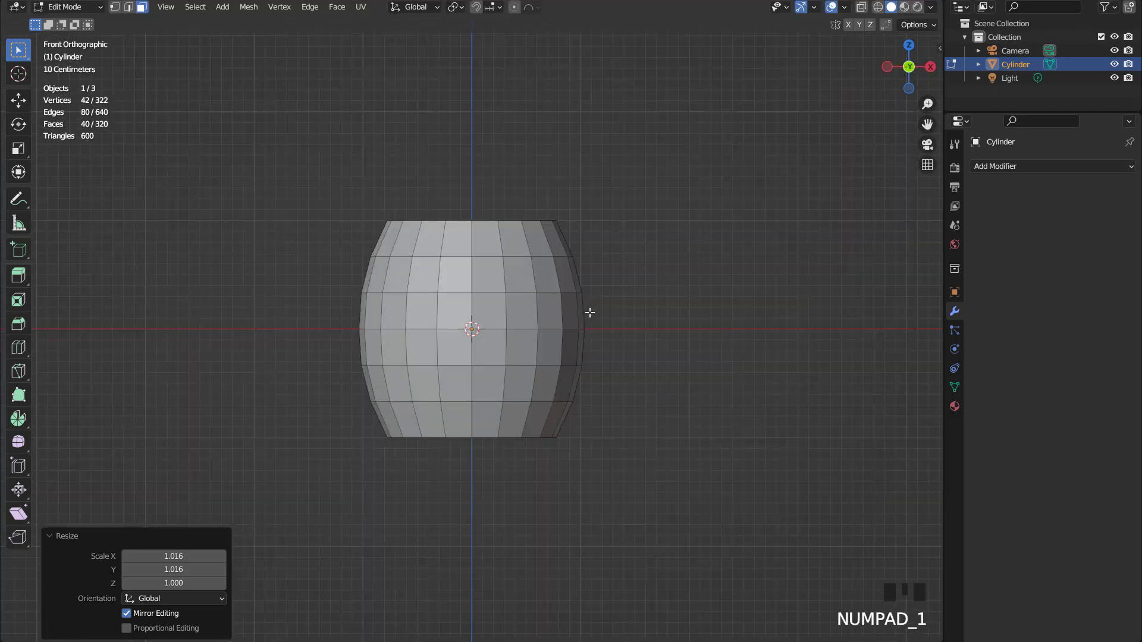
pyautogui.press('Tab')
pyautogui.scroll(2, 590, 313)
pyautogui.press('Tab')
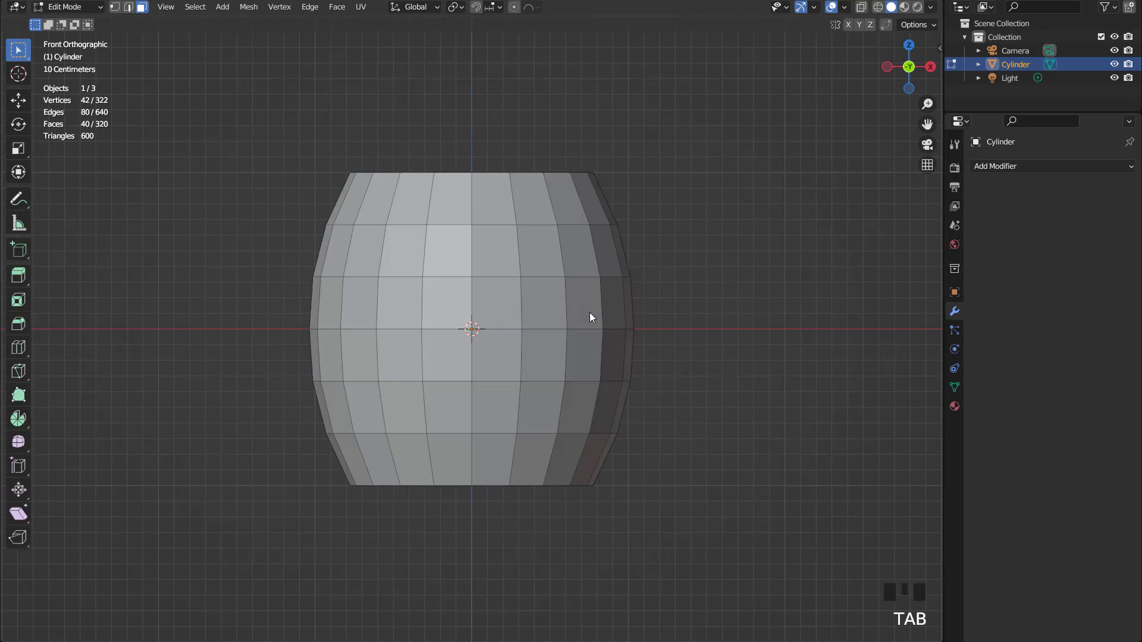
pyautogui.press('a')
pyautogui.click(515, 8)
pyautogui.press('s')
pyautogui.hotkey('shift', 'z')
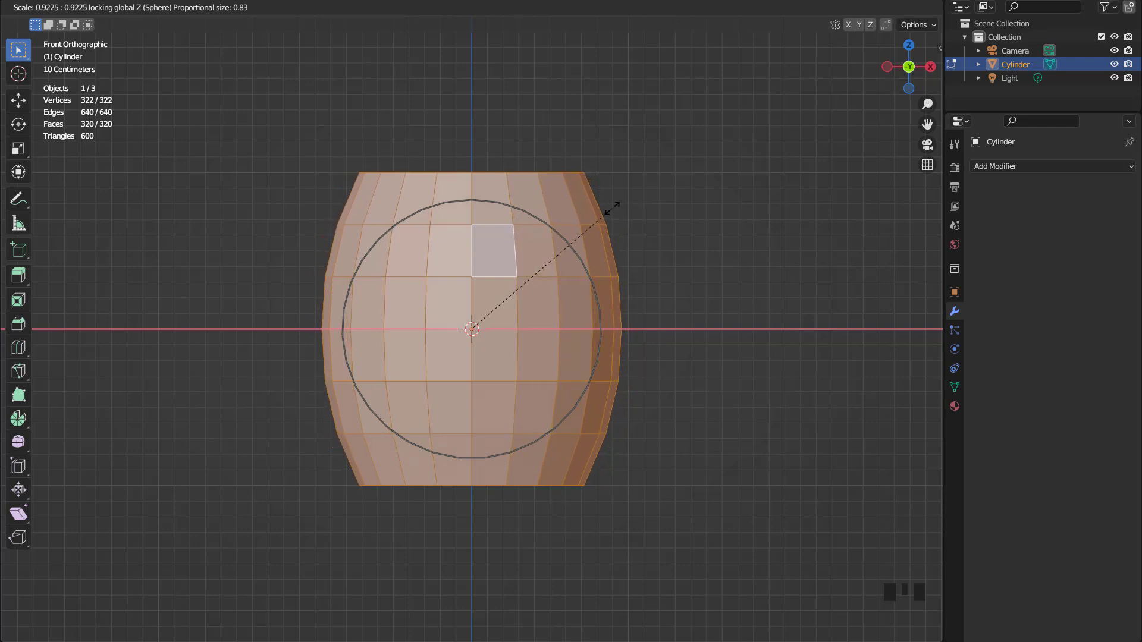
pyautogui.click(623, 273)
pyautogui.press('s')
pyautogui.hotkey('shift', 'z')
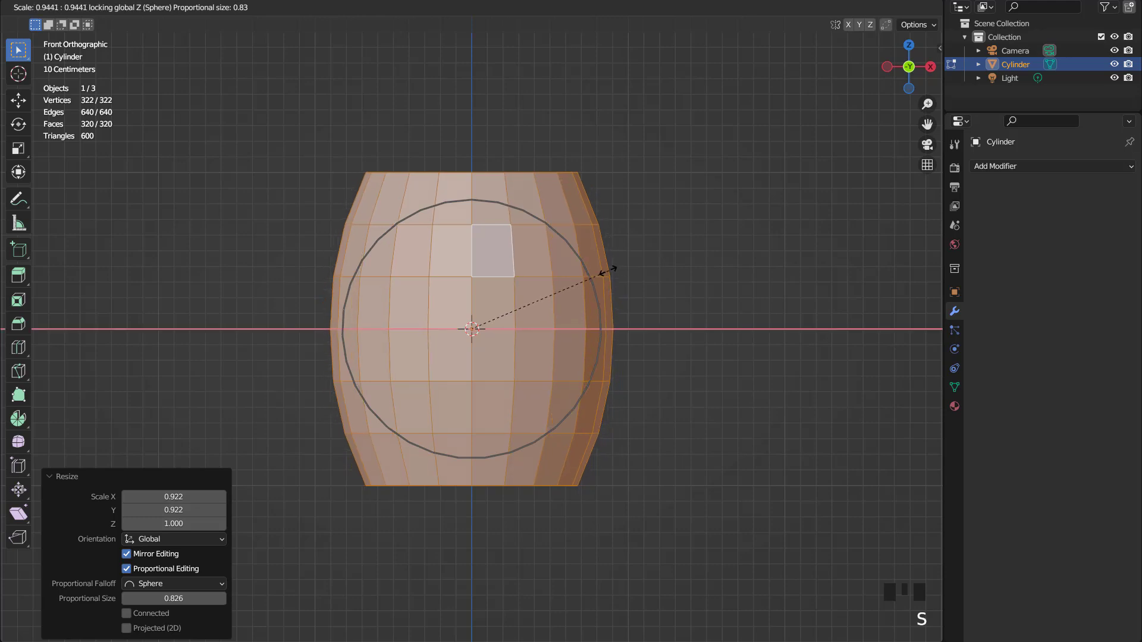
pyautogui.click(606, 269)
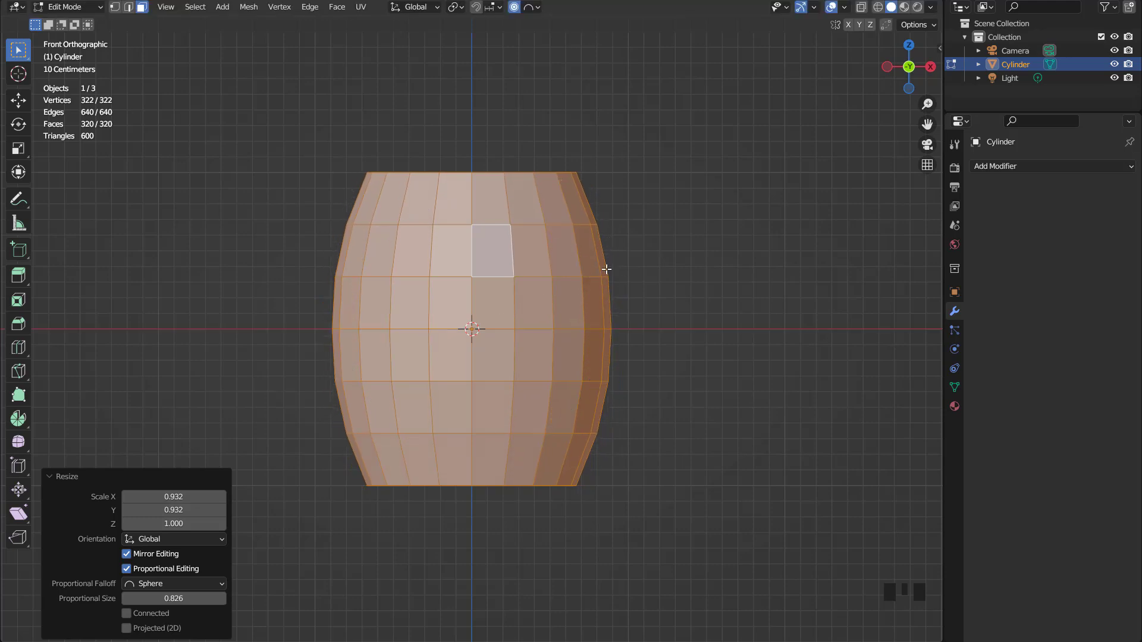
# Duplicate the second face ring from the top and from the bottom in place and separate the copies into their own object.
pyautogui.click(561, 244)
pyautogui.click(557, 243)
pyautogui.click(549, 257)
pyautogui.keyDown('alt'); pyautogui.click(549, 257); pyautogui.keyUp('alt')
pyautogui.keyDown('alt'); pyautogui.keyDown('shift'); pyautogui.click(542, 402); pyautogui.keyUp('shift'); pyautogui.keyUp('alt')
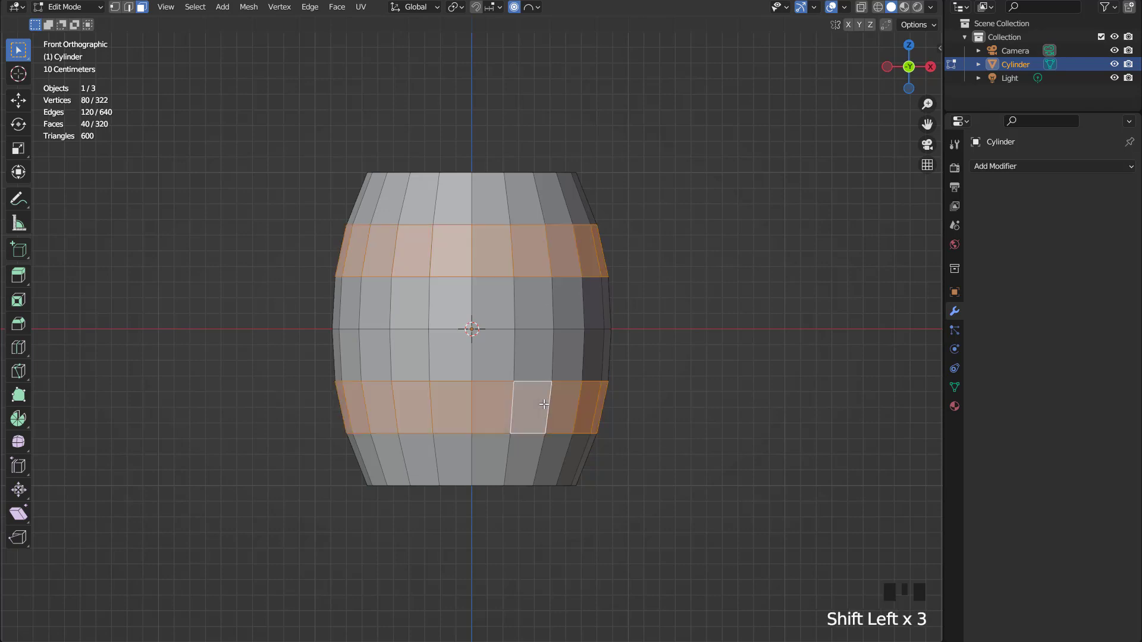
pyautogui.click(514, 7)
pyautogui.hotkey('shift', 'd')
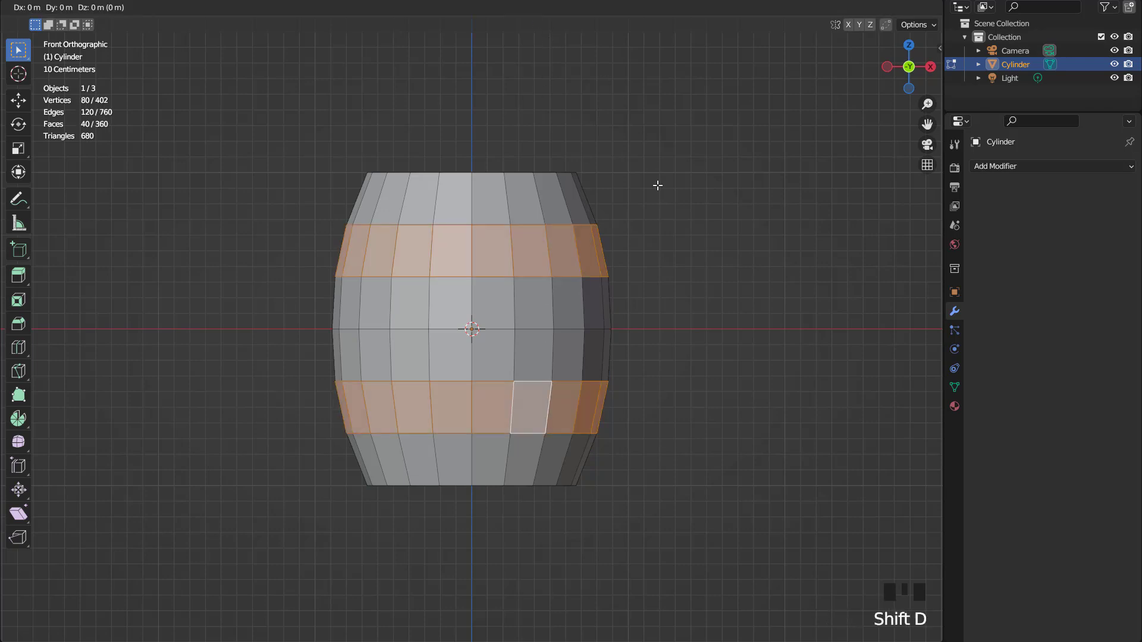
pyautogui.rightClick(643, 168)
pyautogui.press('p')
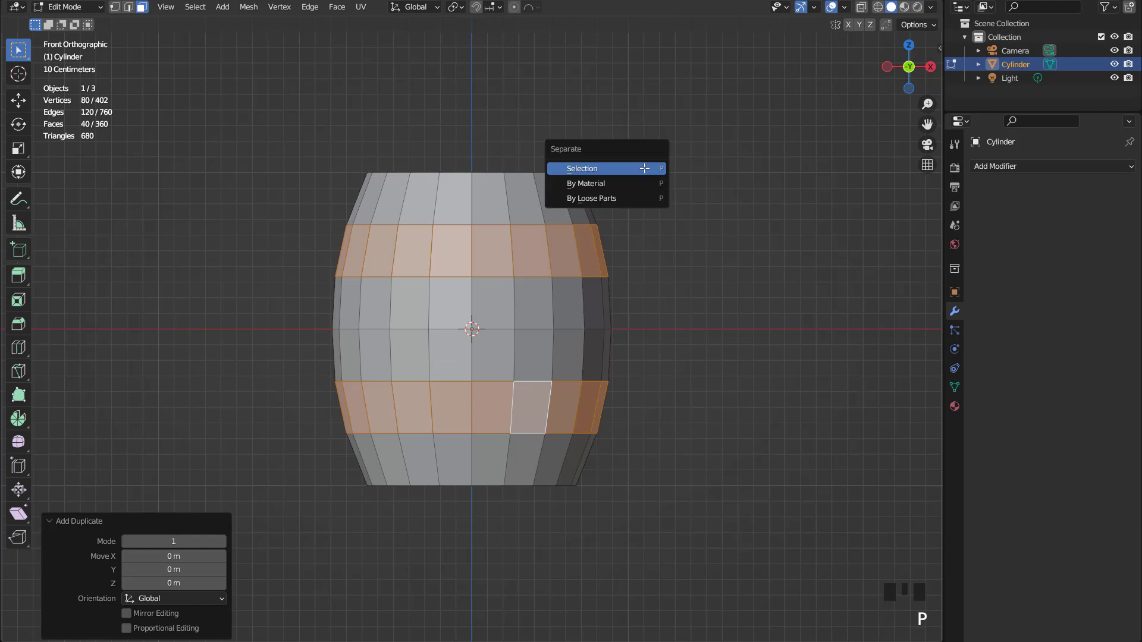
pyautogui.click(644, 169)
# Enter mesh editing on the separated band object and add two loop cuts around its upper band.
pyautogui.press('Tab')
pyautogui.click(589, 237)
pyautogui.press('Tab')
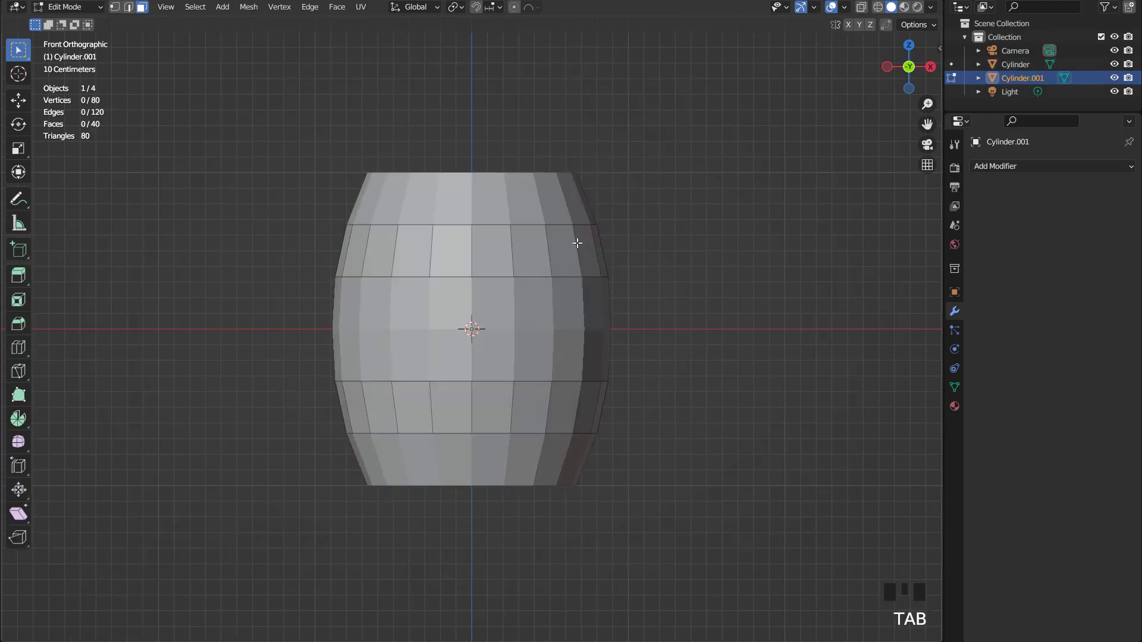
pyautogui.hotkey('ctrl', 'r')
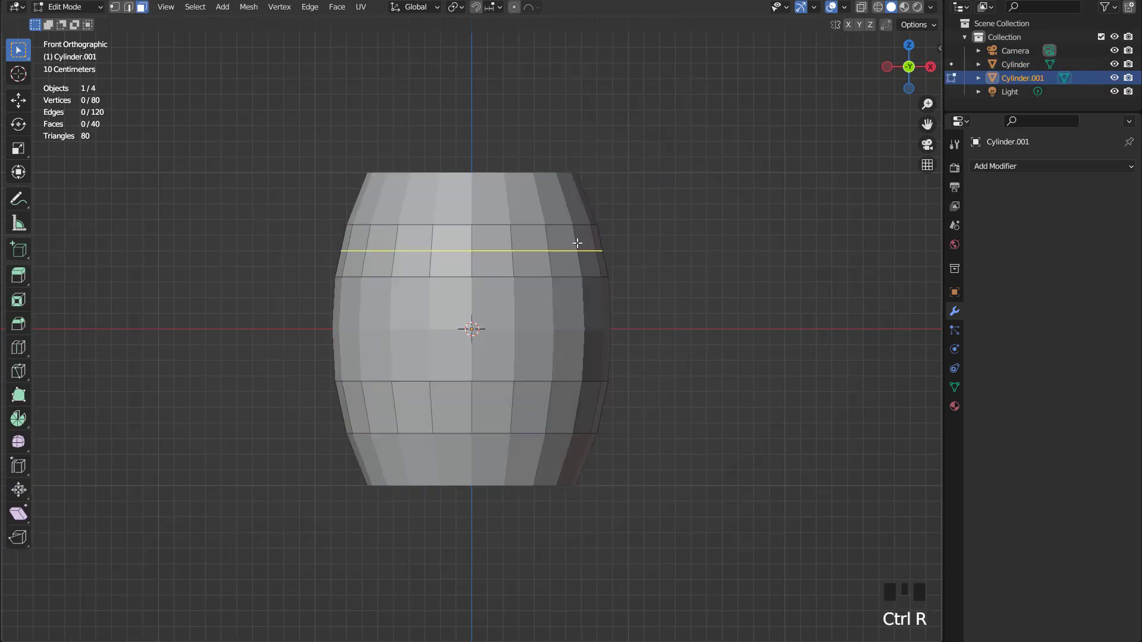
pyautogui.scroll(1, 577, 242)
pyautogui.click(577, 243)
pyautogui.rightClick(577, 244)
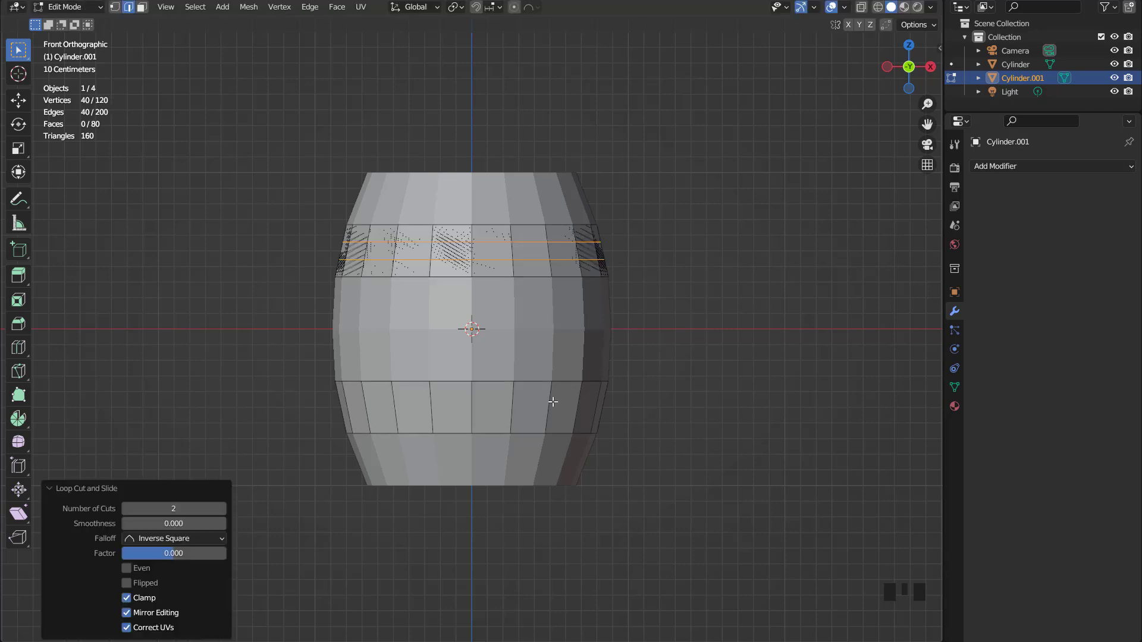
# Add two evenly spaced loop cuts around the lower band as well.
pyautogui.hotkey('ctrl', 'r')
pyautogui.scroll(1, 553, 402)
pyautogui.click(553, 402)
pyautogui.rightClick(553, 402)
# Delete the narrow face ring nearest the barrel's middle from both the upper and lower band.
pyautogui.press('3')
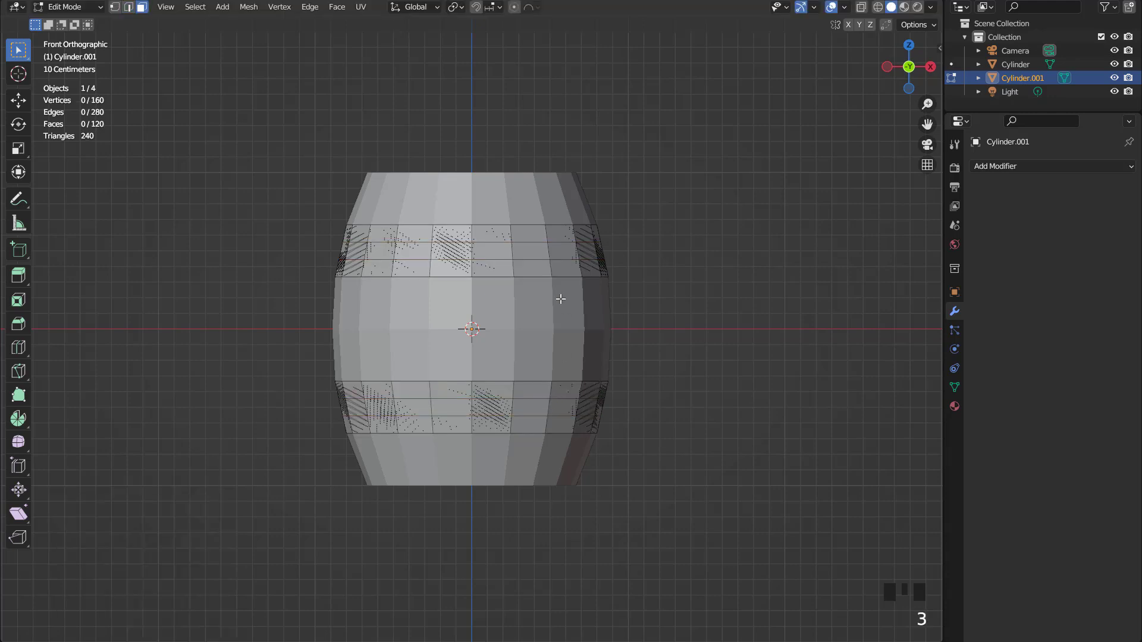
pyautogui.doubleClick(548, 267)
pyautogui.keyDown('shift'); pyautogui.doubleClick(553, 392); pyautogui.keyUp('shift')
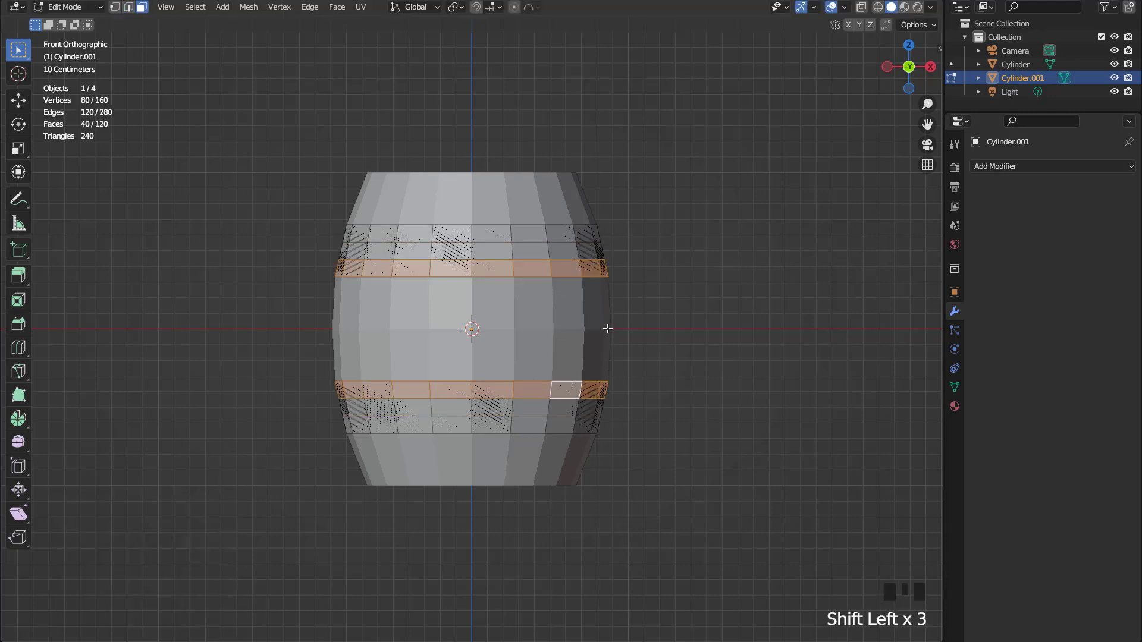
pyautogui.press('x')
pyautogui.click(573, 347)
# Dissolve the remaining inner edge loop on both bands, so each band is a single ring of faces.
pyautogui.press('2')
pyautogui.doubleClick(535, 246)
pyautogui.keyDown('shift'); pyautogui.click(532, 416); pyautogui.keyUp('shift')
pyautogui.keyDown('shift'); pyautogui.doubleClick(532, 416); pyautogui.keyUp('shift')
pyautogui.rightClick(577, 339)
pyautogui.click(565, 626)
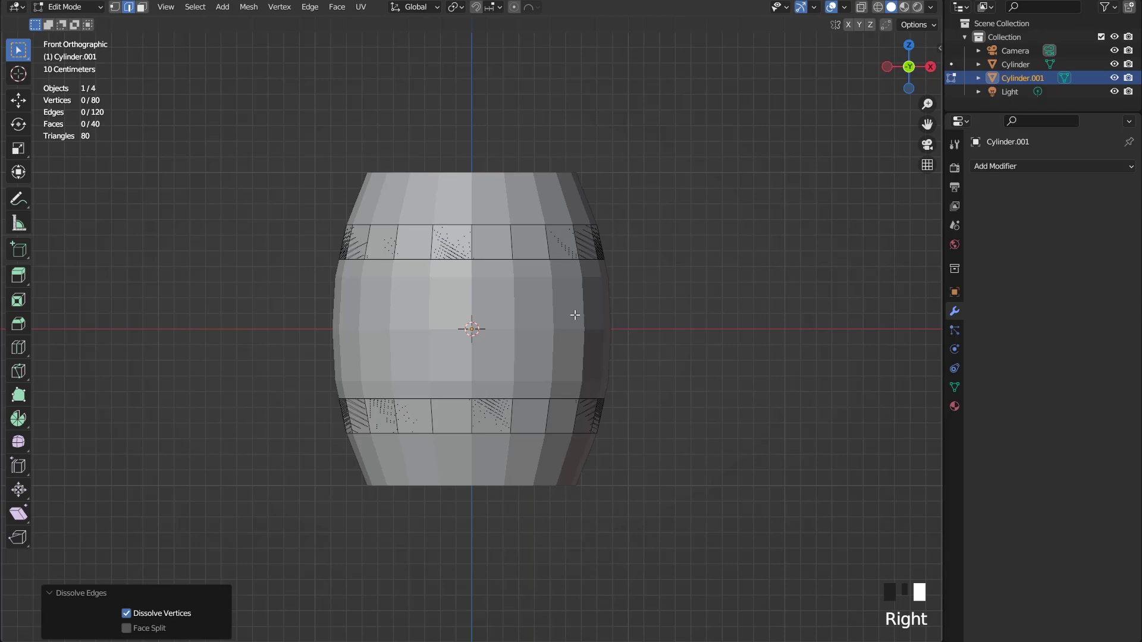
# Give the bands a Solidify modifier with 0.05 m thickness and offset 1, and apply it.
pyautogui.moveTo(575, 316); pyautogui.dragTo(592, 344, button='middle')
pyautogui.press('Tab')
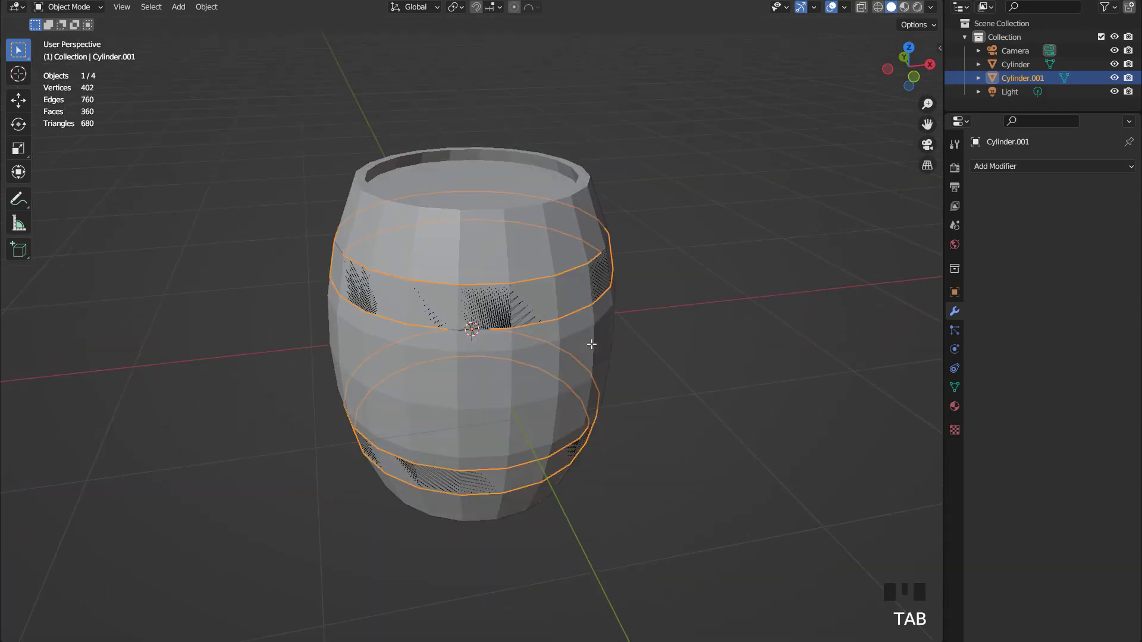
pyautogui.click(997, 166)
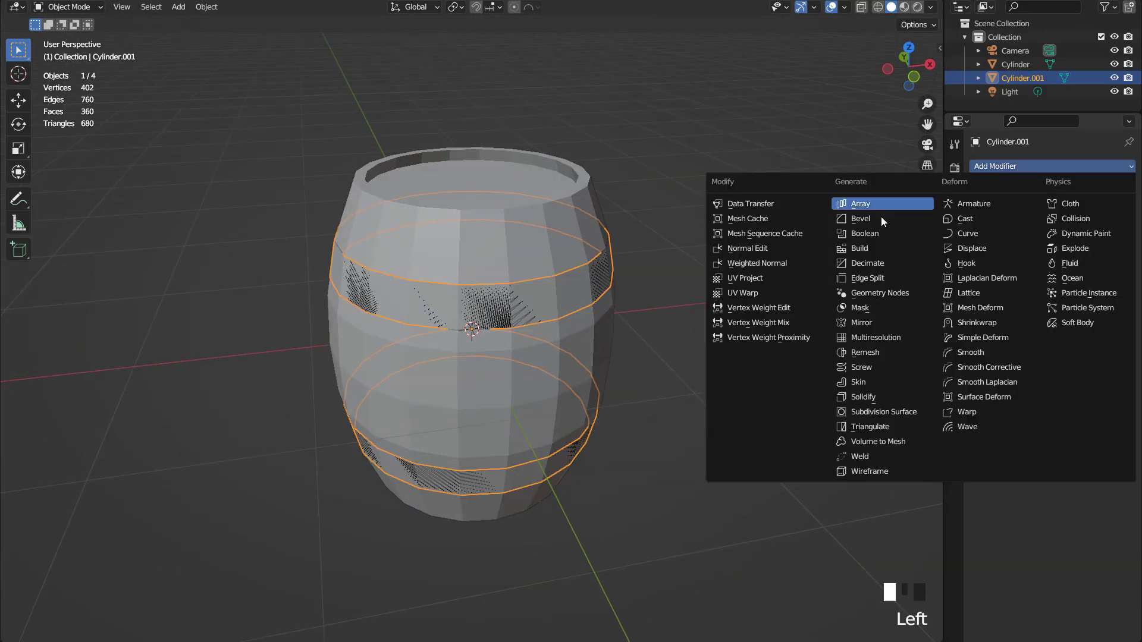
pyautogui.click(883, 393)
pyautogui.moveTo(1077, 246)
pyautogui.mouseDown()
pyautogui.moveTo(1118, 245)
pyautogui.moveTo(1089, 242)
pyautogui.mouseUp()
pyautogui.click(1112, 227)
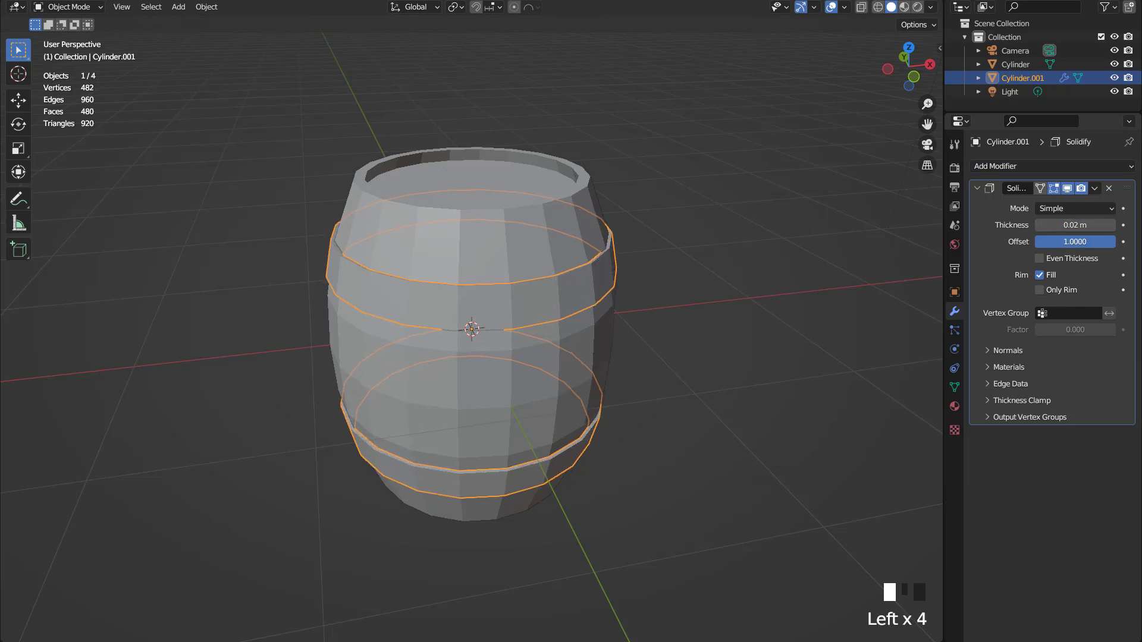
pyautogui.click(1112, 225)
pyautogui.click(1111, 225)
pyautogui.click(1111, 225)
pyautogui.click(1111, 225)
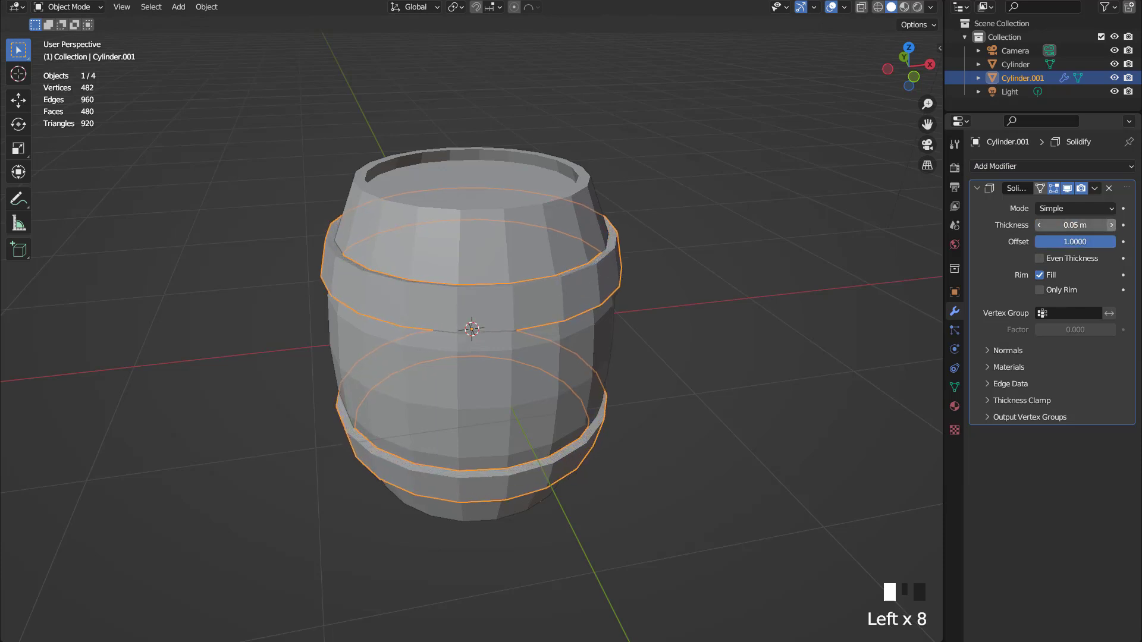
pyautogui.moveTo(663, 297); pyautogui.dragTo(942, 204, button='middle')
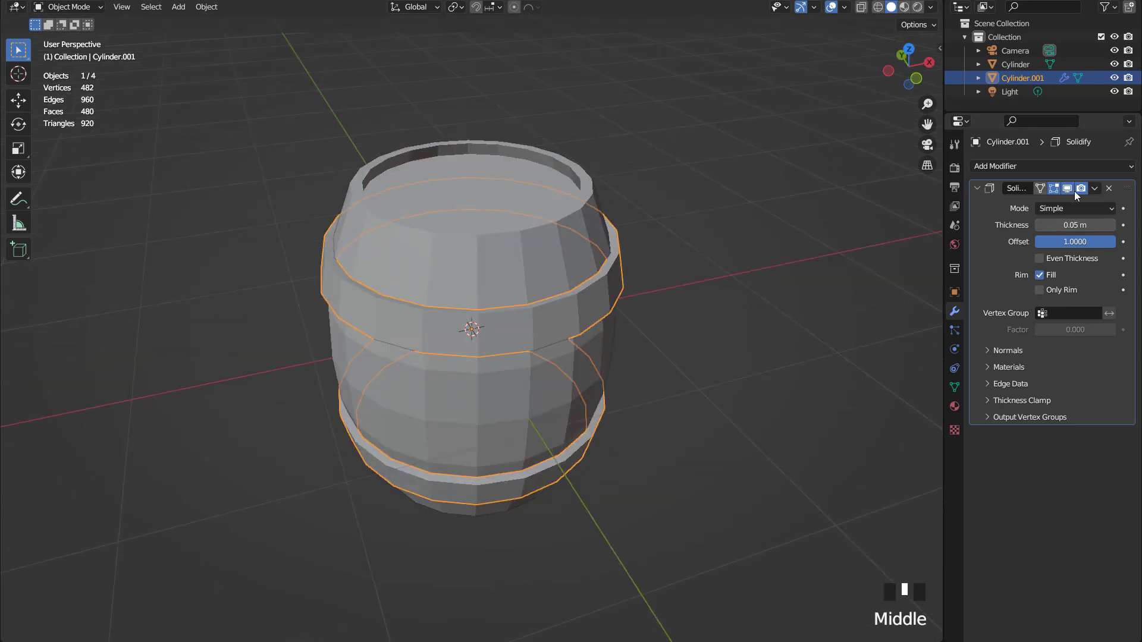
pyautogui.click(1094, 188)
pyautogui.click(1061, 206)
# Add a Bevel modifier with a small amount and 2 segments to the bands and apply it.
pyautogui.click(1020, 168)
pyautogui.click(876, 214)
pyautogui.scroll(2, 887, 250)
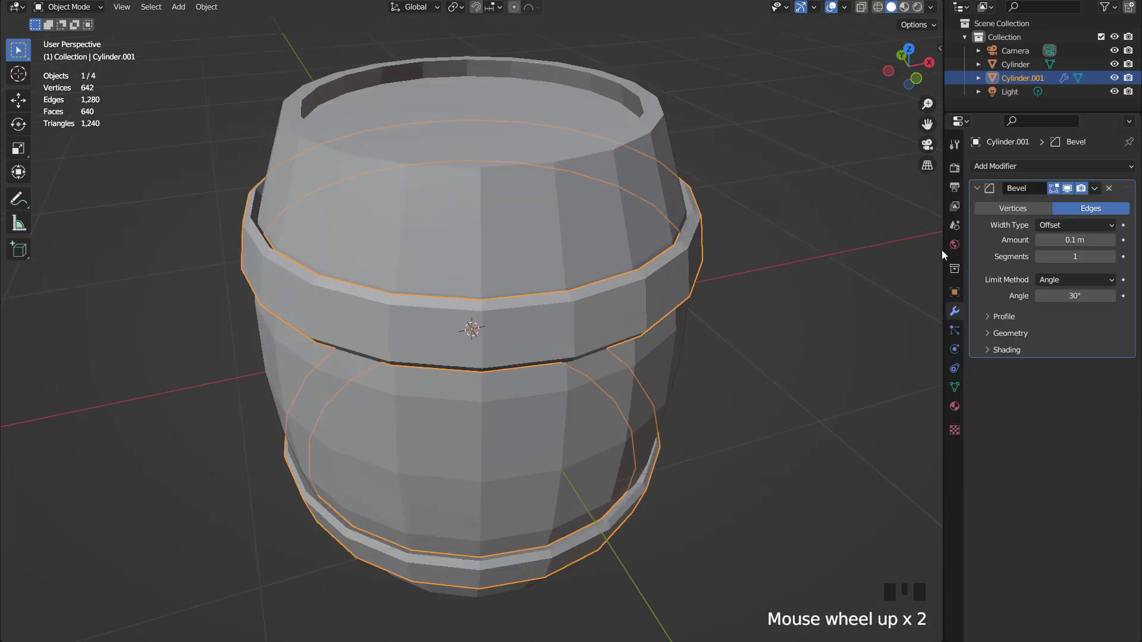
pyautogui.moveTo(1085, 257); pyautogui.dragTo(1065, 241)
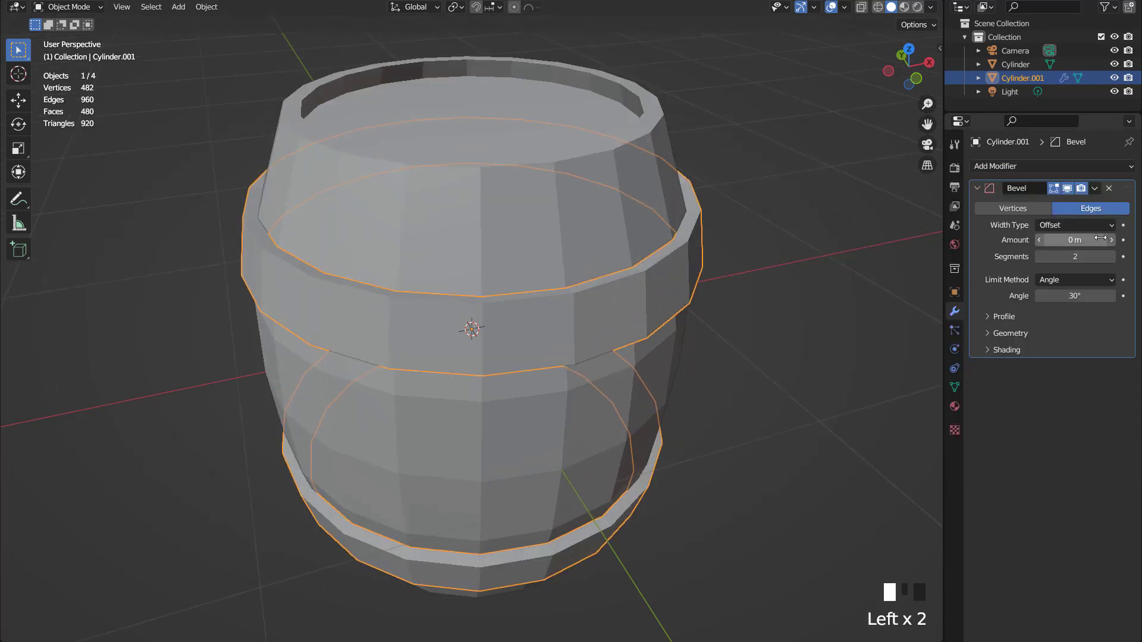
pyautogui.click(1111, 239)
pyautogui.click(1112, 240)
pyautogui.click(1095, 188)
pyautogui.click(1073, 204)
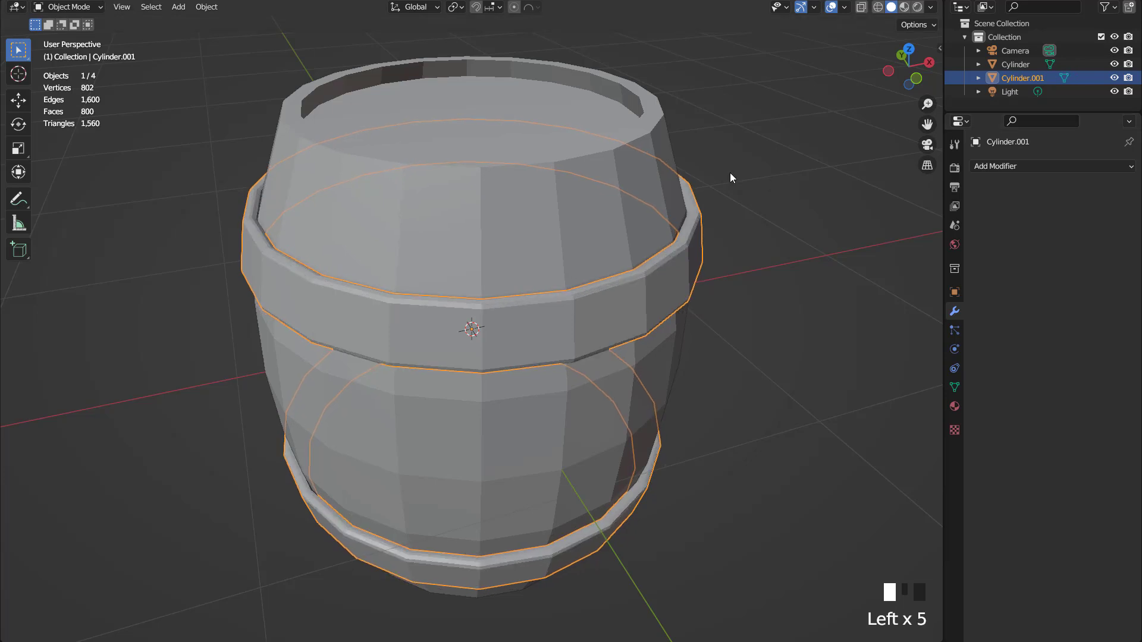
# Subdivide the bands with an applied level 1 Subdivision modifier and shade them smooth.
pyautogui.hotkey('ctrl', 'a')
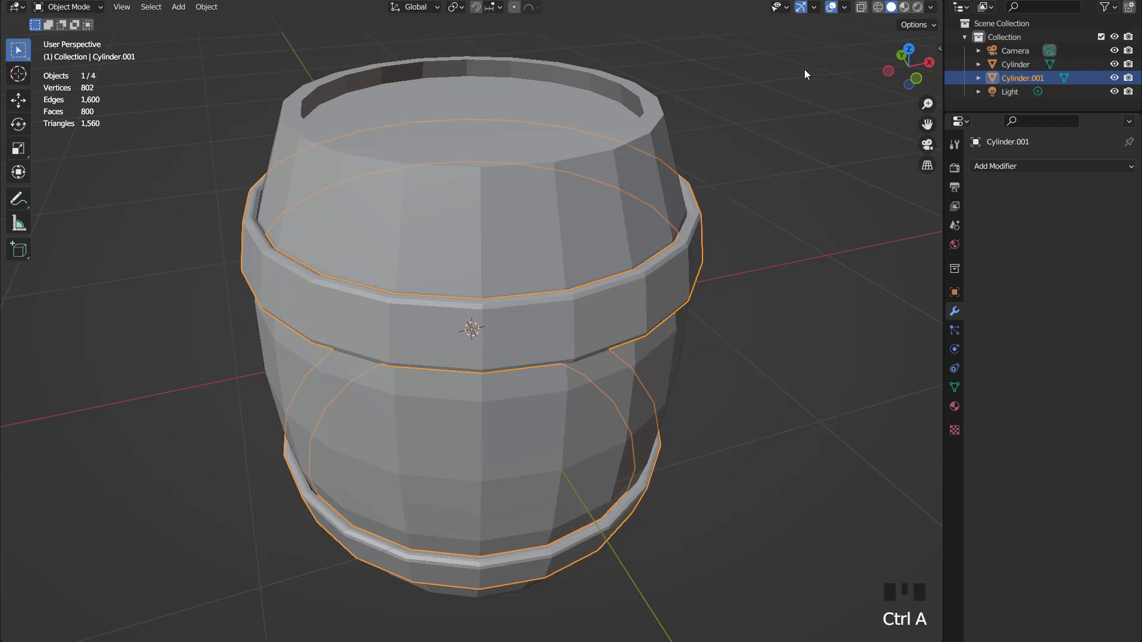
pyautogui.hotkey('ctrl', '1')
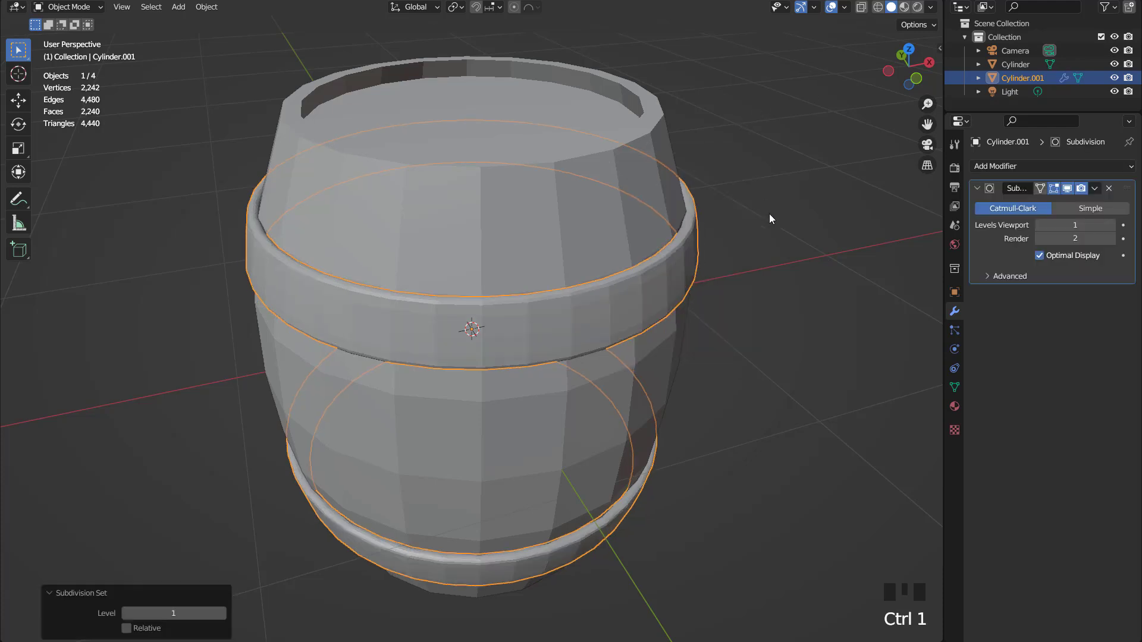
pyautogui.click(1094, 188)
pyautogui.click(1068, 202)
pyautogui.moveTo(774, 210); pyautogui.dragTo(761, 211, button='right')
# Select the barrel body and shade it smooth.
pyautogui.moveTo(715, 205); pyautogui.dragTo(714, 201, button='middle')
pyautogui.press('KP_1')
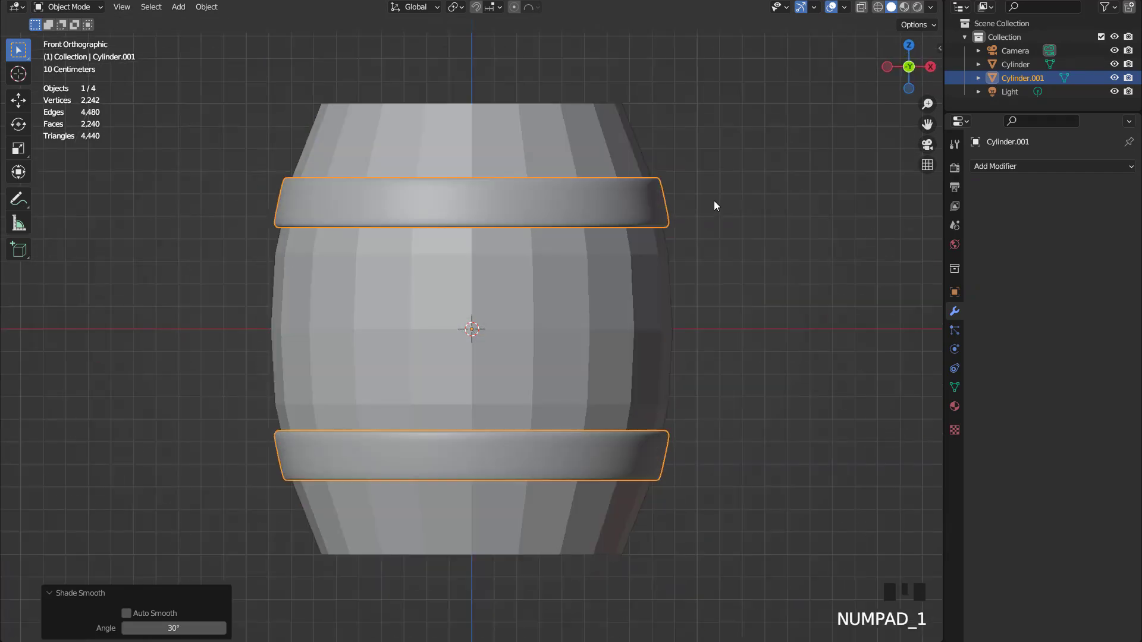
pyautogui.click(573, 153)
pyautogui.moveTo(573, 152); pyautogui.dragTo(548, 206, button='middle')
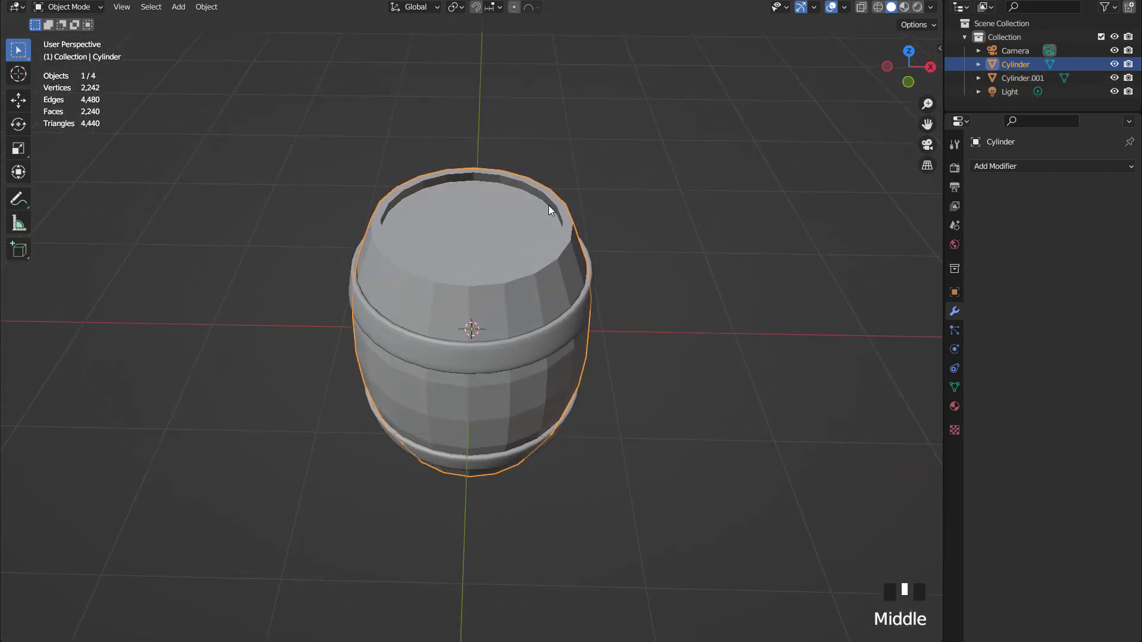
pyautogui.scroll(2, 565, 210)
pyautogui.rightClick(565, 209)
pyautogui.rightClick(565, 209)
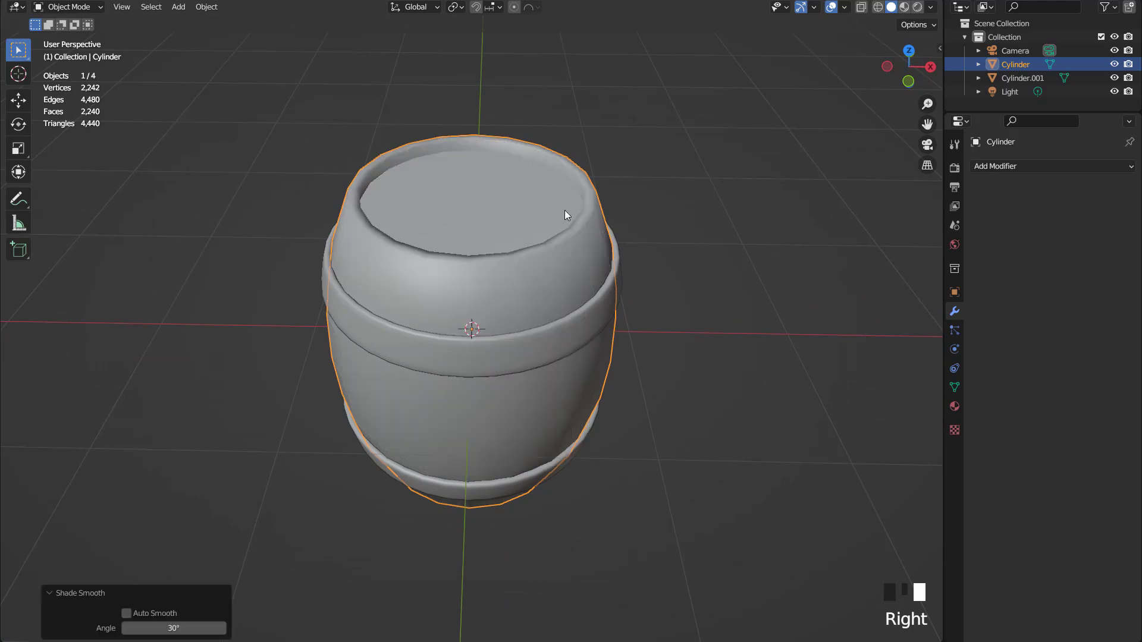
# Enter mesh editing on the barrel body and select the outer and inner edge loops of its top rim.
pyautogui.moveTo(582, 241); pyautogui.dragTo(655, 224, button='middle')
pyautogui.scroll(2, 608, 230)
pyautogui.scroll(1, 608, 229)
pyautogui.press('Tab')
pyautogui.scroll(-3, 608, 230)
pyautogui.scroll(2, 654, 226)
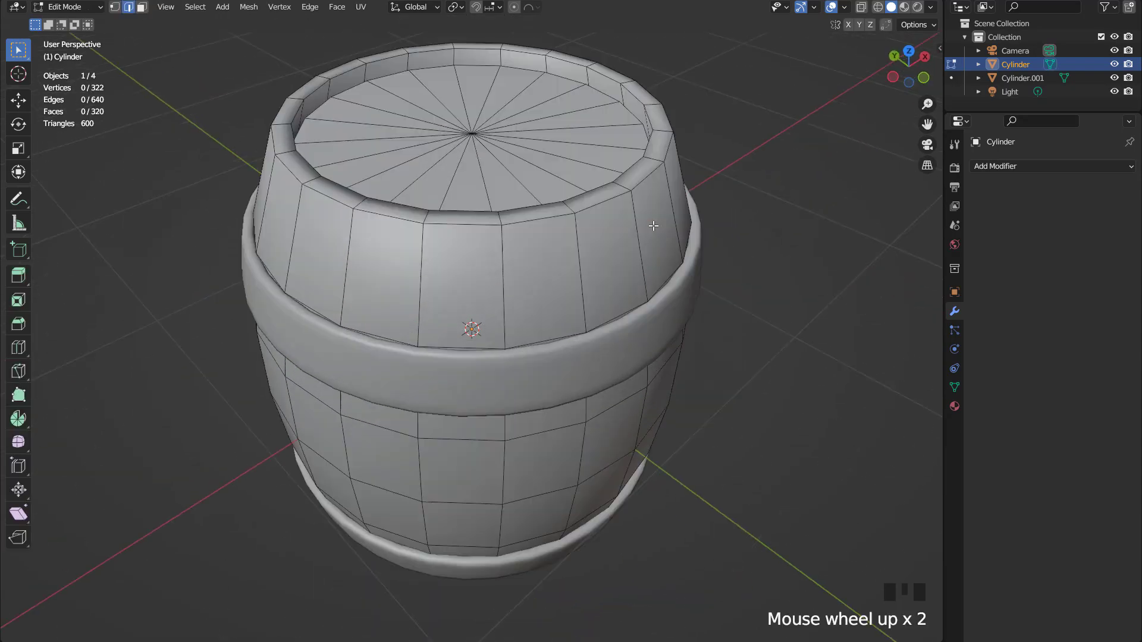
pyautogui.keyDown('alt'); pyautogui.click(647, 181); pyautogui.keyUp('alt')
pyautogui.keyDown('alt'); pyautogui.keyDown('shift'); pyautogui.click(656, 124); pyautogui.keyUp('shift'); pyautogui.keyUp('alt')
# Add the outer and inner edge loops of the bottom rim to the selection.
pyautogui.scroll(-2, 662, 271)
pyautogui.moveTo(645, 375); pyautogui.dragTo(665, 209, button='middle')
pyautogui.scroll(2, 648, 250)
pyautogui.keyDown('shift'); pyautogui.click(572, 383); pyautogui.keyUp('shift')
pyautogui.keyDown('shift'); pyautogui.doubleClick(573, 382); pyautogui.keyUp('shift')
pyautogui.keyDown('shift'); pyautogui.click(565, 400); pyautogui.keyUp('shift')
pyautogui.keyDown('shift'); pyautogui.doubleClick(565, 399); pyautogui.keyUp('shift')
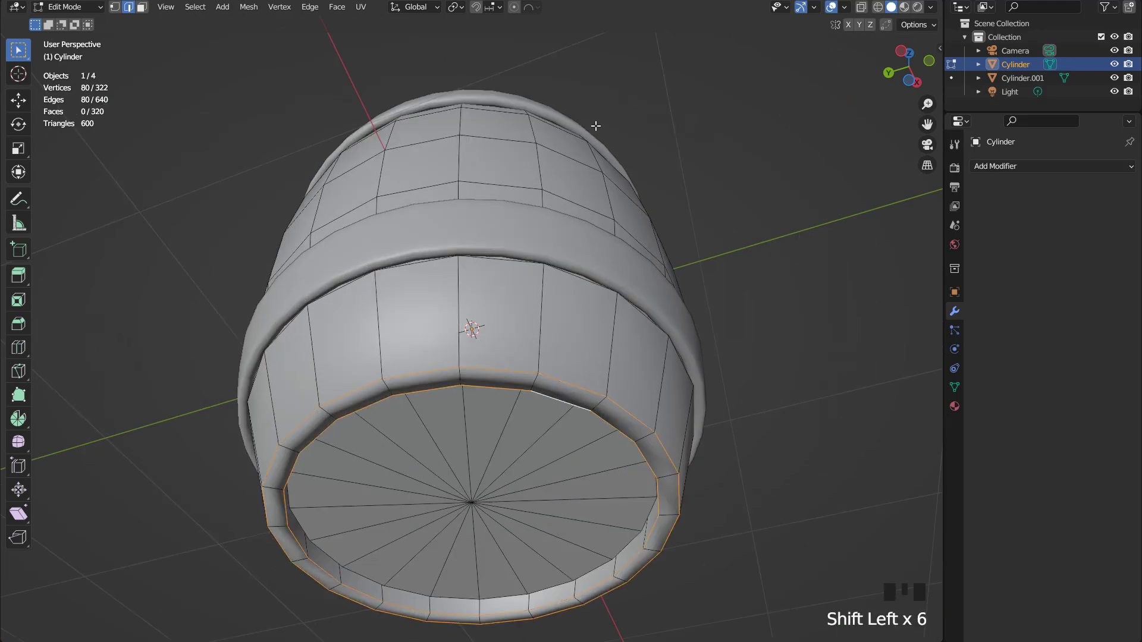
# Bevel the selected rim edge loops slightly with two segments and return to Object Mode.
pyautogui.moveTo(588, 67); pyautogui.dragTo(736, 256, button='middle')
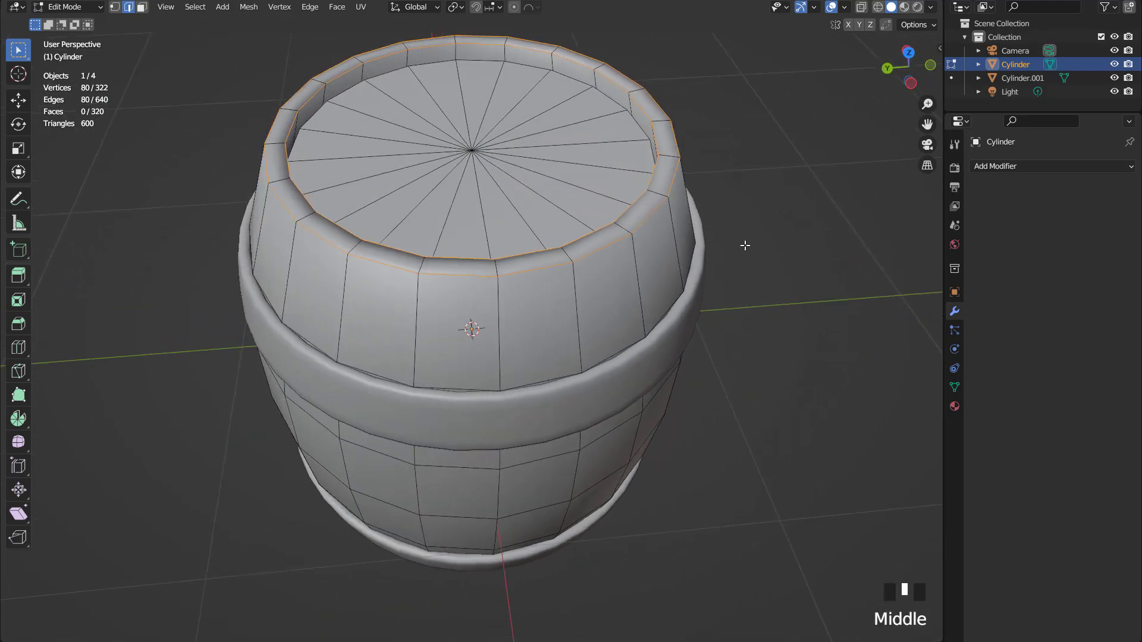
pyautogui.hotkey('ctrl', 'b')
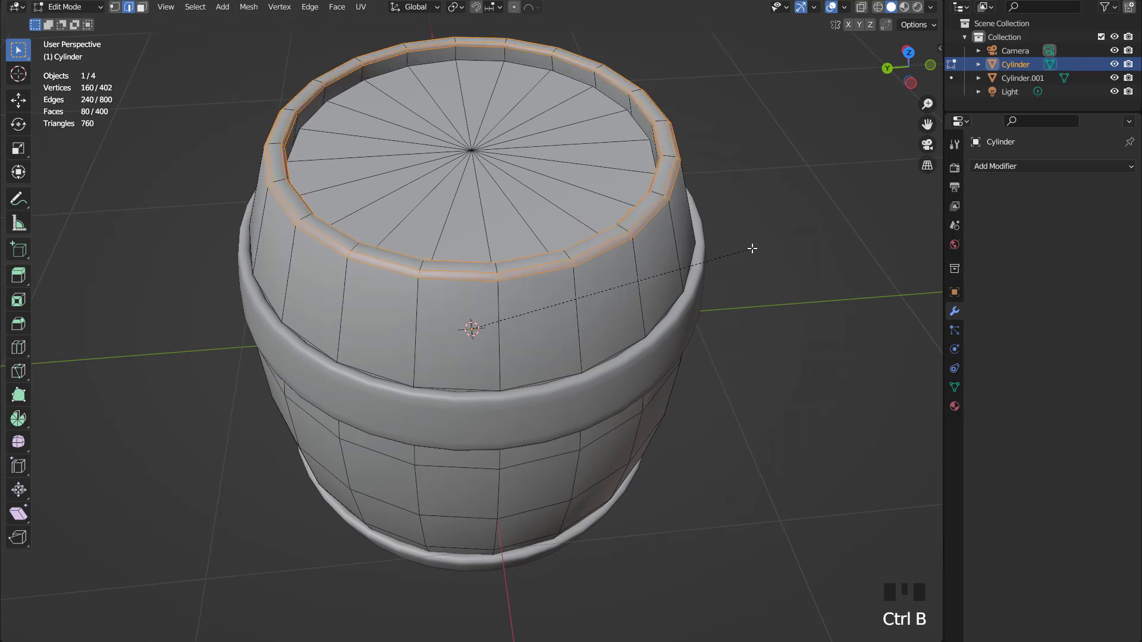
pyautogui.click(753, 249)
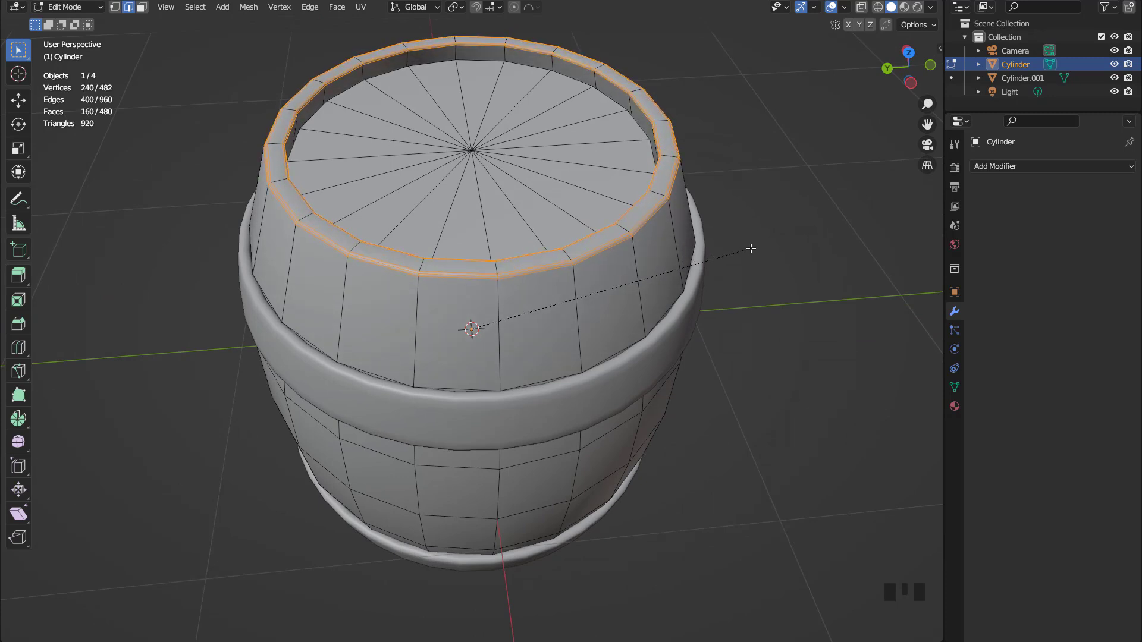
pyautogui.press('Tab')
pyautogui.scroll(-2, 658, 240)
pyautogui.moveTo(658, 241); pyautogui.dragTo(634, 190, button='middle')
pyautogui.press('KP_1')
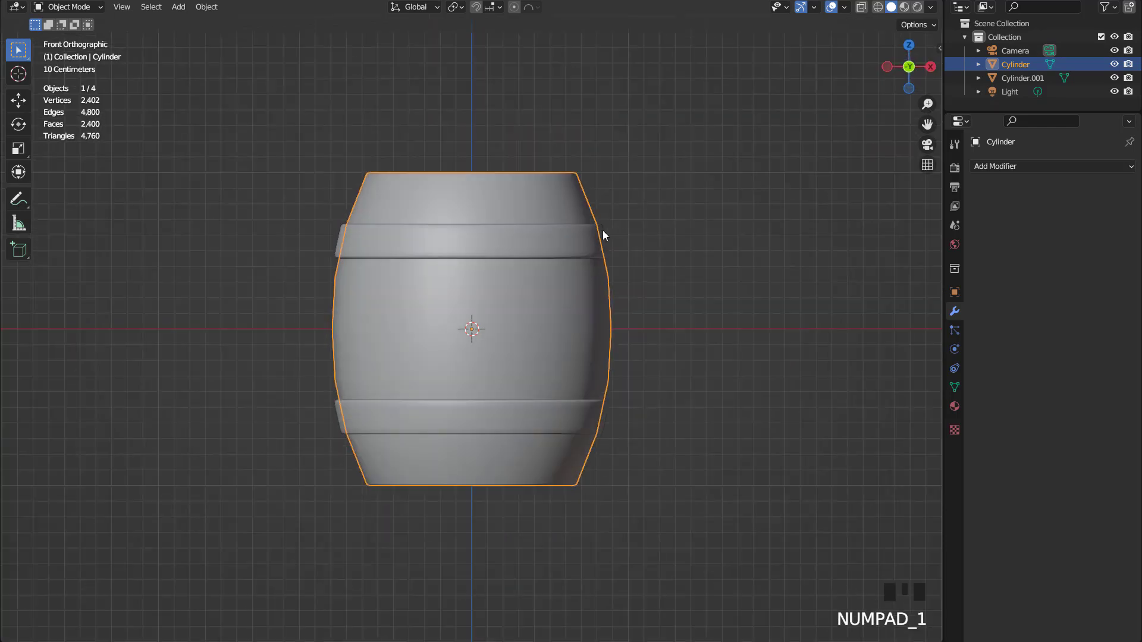
# Switch to the UV Editing workspace and enter mesh editing on the barrel body in front view.
pyautogui.click(317, 0)
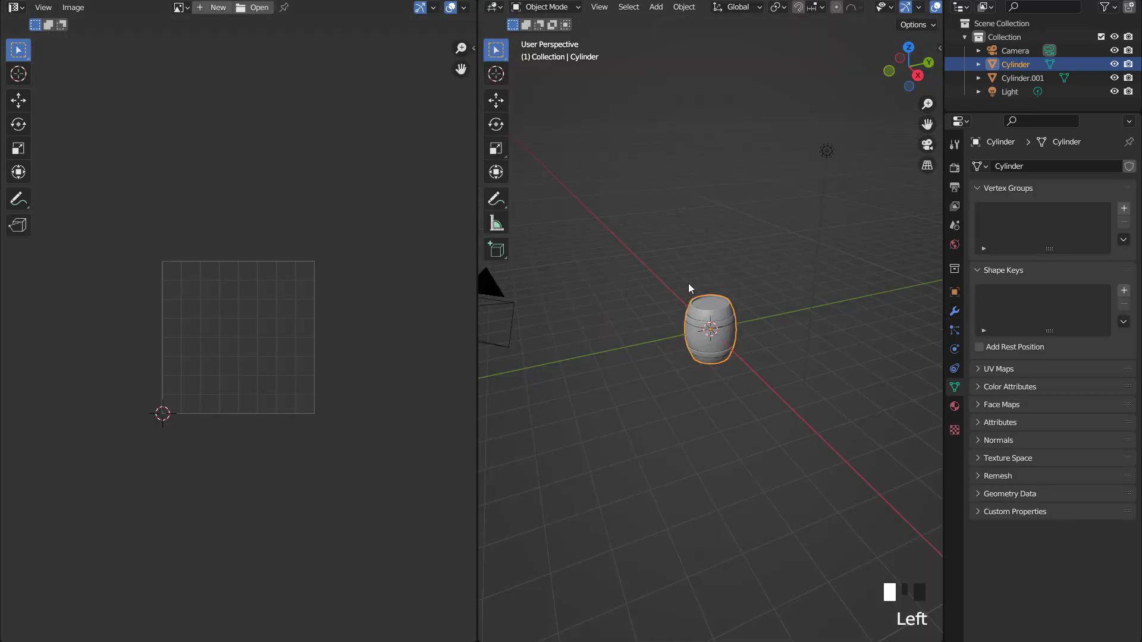
pyautogui.scroll(8, 744, 304)
pyautogui.press('KP_1')
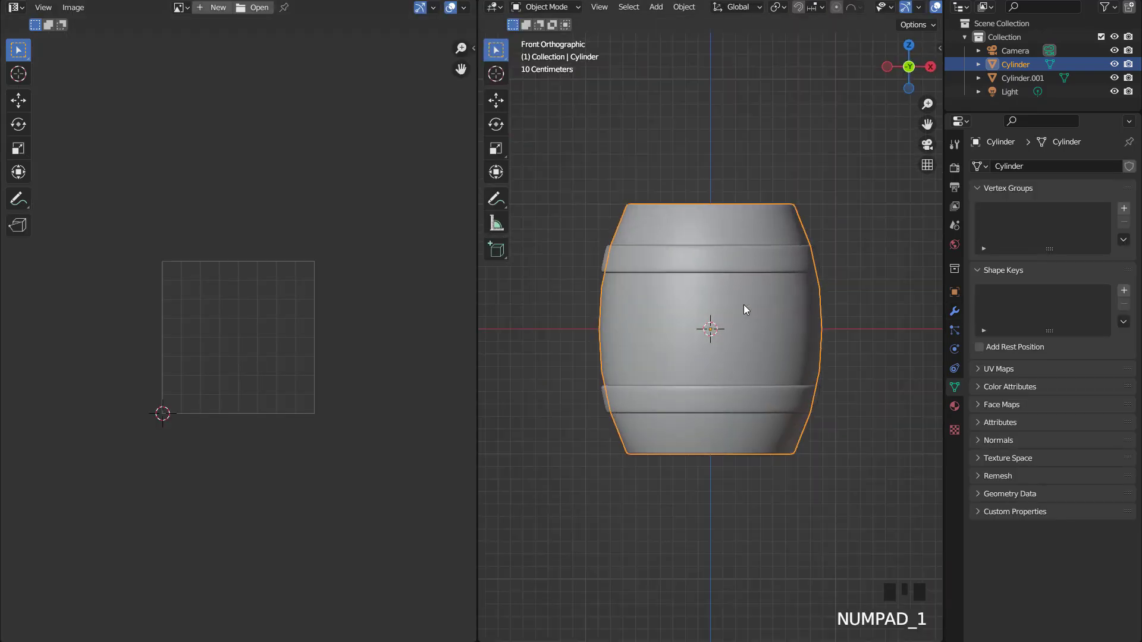
pyautogui.press('Tab')
pyautogui.scroll(2, 747, 305)
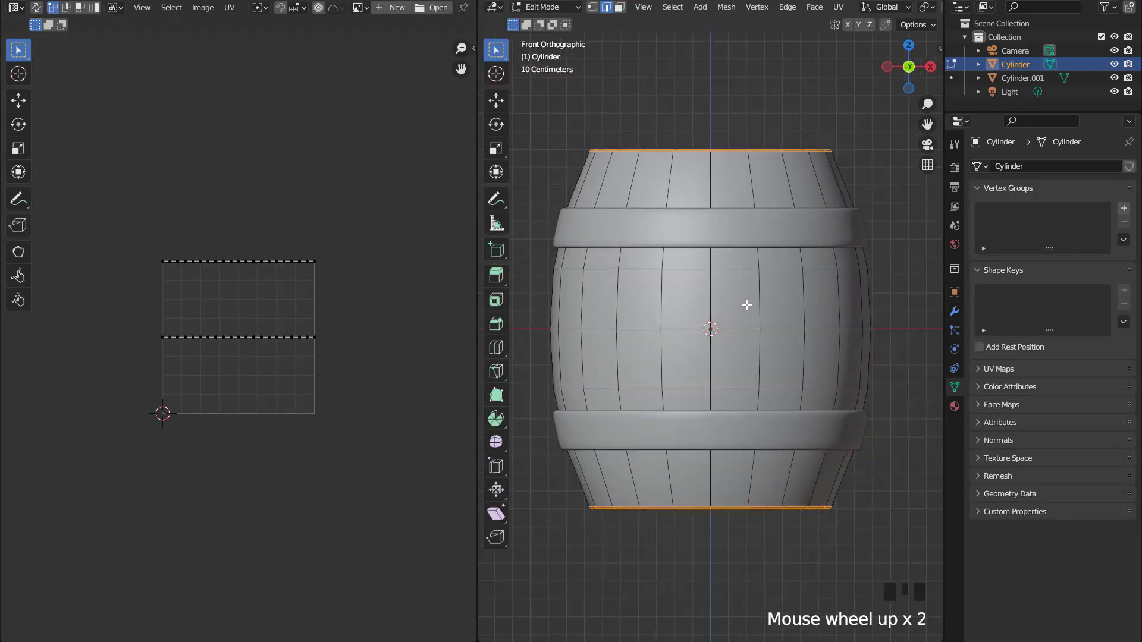
# Mark a seam along one vertical edge loop running down the front of the barrel wall.
pyautogui.doubleClick(715, 294)
pyautogui.rightClick(683, 216)
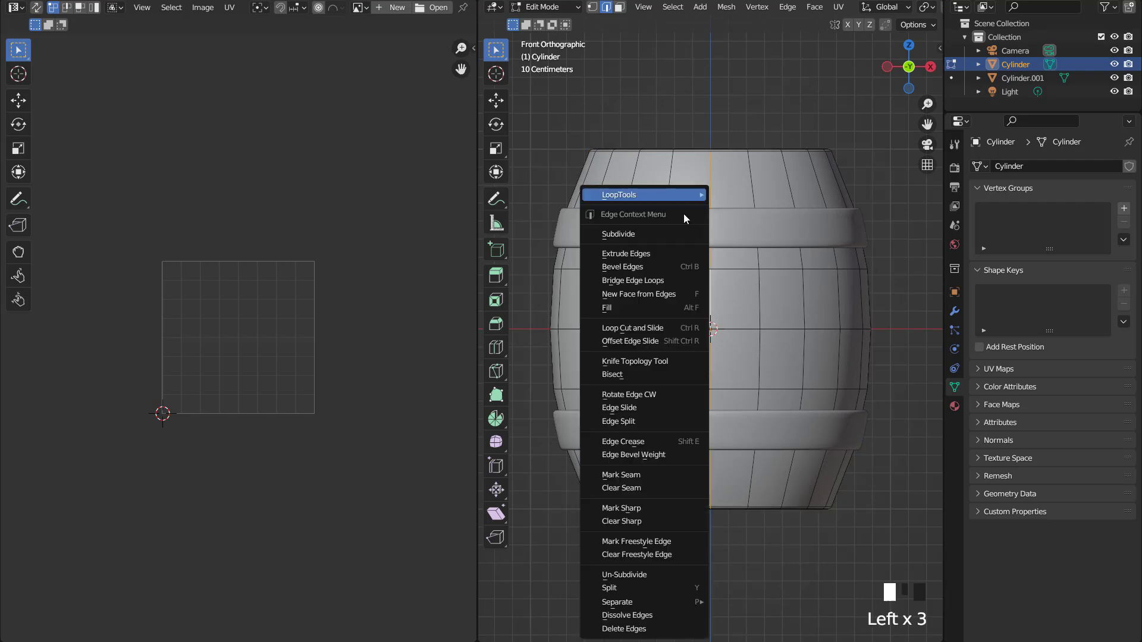
pyautogui.rightClick(660, 475)
# Hide the faces of the top cap to expose the inside of the barrel.
pyautogui.scroll(-2, 723, 319)
pyautogui.moveTo(723, 319)
pyautogui.mouseDown(button='middle')
pyautogui.moveTo(721, 301)
pyautogui.moveTo(708, 331)
pyautogui.mouseUp(button='middle')
pyautogui.scroll(2, 709, 328)
pyautogui.press('3')
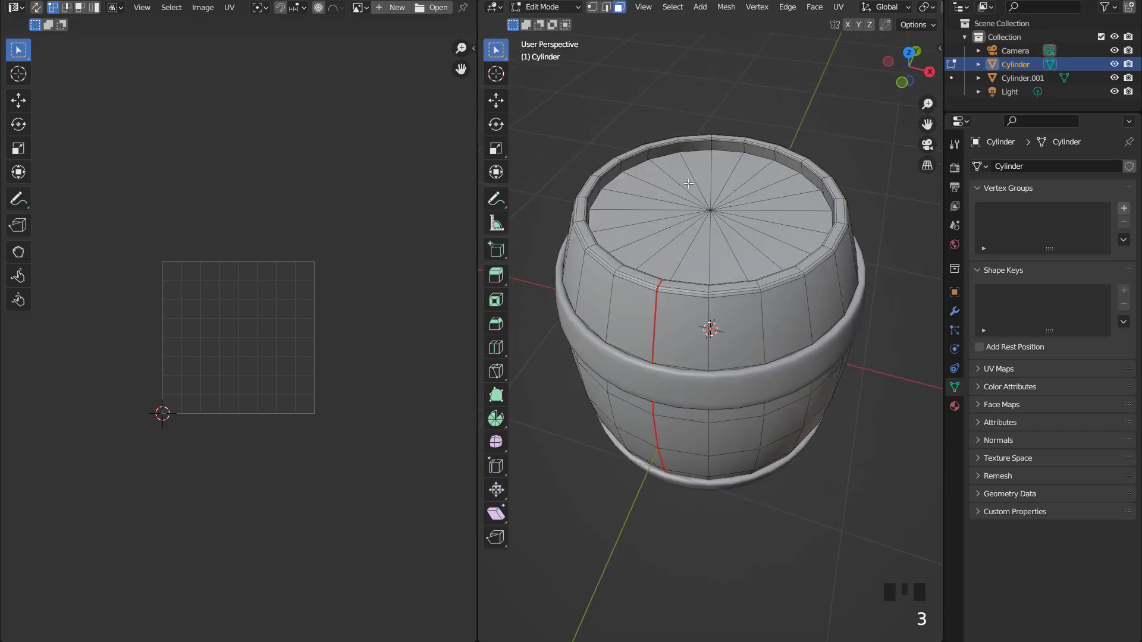
pyautogui.click(719, 221)
pyautogui.press('h')
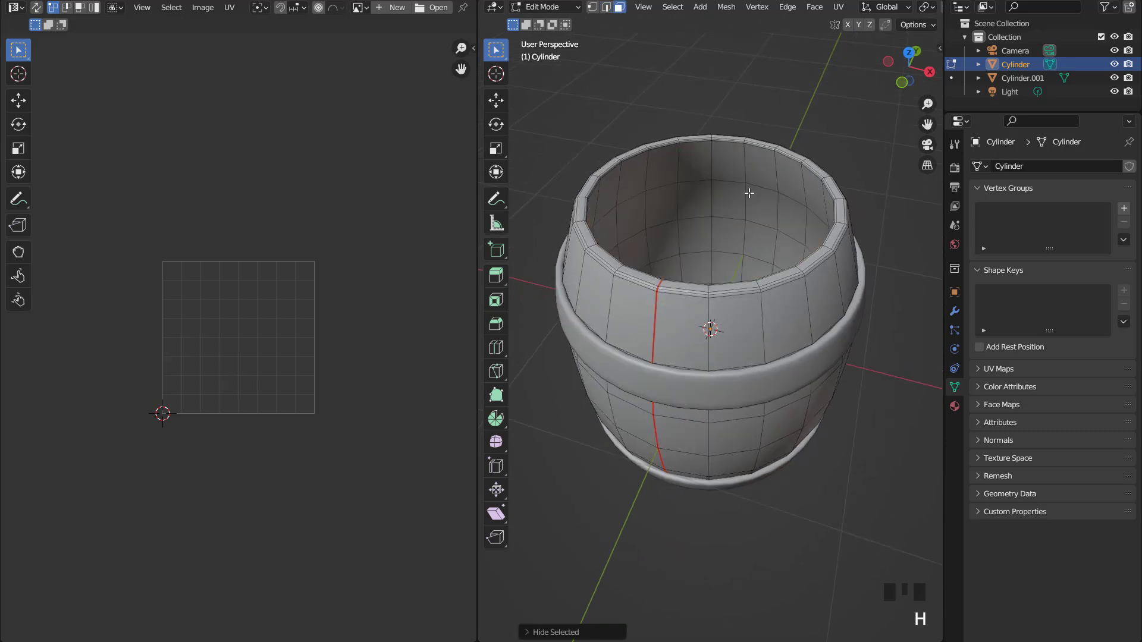
# Mark a seam along the horizontal edge loop around the middle of the barrel's inner wall.
pyautogui.press('2')
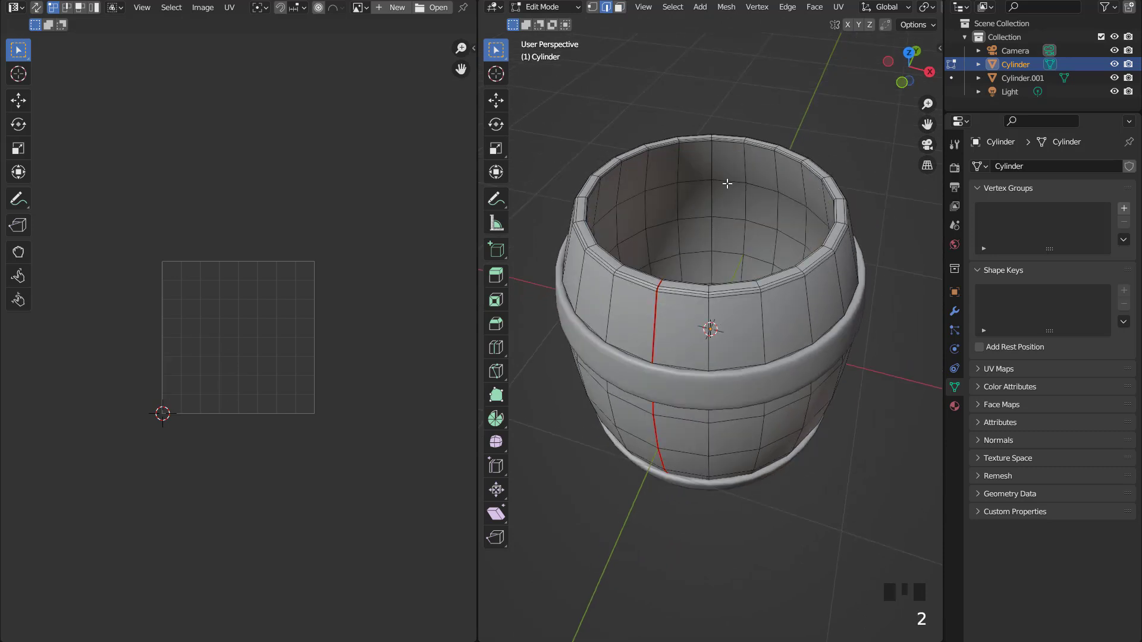
pyautogui.doubleClick(728, 251)
pyautogui.doubleClick(727, 251)
pyautogui.rightClick(727, 206)
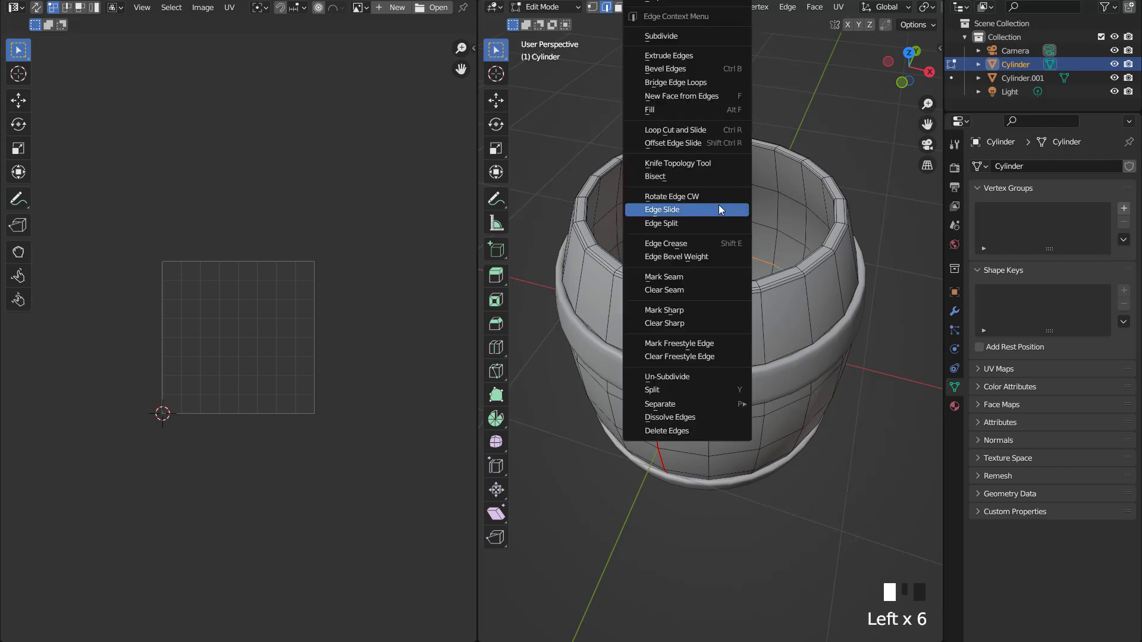
pyautogui.rightClick(685, 274)
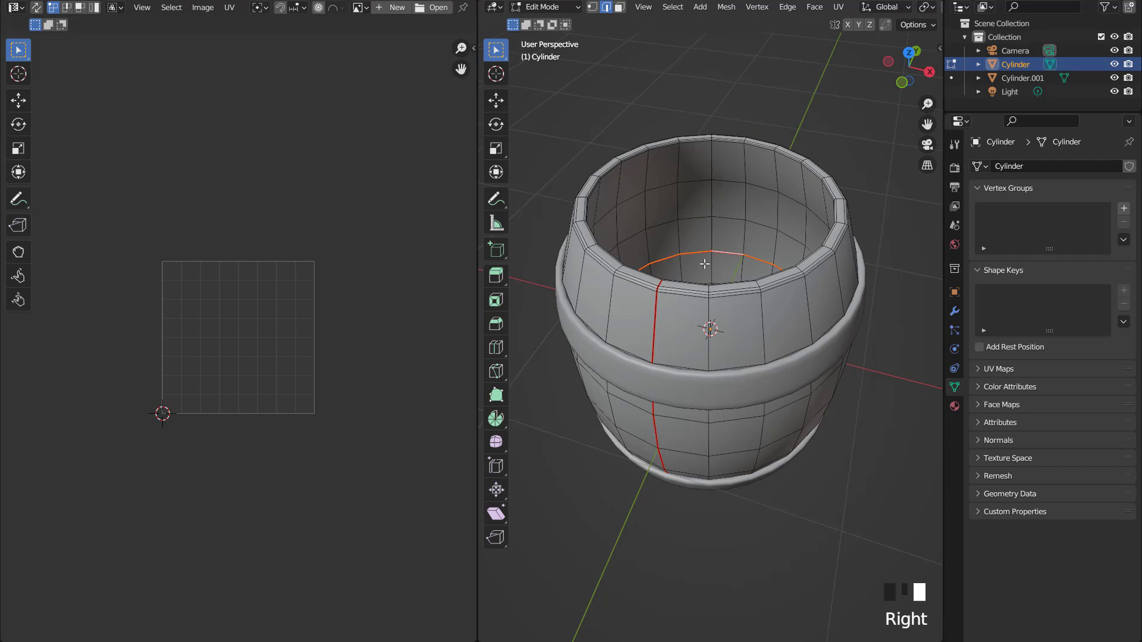
# Reveal the hidden cap and select the entire barrel mesh in face selection.
pyautogui.hotkey('alt', 'h')
pyautogui.press('a')
pyautogui.press('3')
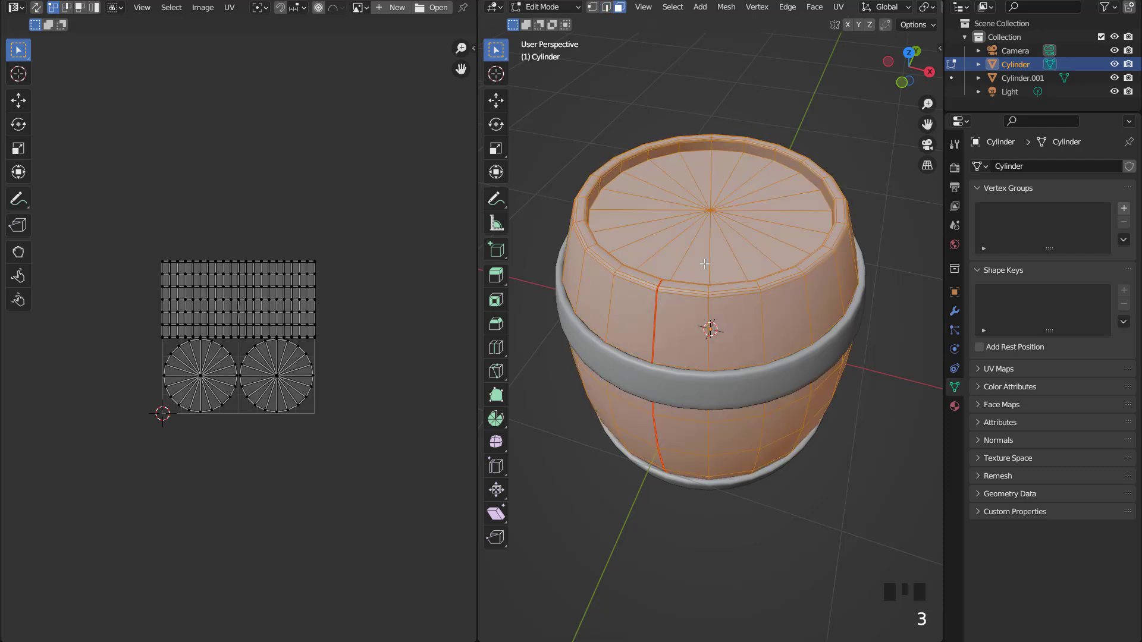
# Unwrap the selected barrel mesh along its marked seams from the front view.
pyautogui.press('KP_1')
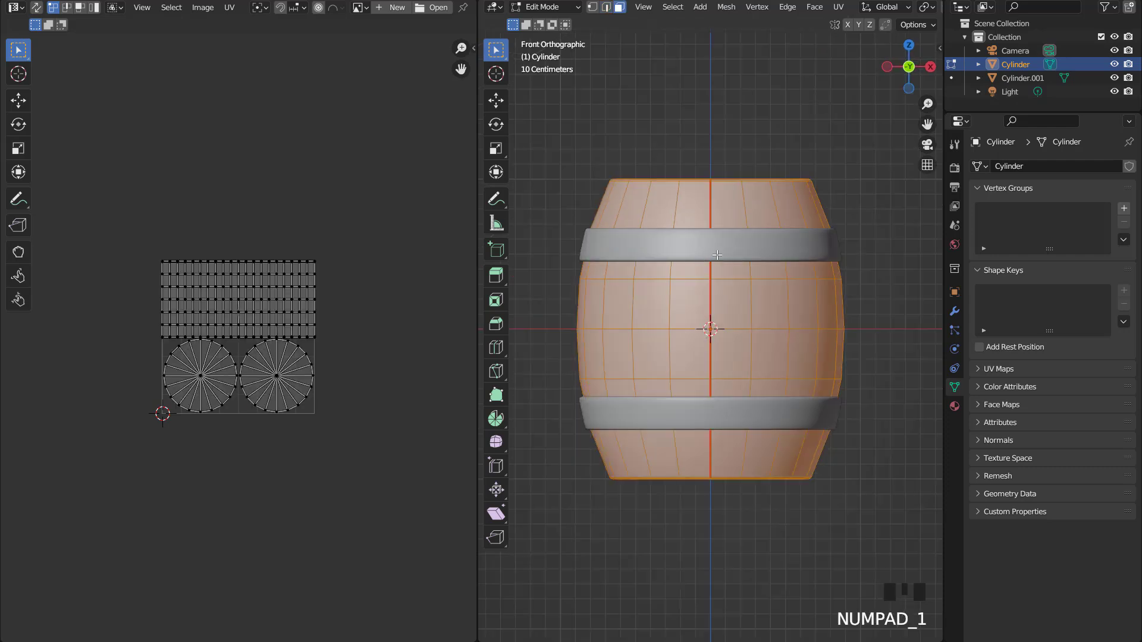
pyautogui.press('u')
pyautogui.click(674, 255)
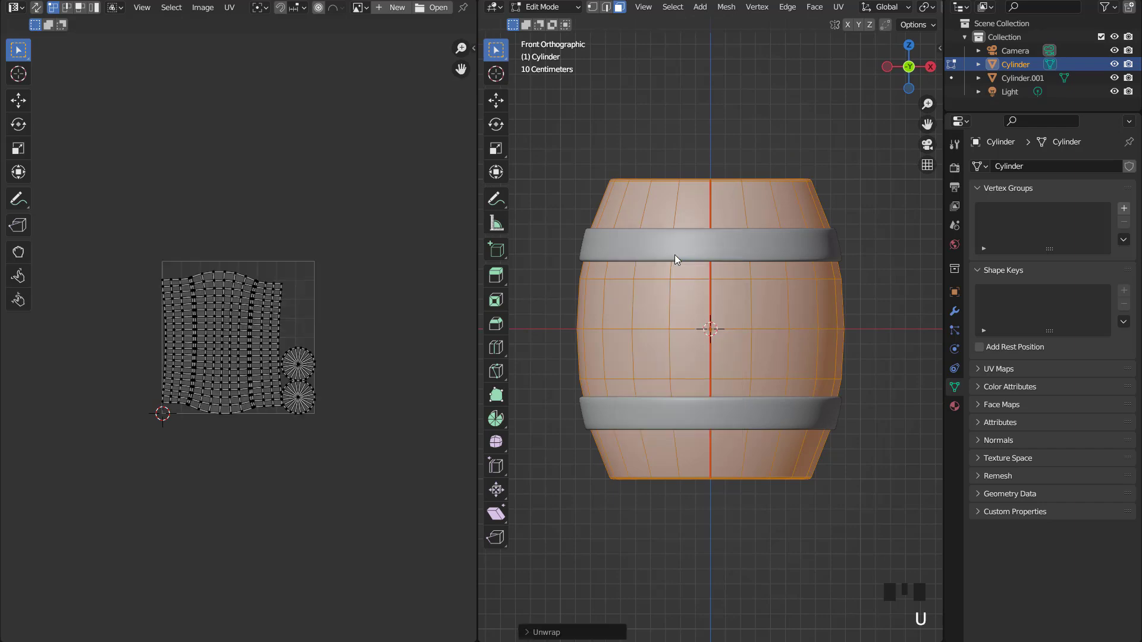
# Straighten the right edge of the bottom-centre quad in the wall's UV island by scaling it to 0 along X.
pyautogui.scroll(3, 320, 262)
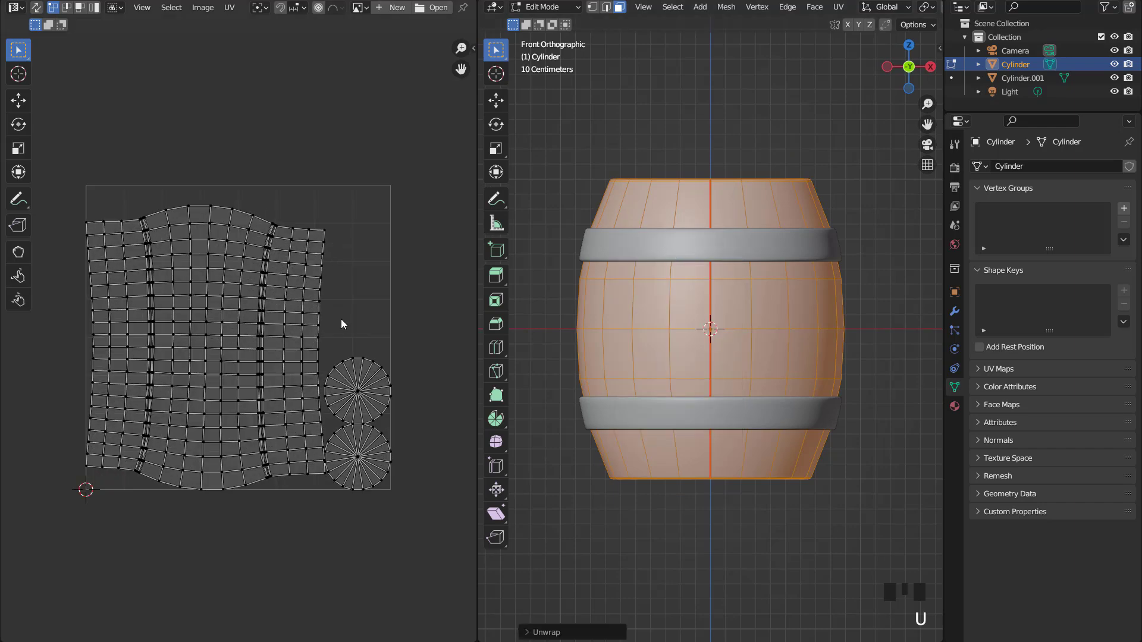
pyautogui.moveTo(331, 336); pyautogui.dragTo(366, 226, button='middle')
pyautogui.scroll(3, 340, 283)
pyautogui.moveTo(301, 265); pyautogui.dragTo(289, 295, button='middle')
pyautogui.scroll(-4, 293, 264)
pyautogui.scroll(5, 299, 294)
pyautogui.scroll(-5, 300, 294)
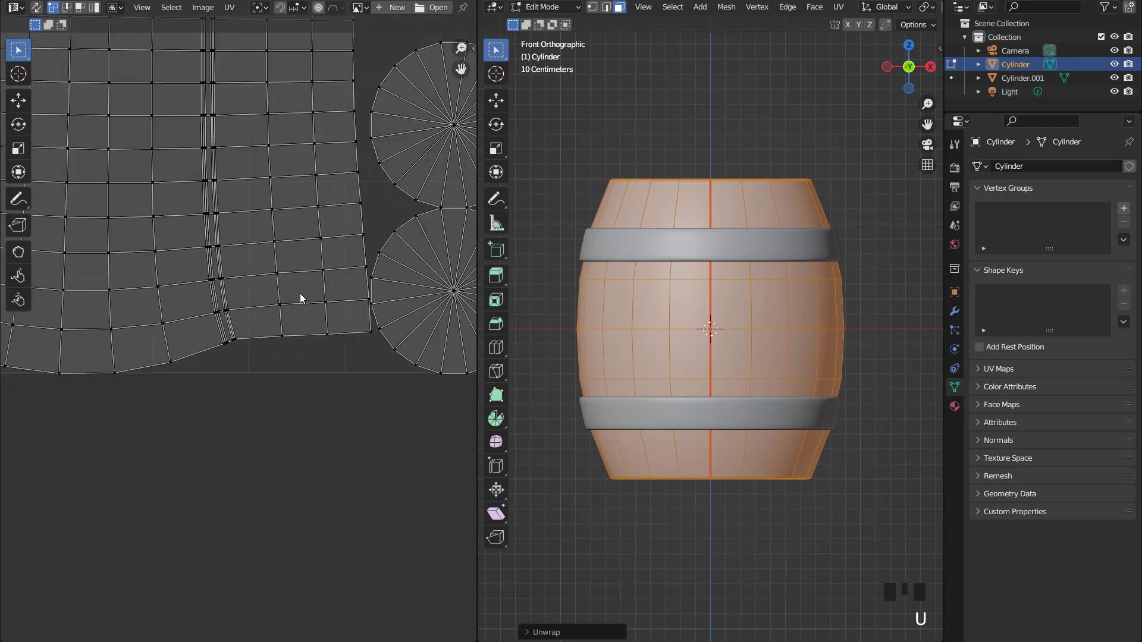
pyautogui.scroll(3, 277, 285)
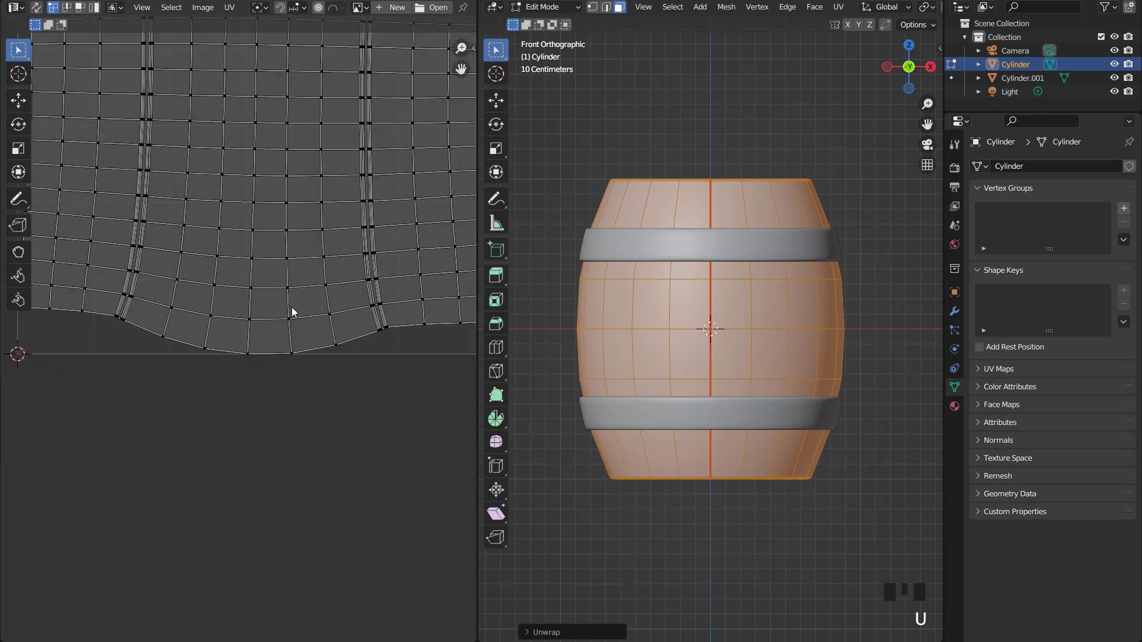
pyautogui.click(290, 340)
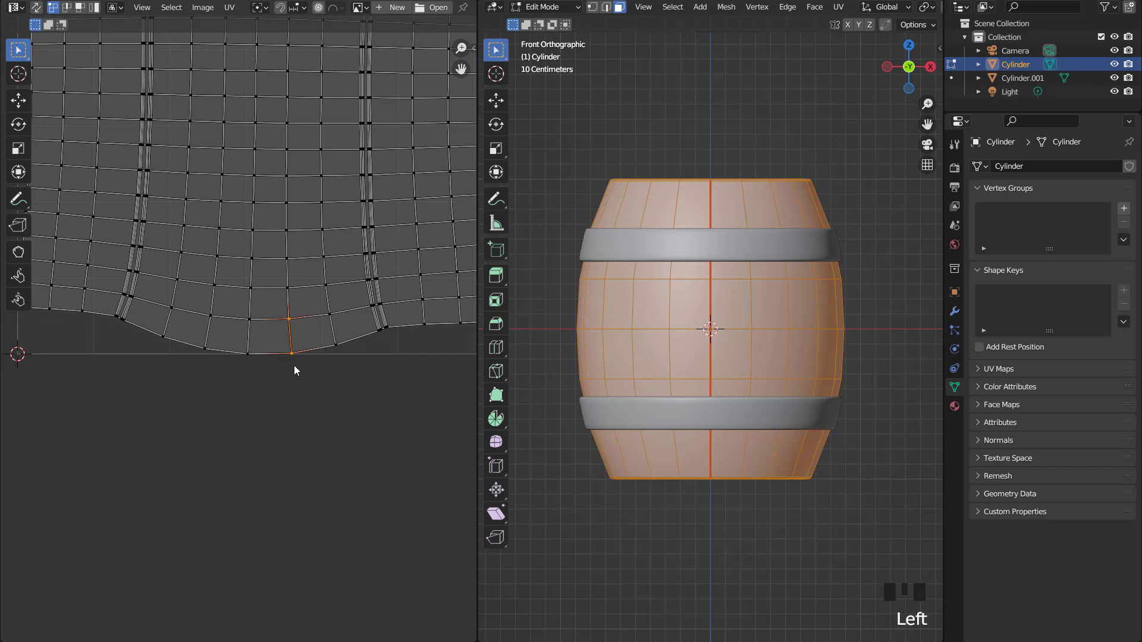
pyautogui.press('s')
pyautogui.press('x')
pyautogui.press('0')
pyautogui.press('Return')
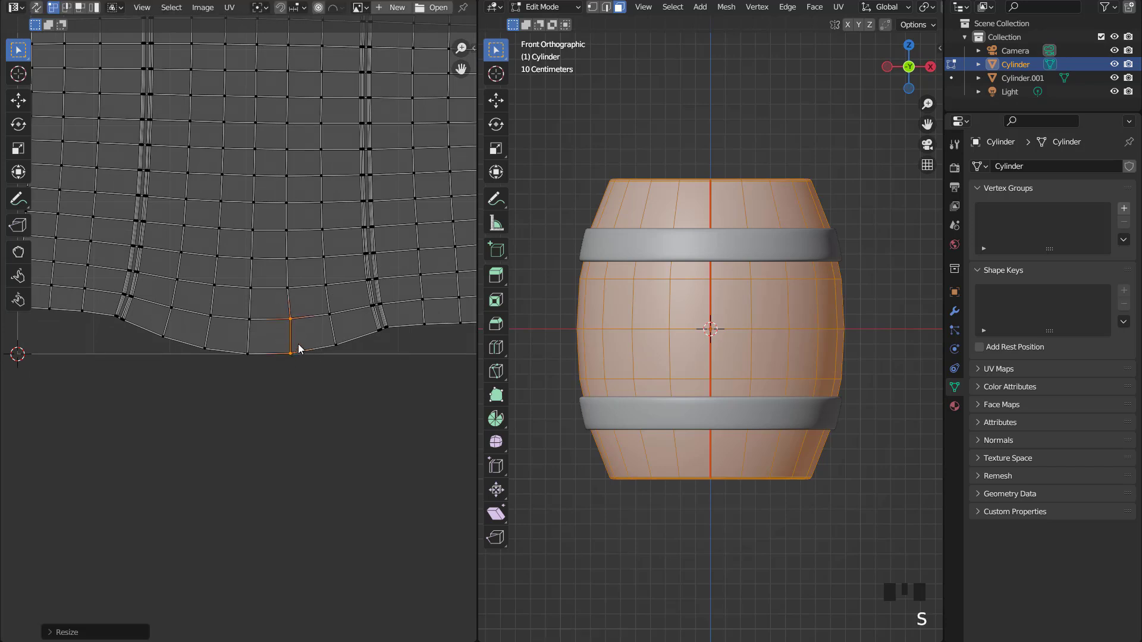
# Straighten the left edge of the same bottom-centre UV quad by scaling it to 0 along X.
pyautogui.moveTo(262, 375); pyautogui.dragTo(262, 378)
pyautogui.press('s')
pyautogui.press('x')
pyautogui.press('0')
pyautogui.press('Return')
# Level the upper and lower edges of the bottom-centre UV quad by scaling each to 0 along Y, and dismiss the OneDrive notification.
pyautogui.moveTo(292, 330); pyautogui.dragTo(292, 331)
pyautogui.press('s')
pyautogui.press('y')
pyautogui.press('0')
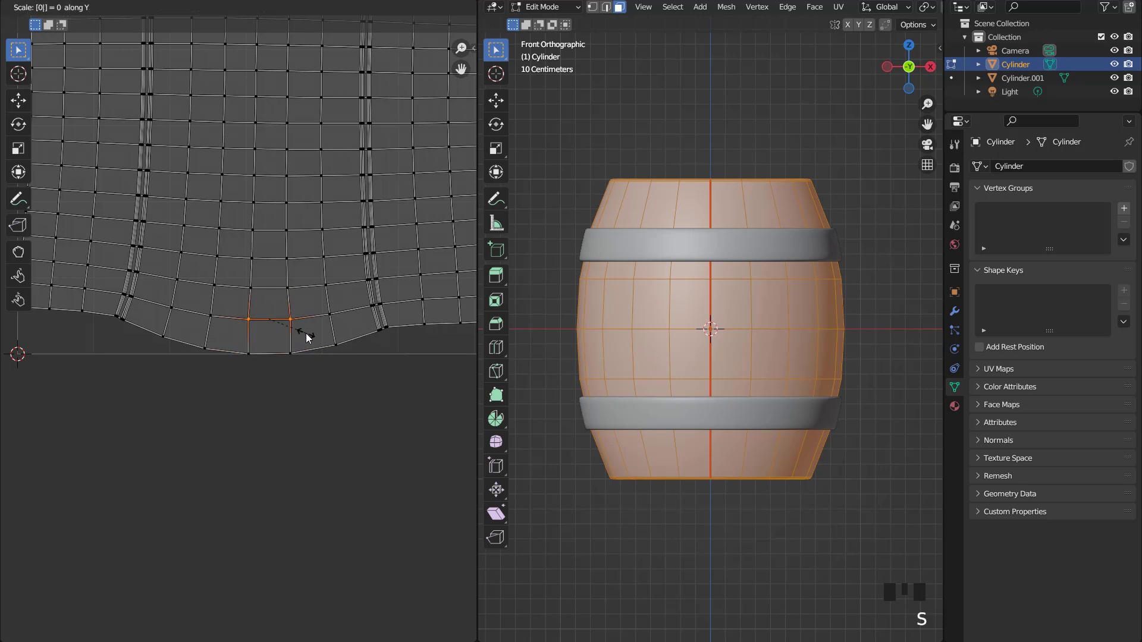
pyautogui.press('Return')
pyautogui.moveTo(309, 368); pyautogui.dragTo(310, 368)
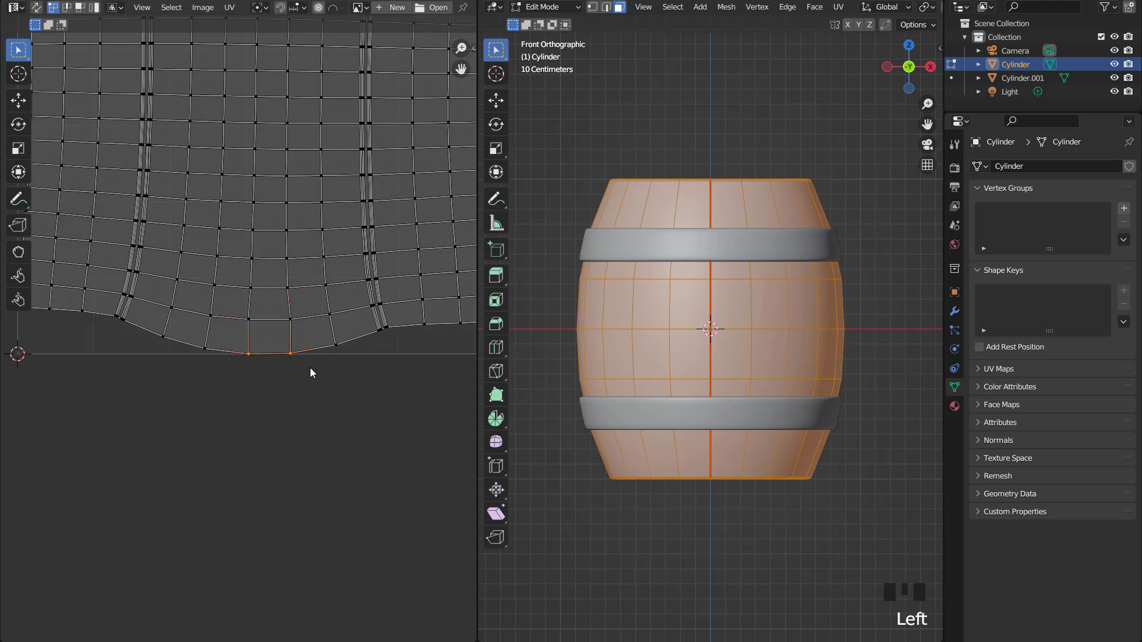
pyautogui.press('s')
pyautogui.press('y')
pyautogui.press('0')
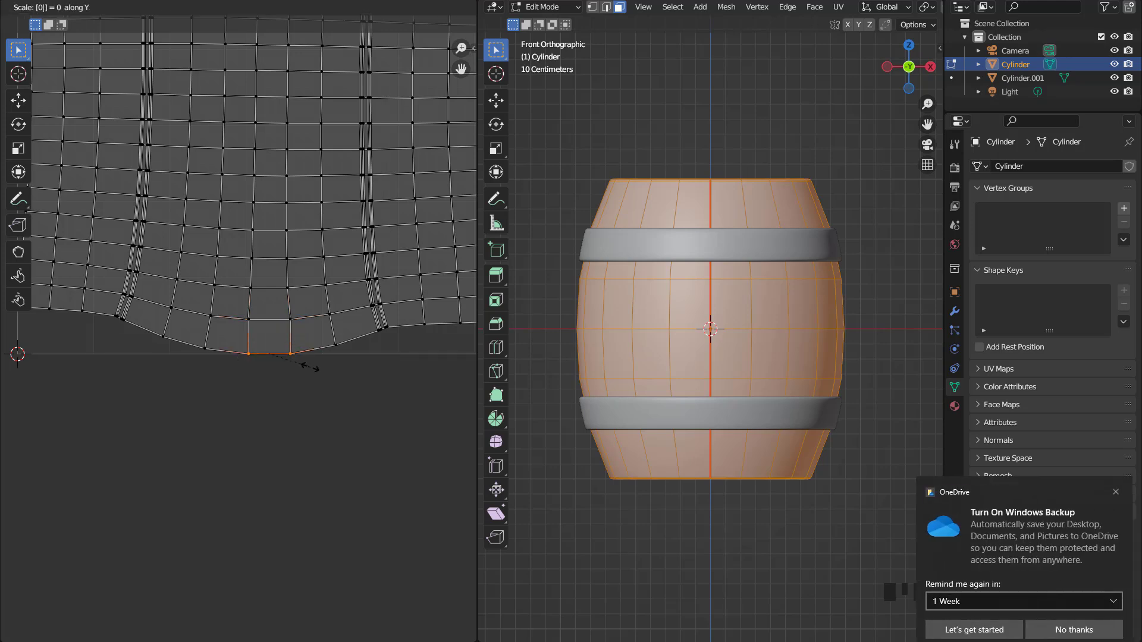
pyautogui.press('Return')
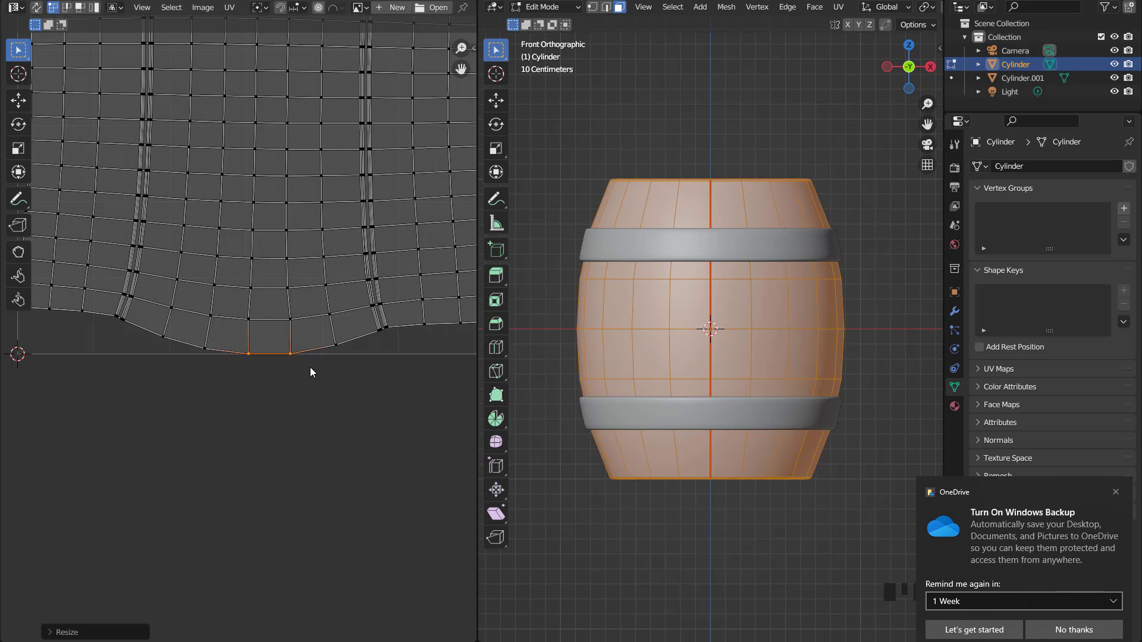
pyautogui.click(1116, 493)
# Make the squared bottom-centre UV face active, select its linked wall island and apply Follow Active Quads.
pyautogui.press('3')
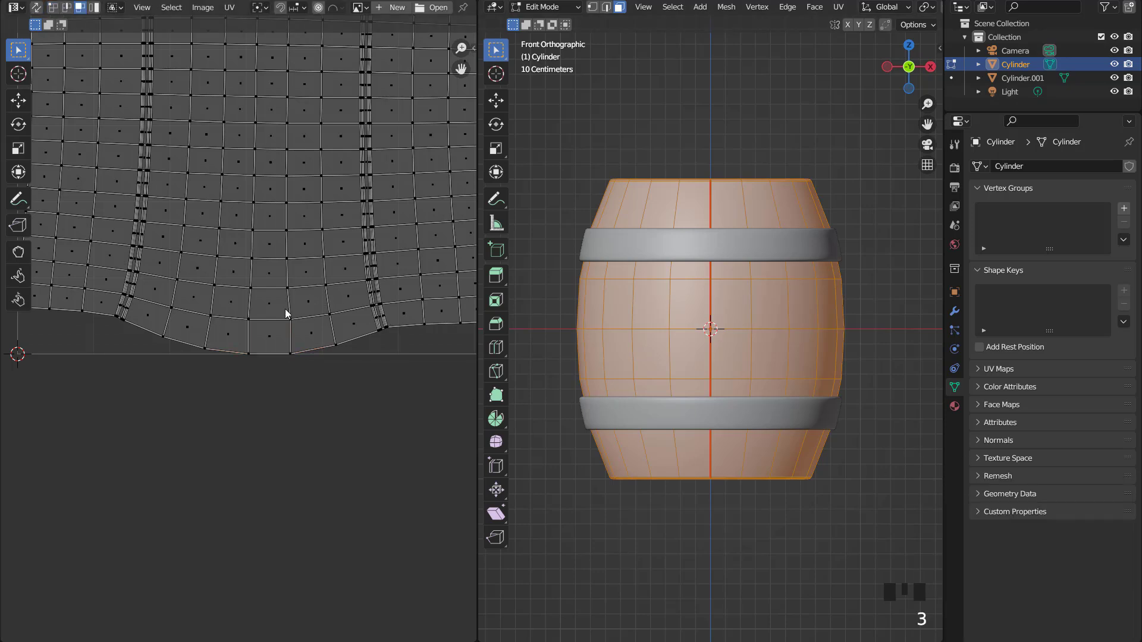
pyautogui.click(274, 335)
pyautogui.press('l')
pyautogui.rightClick(259, 201)
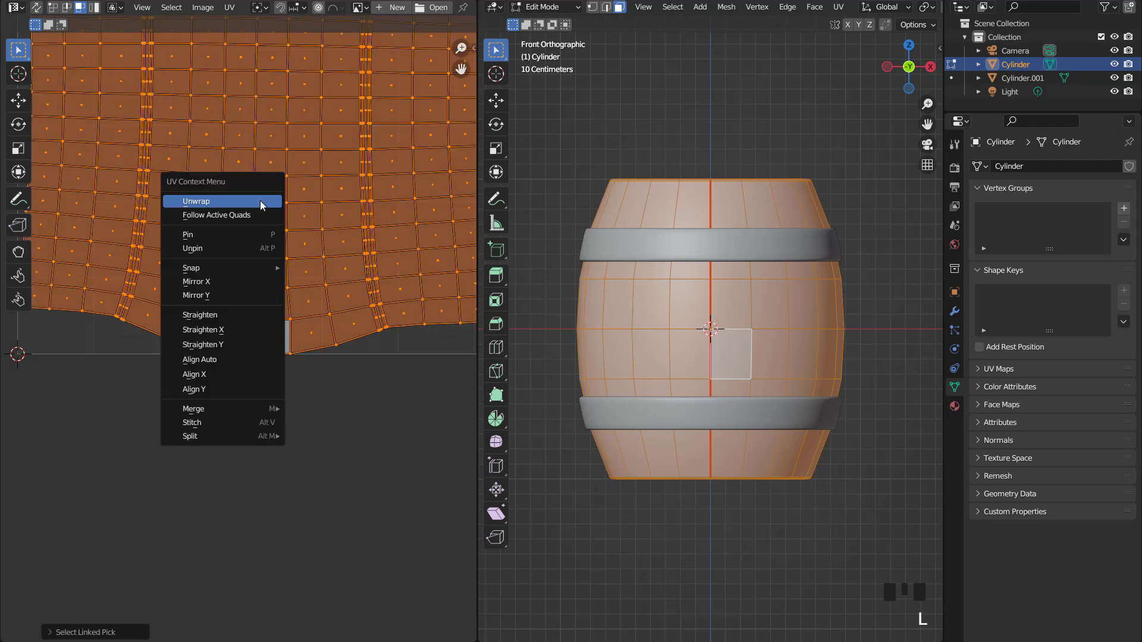
pyautogui.rightClick(238, 218)
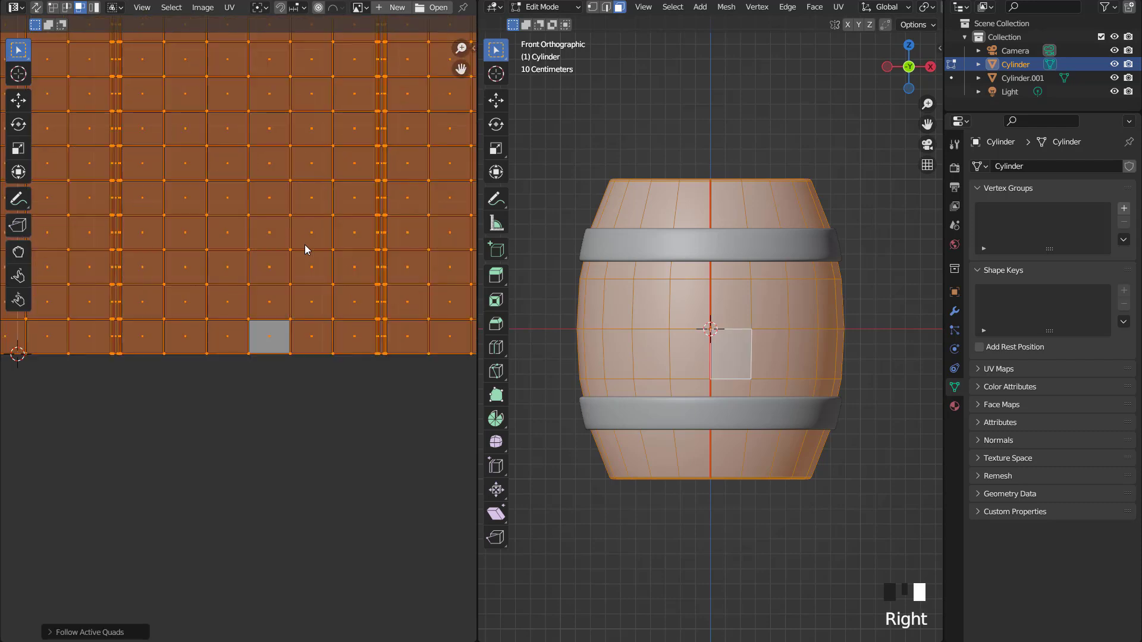
pyautogui.scroll(-5, 306, 249)
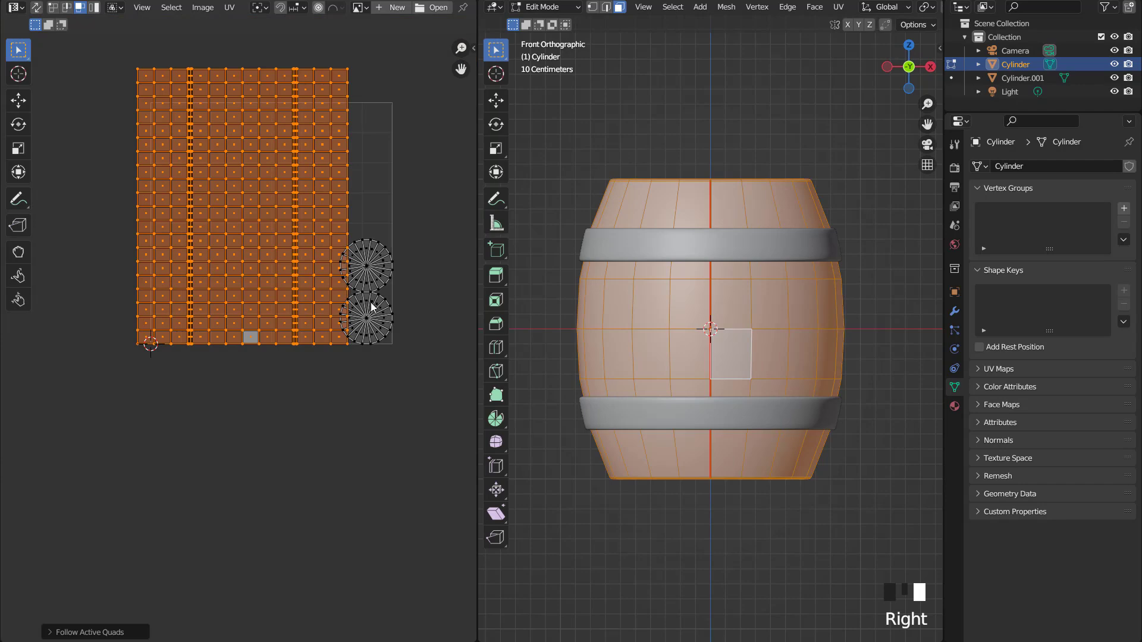
pyautogui.press('s')
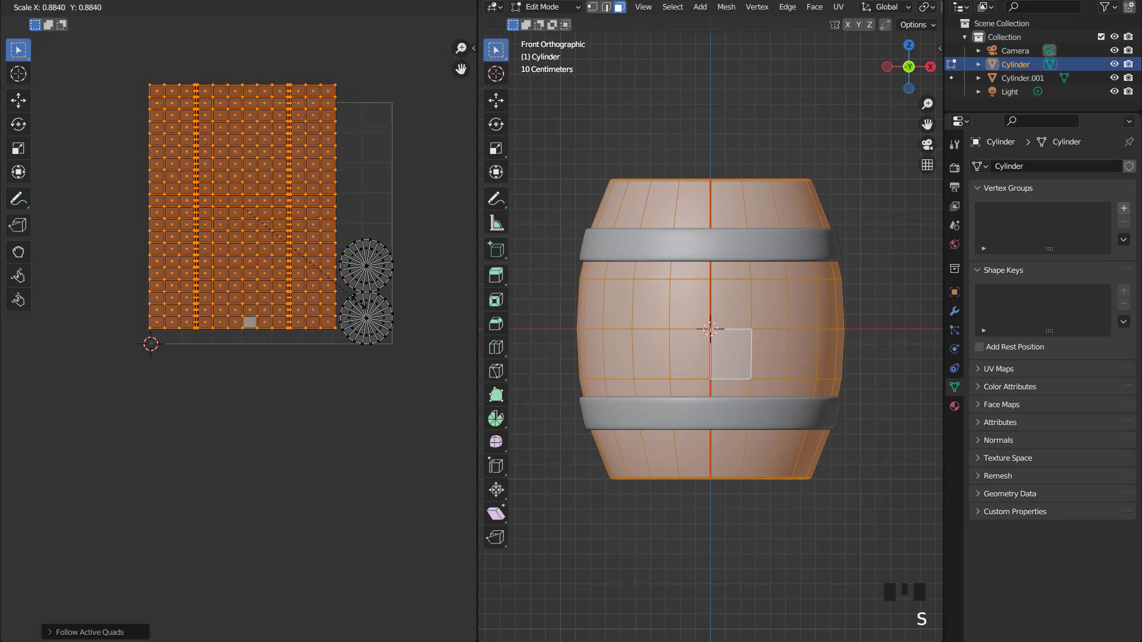
pyautogui.click(359, 306)
pyautogui.scroll(1, 350, 288)
pyautogui.press('g')
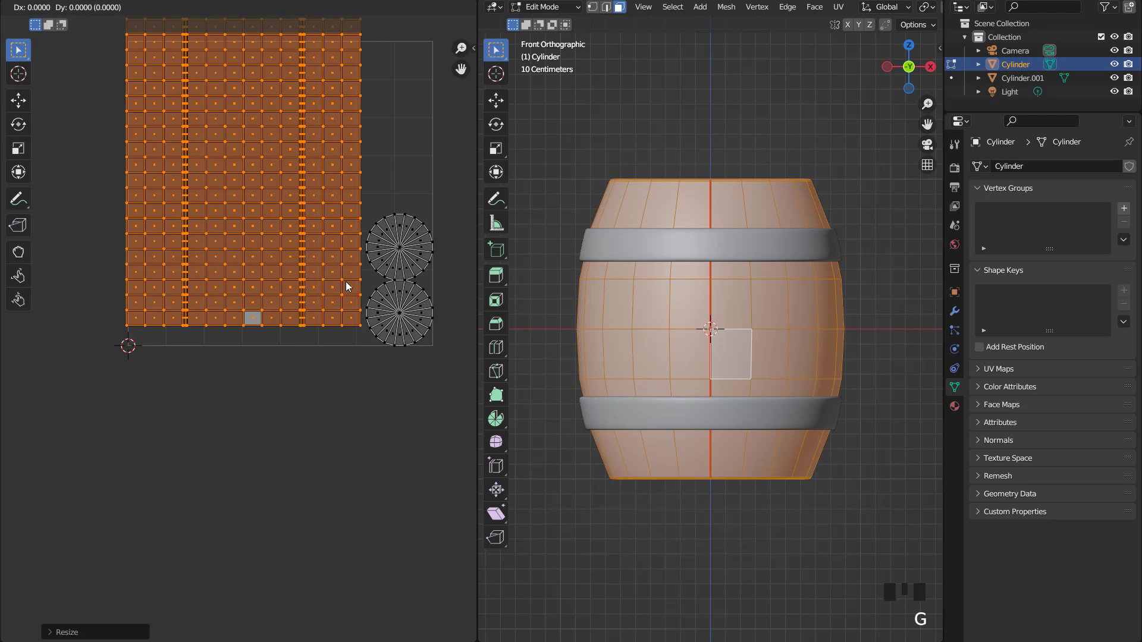
pyautogui.press('x')
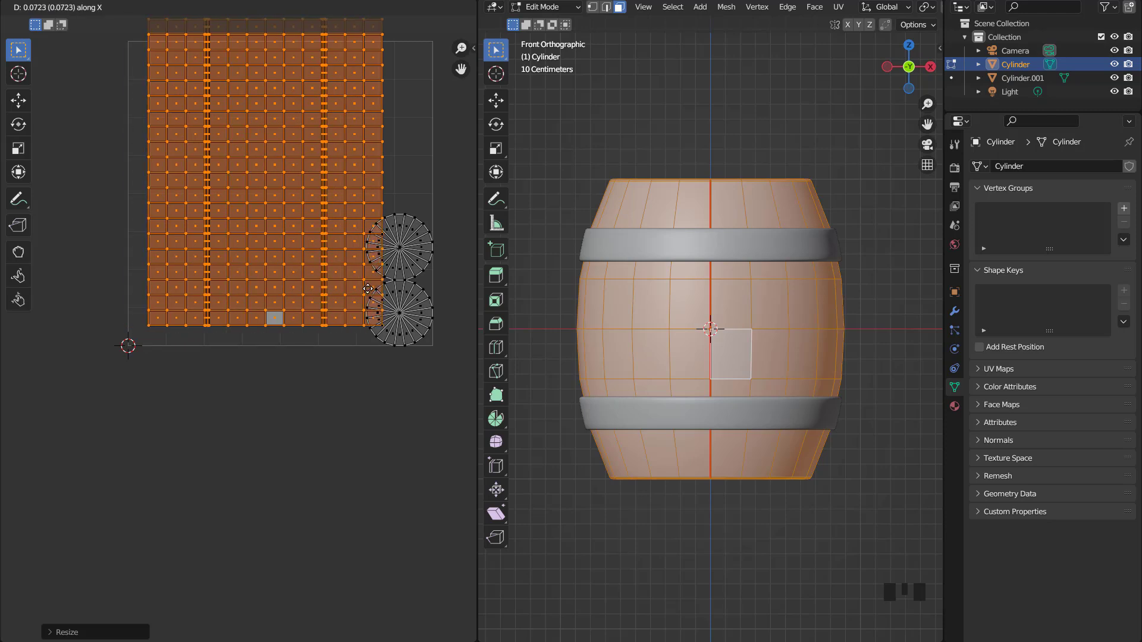
pyautogui.click(368, 289)
pyautogui.moveTo(346, 253); pyautogui.dragTo(341, 335, button='middle')
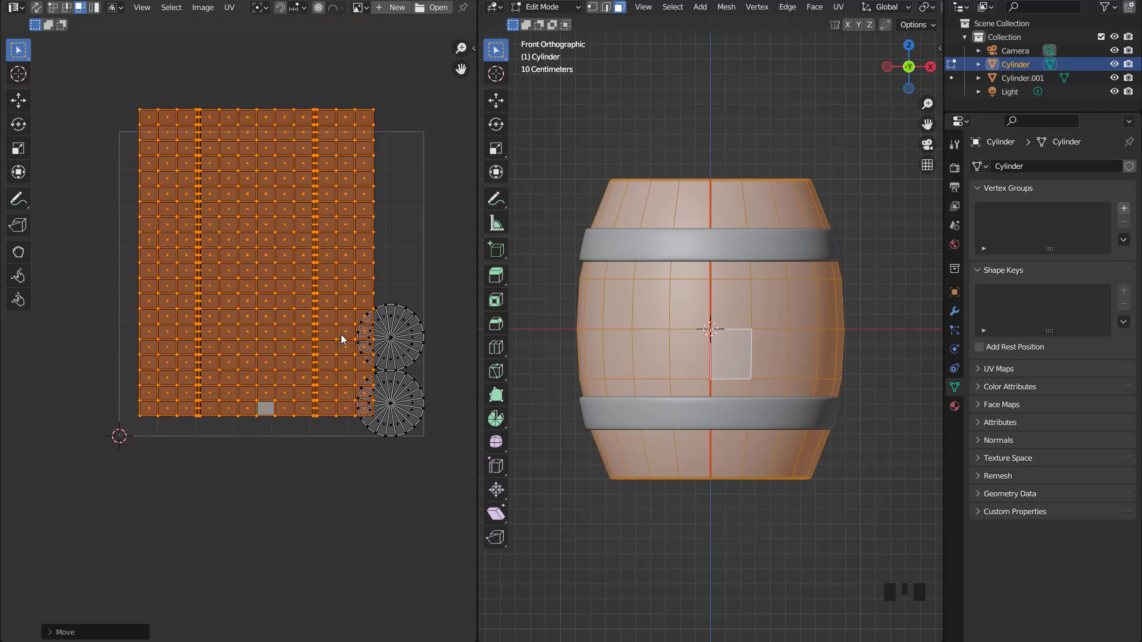
pyautogui.scroll(1, 341, 334)
pyautogui.hotkey('ctrl', 'z')
pyautogui.hotkey('ctrl', 'z')
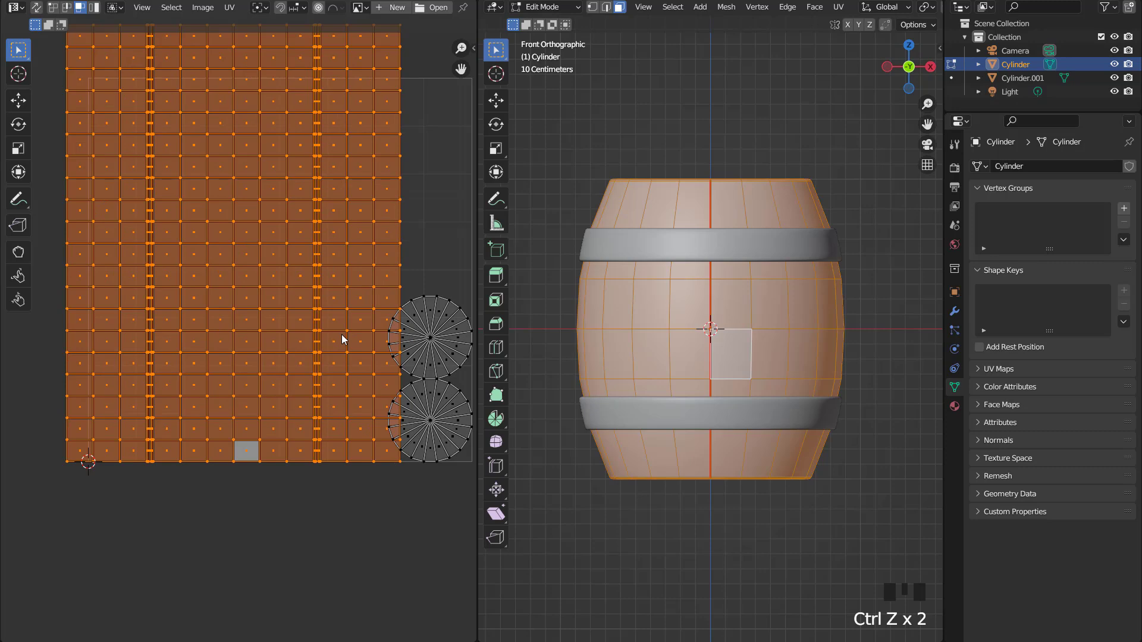
# Scale the wall UV island down to roughly the UV square's height and move it inside the square.
pyautogui.scroll(-2, 341, 334)
pyautogui.scroll(1, 343, 333)
pyautogui.press('s')
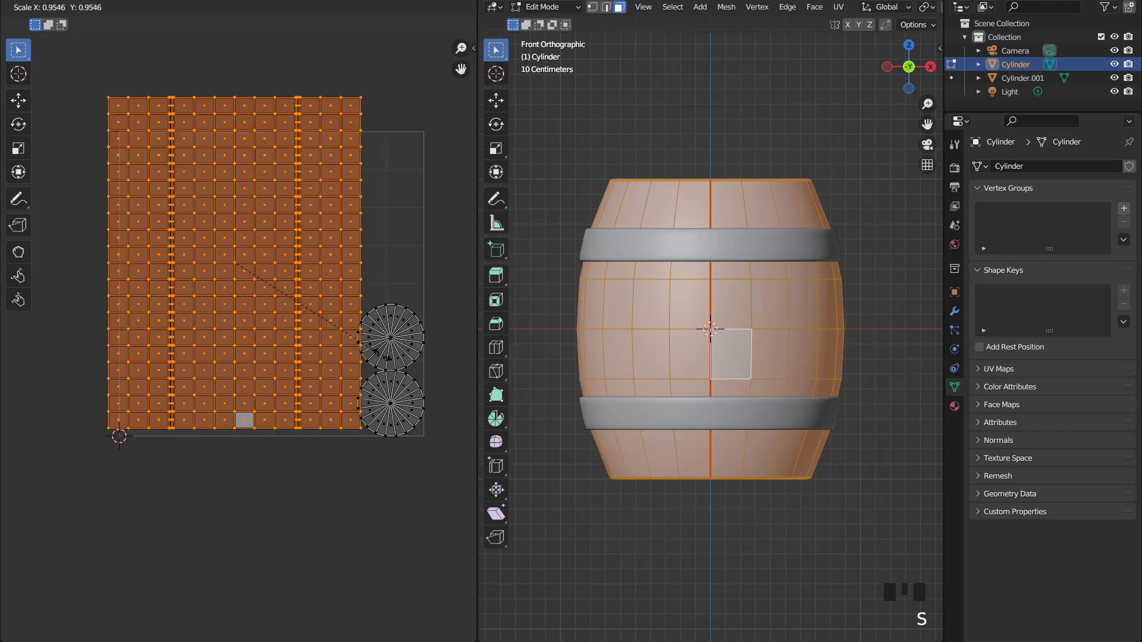
pyautogui.click(375, 348)
pyautogui.press('g')
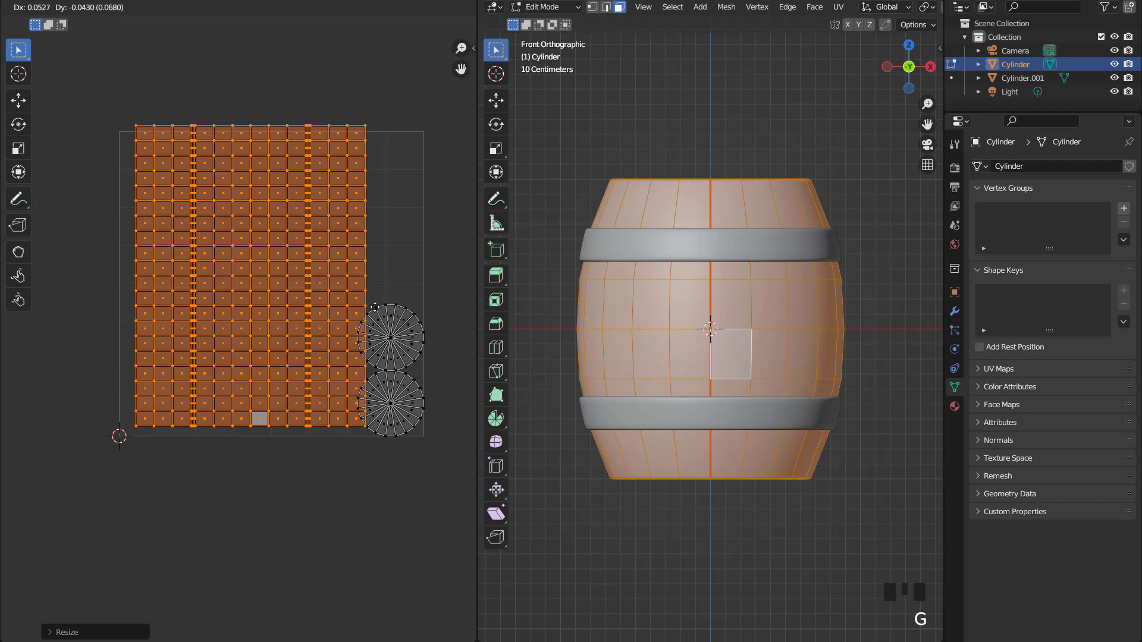
pyautogui.click(375, 315)
# Scale the wall UV island by about 1.006 to fill the UV square's height and nudge it along Y.
pyautogui.scroll(1, 377, 322)
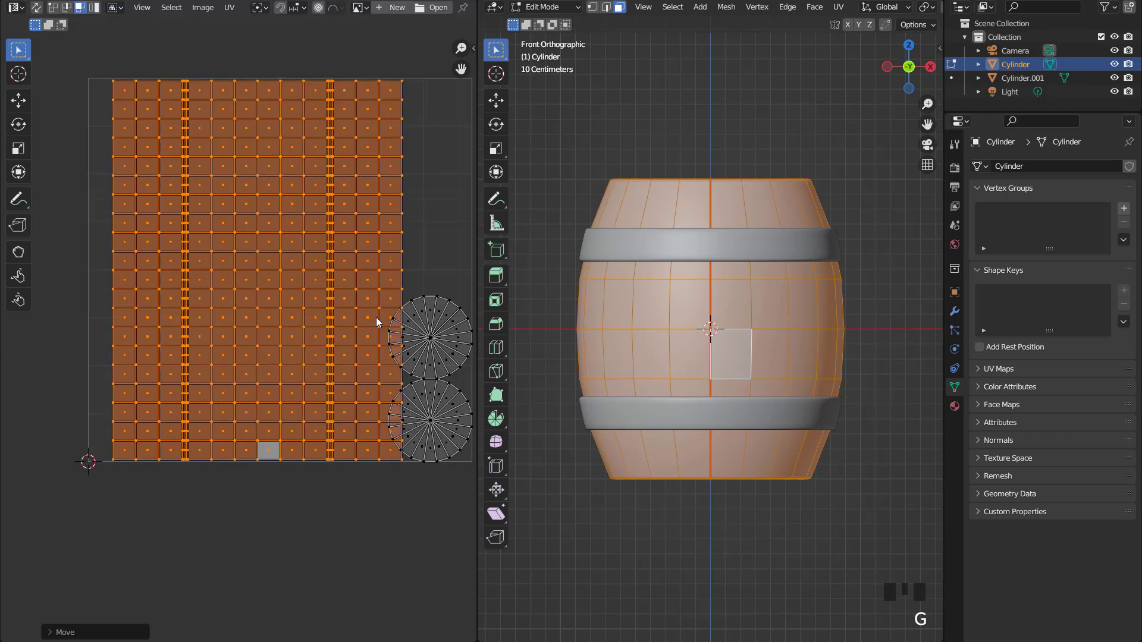
pyautogui.scroll(1, 376, 322)
pyautogui.press('s')
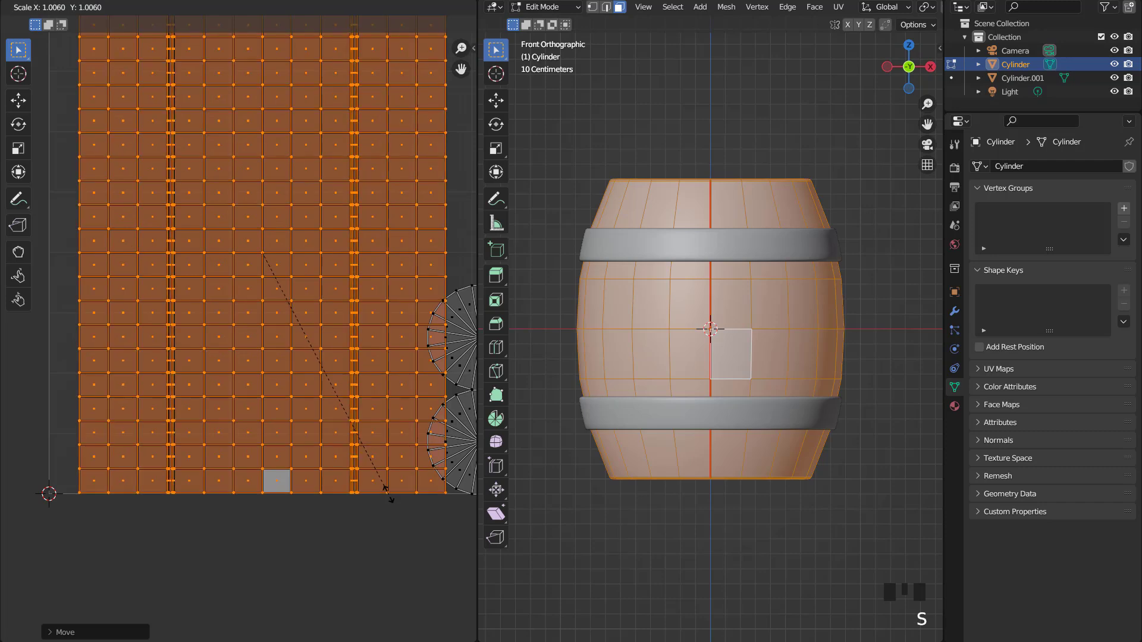
pyautogui.click(390, 494)
pyautogui.scroll(-3, 387, 457)
pyautogui.scroll(1, 386, 456)
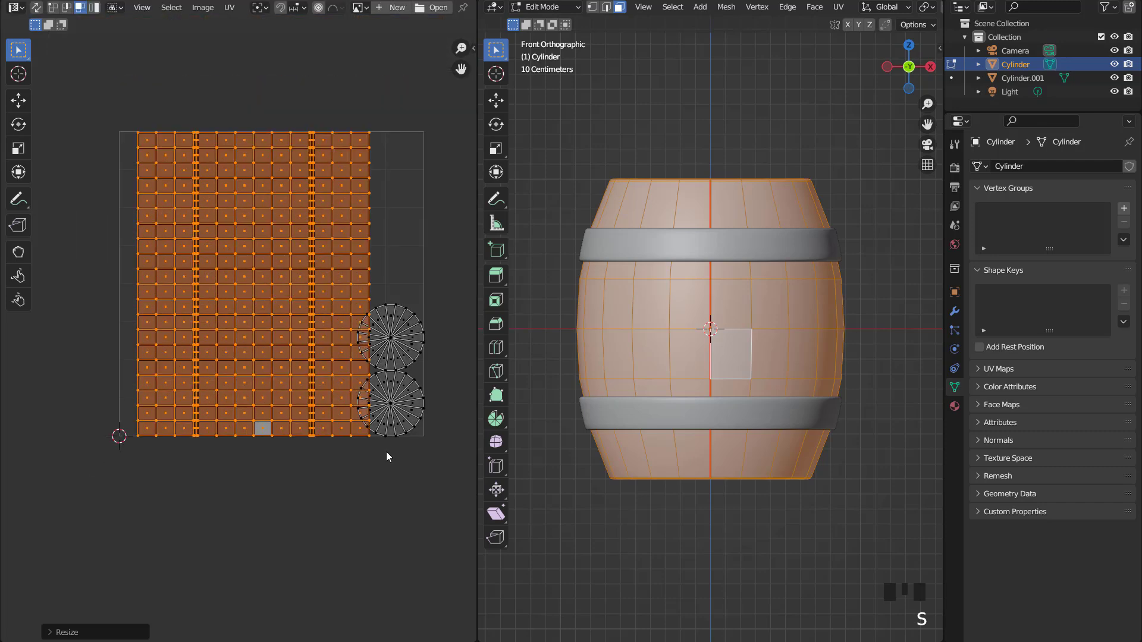
pyautogui.scroll(2, 393, 447)
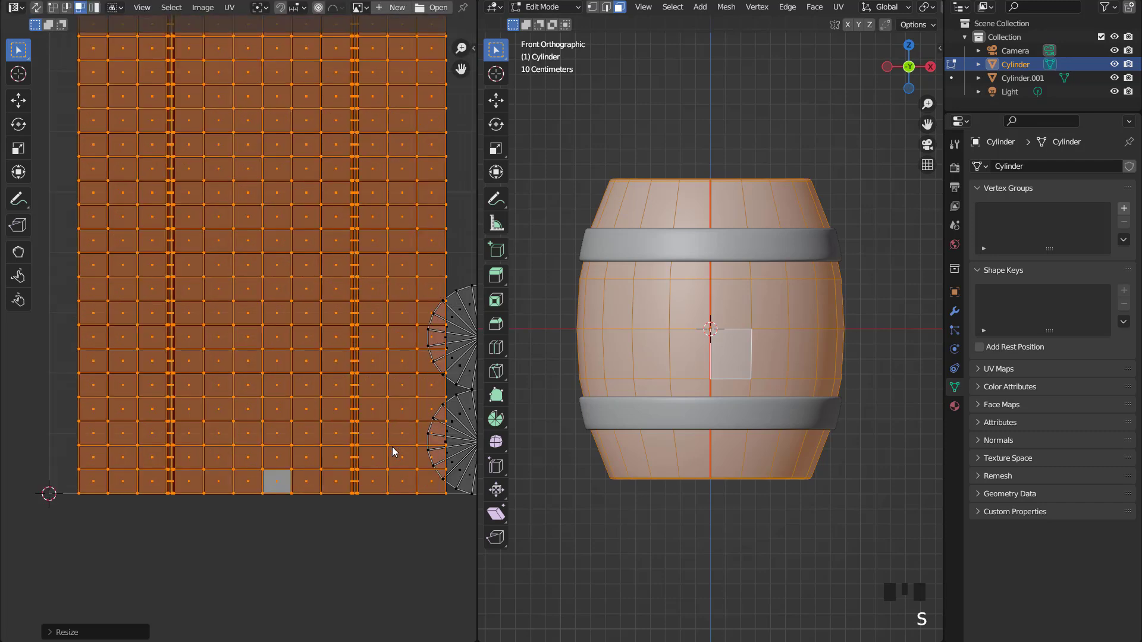
pyautogui.press('g')
pyautogui.press('y')
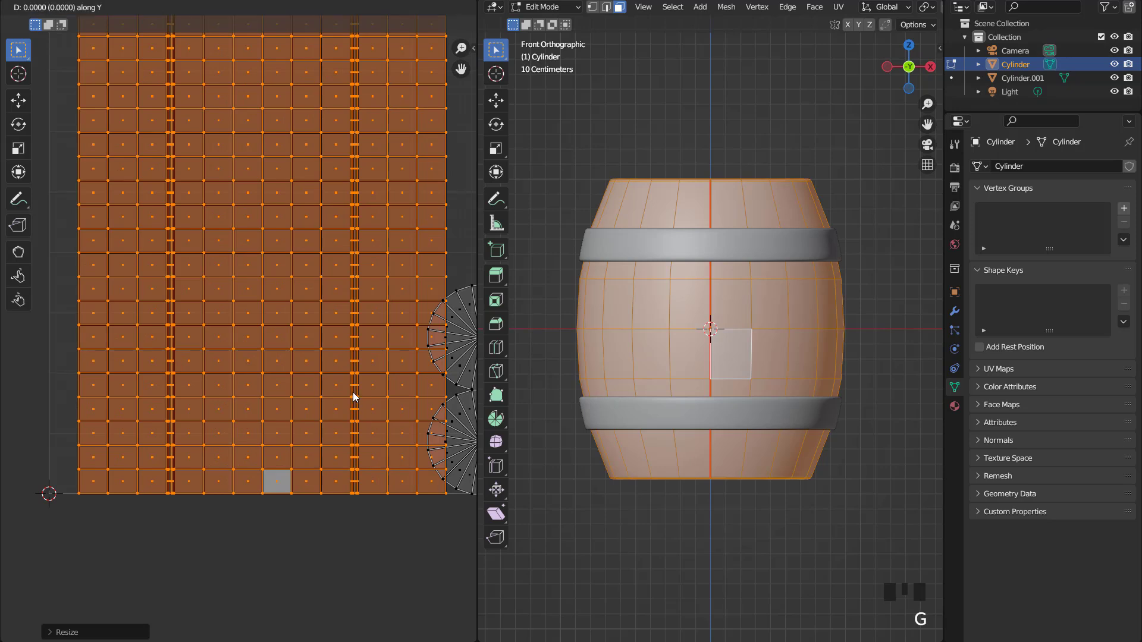
pyautogui.click(353, 397)
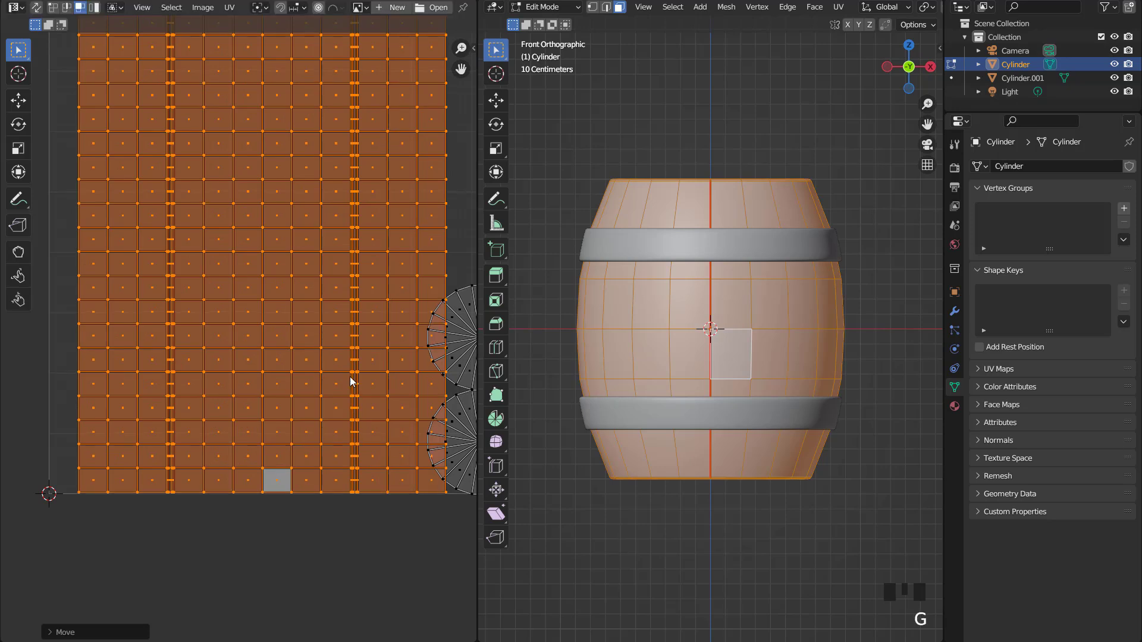
# Select the wall island's top row of UV vertices and move it about 0.0003 along Y to the UV square's top border.
pyautogui.scroll(-2, 349, 381)
pyautogui.moveTo(347, 302); pyautogui.dragTo(352, 380, button='middle')
pyautogui.scroll(2, 359, 339)
pyautogui.press('1')
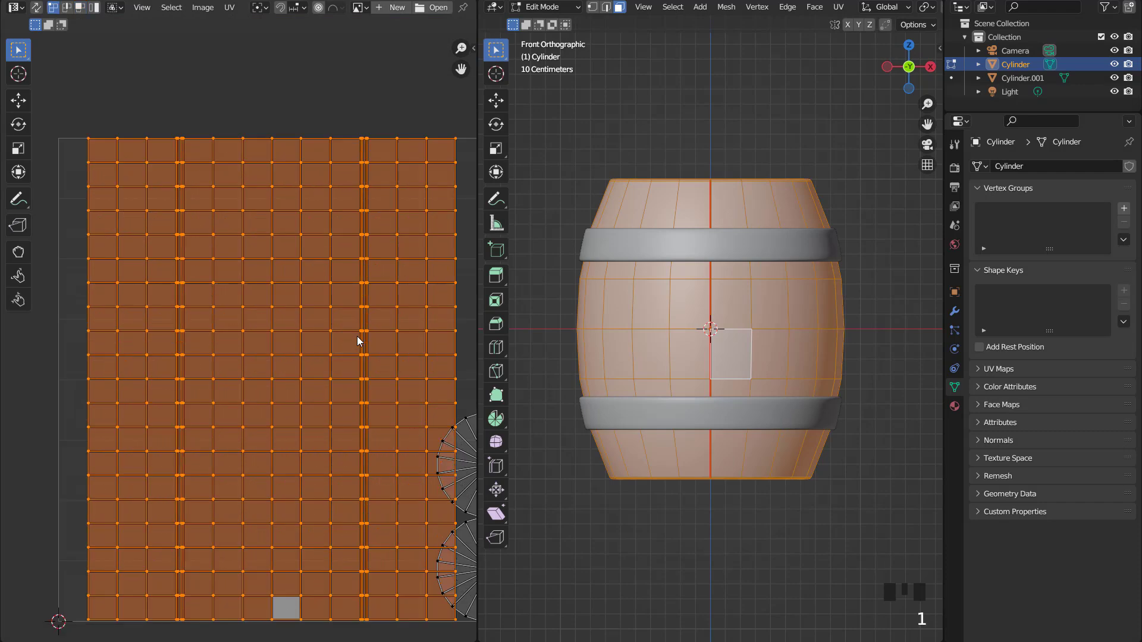
pyautogui.scroll(-2, 349, 205)
pyautogui.moveTo(121, 188); pyautogui.dragTo(393, 211)
pyautogui.press('KP_Decimal')
pyautogui.scroll(10, 394, 212)
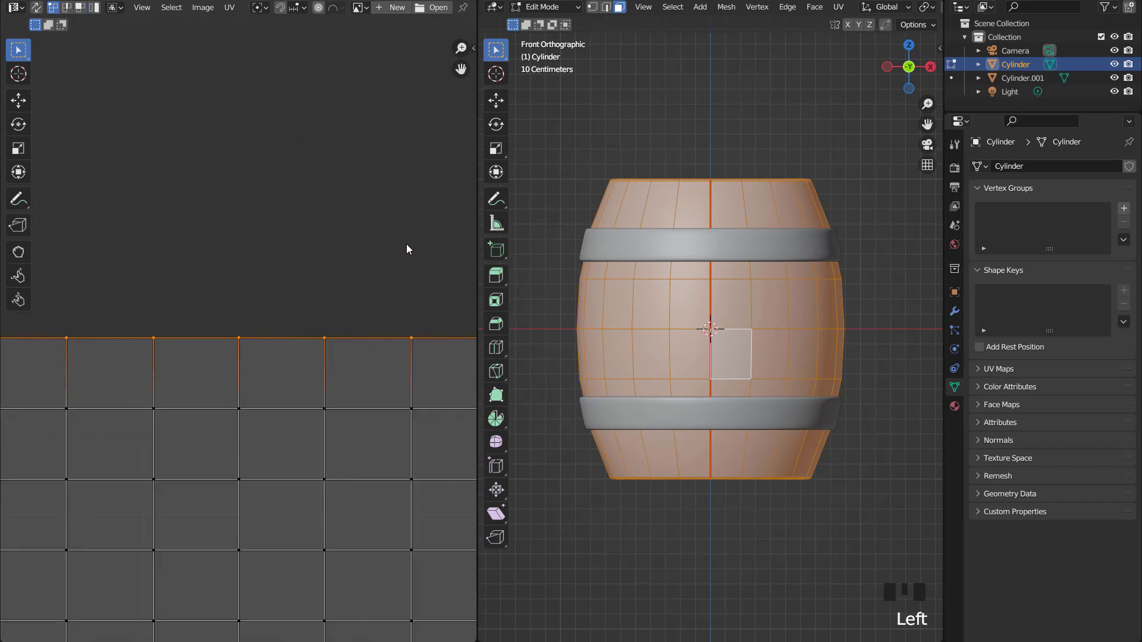
pyautogui.press('g')
pyautogui.press('y')
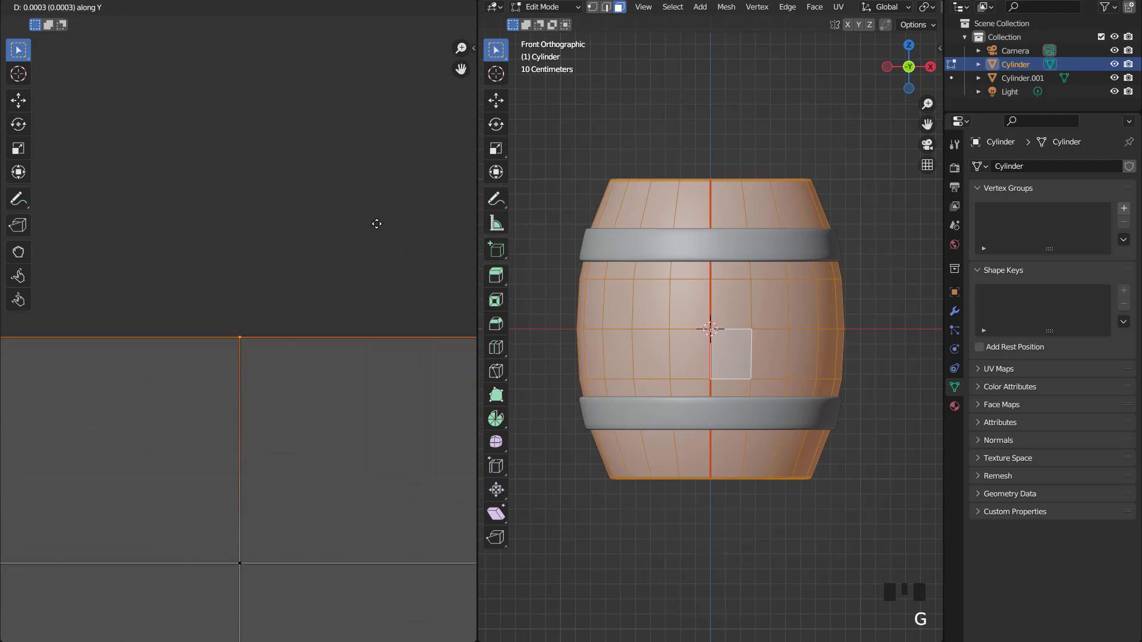
pyautogui.click(377, 224)
# Select the wall island's bottom row of UV vertices and move it down along Y to the UV square's bottom border.
pyautogui.scroll(-10, 330, 260)
pyautogui.moveTo(324, 372); pyautogui.dragTo(319, 204, button='middle')
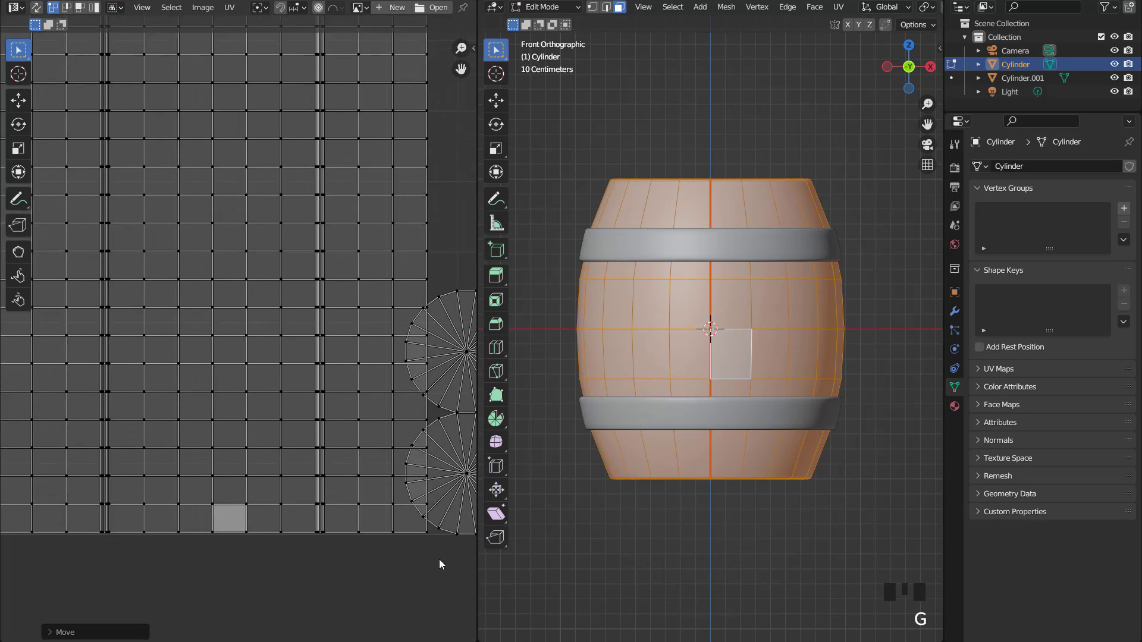
pyautogui.click(425, 530)
pyautogui.scroll(-1, 403, 527)
pyautogui.moveTo(366, 483); pyautogui.dragTo(6, 512)
pyautogui.scroll(6, 208, 462)
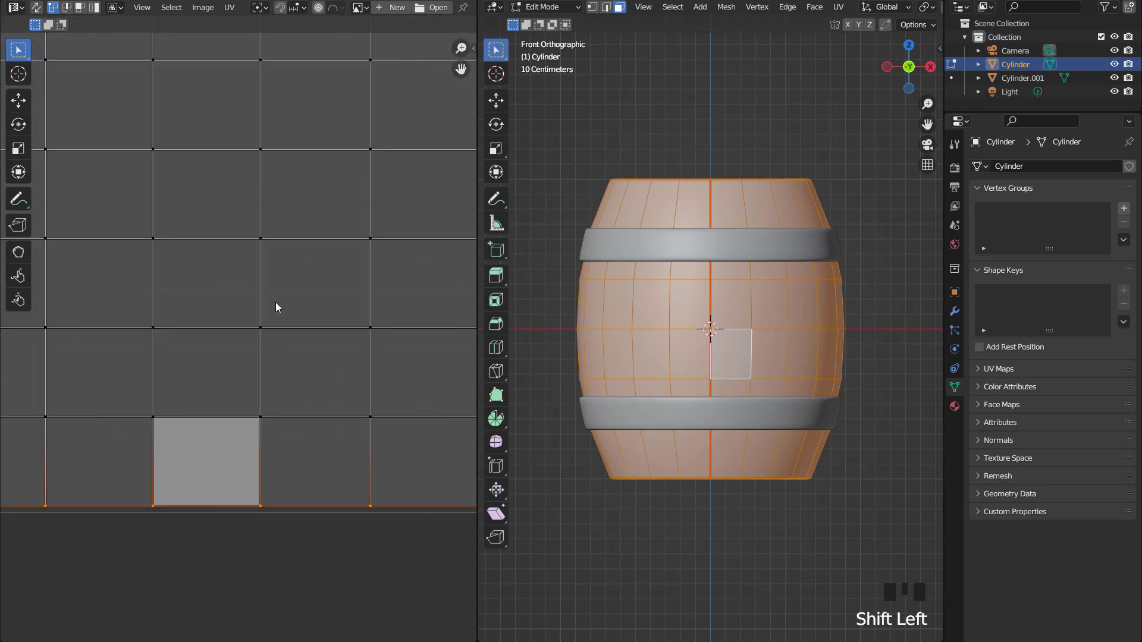
pyautogui.press('g')
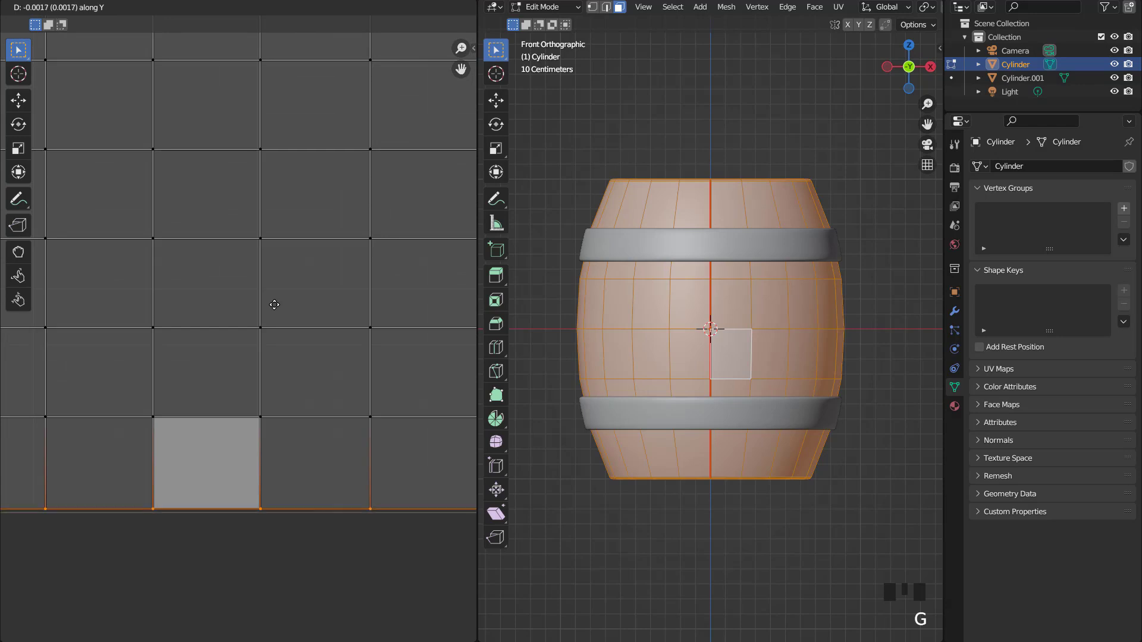
pyautogui.click(277, 307)
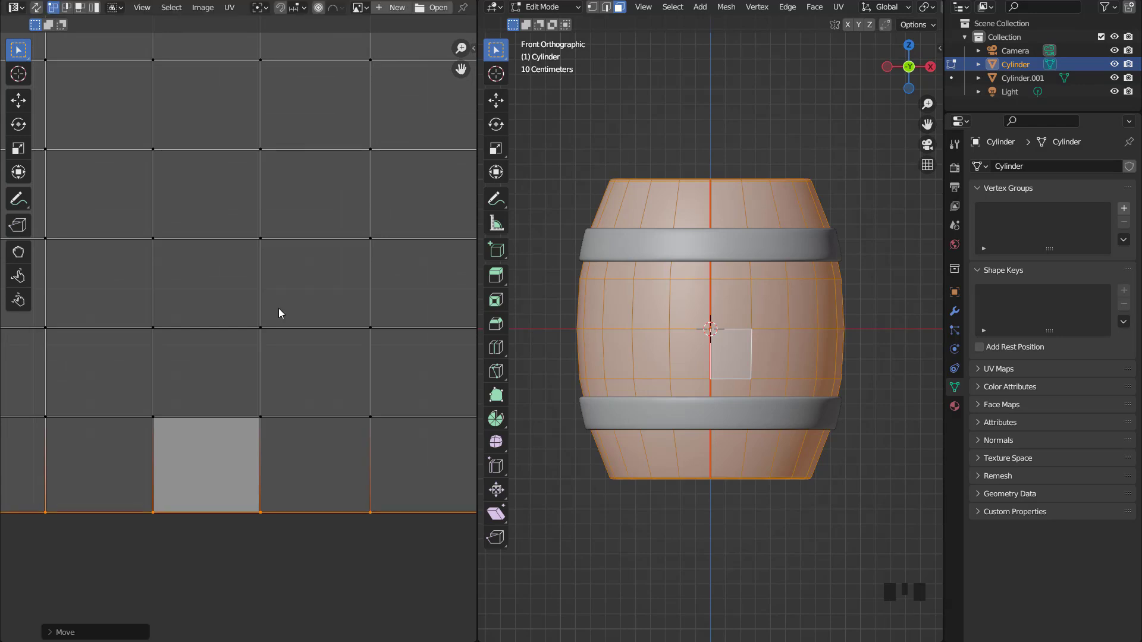
# Leave Edit Mode on the barrel body and assign the existing material named Material to it.
pyautogui.scroll(-5, 279, 309)
pyautogui.scroll(-3, 281, 307)
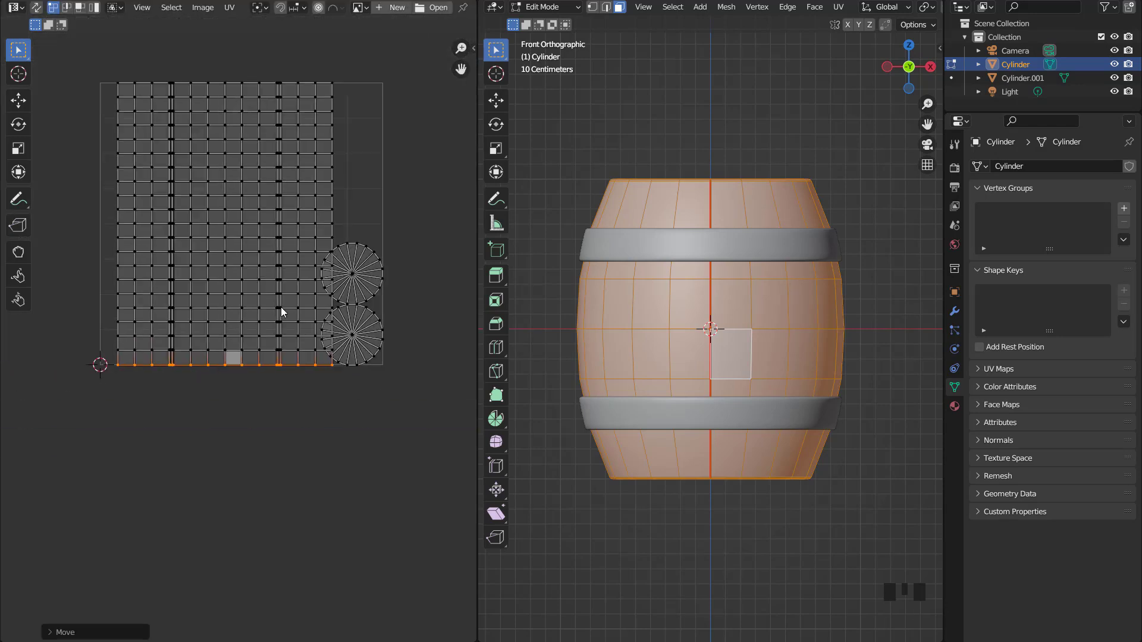
pyautogui.click(360, 277)
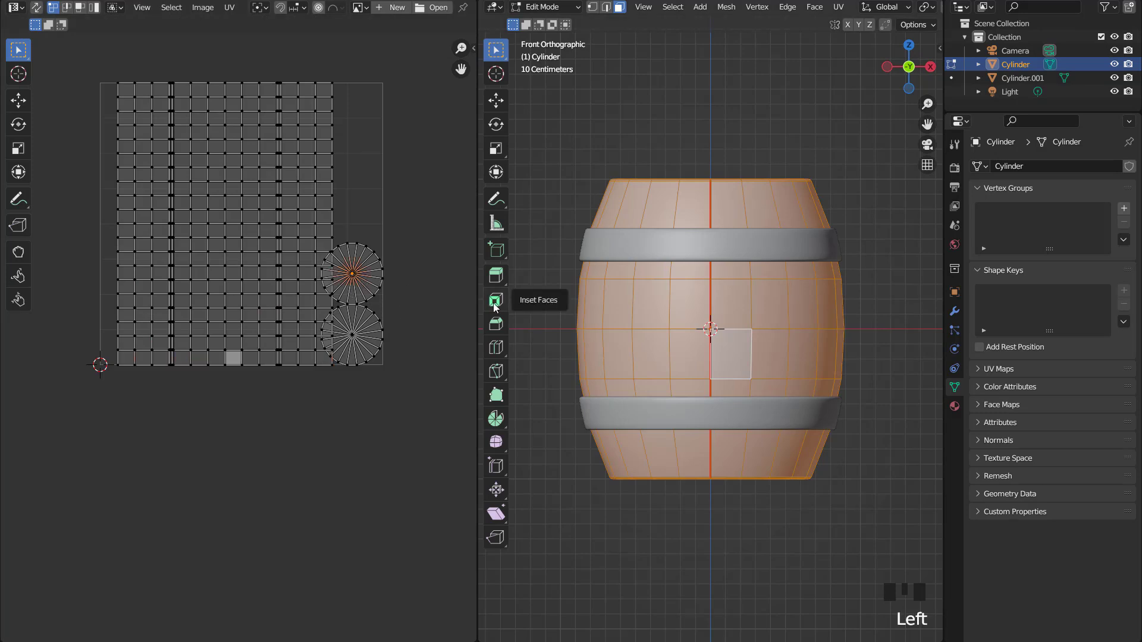
pyautogui.moveTo(710, 272); pyautogui.dragTo(660, 236, button='middle')
pyautogui.press('Tab')
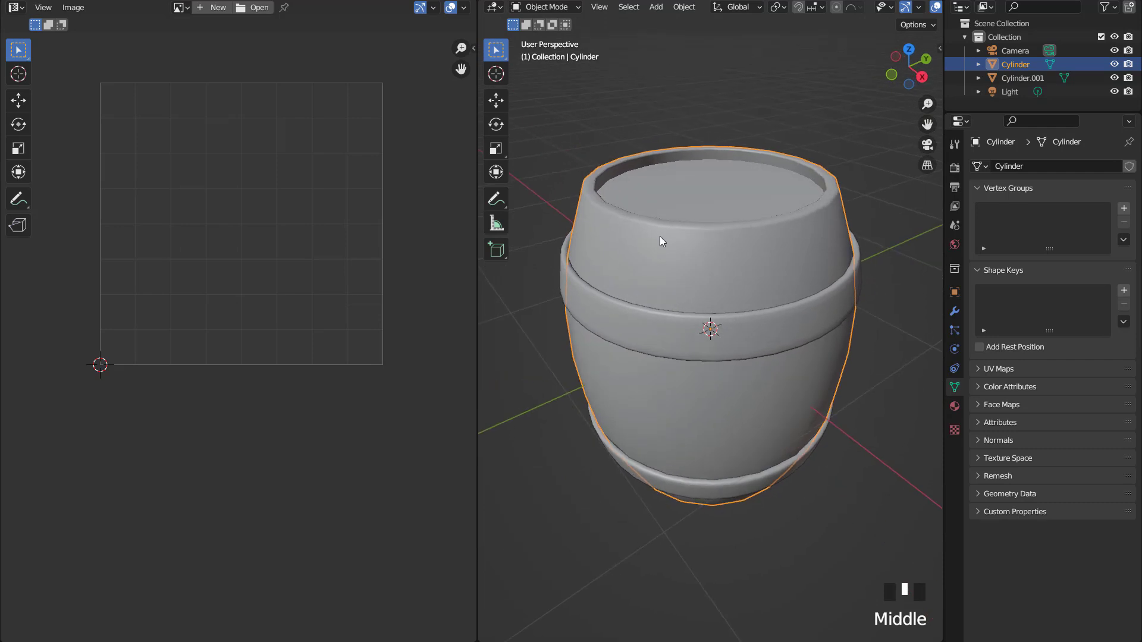
pyautogui.click(954, 407)
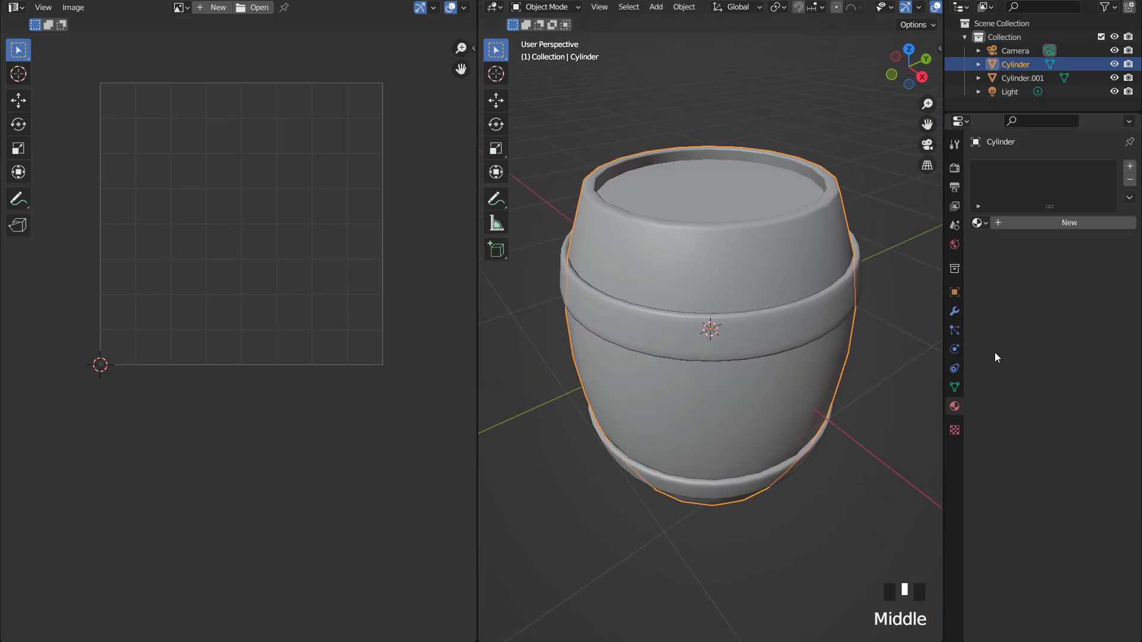
pyautogui.click(981, 222)
pyautogui.click(879, 242)
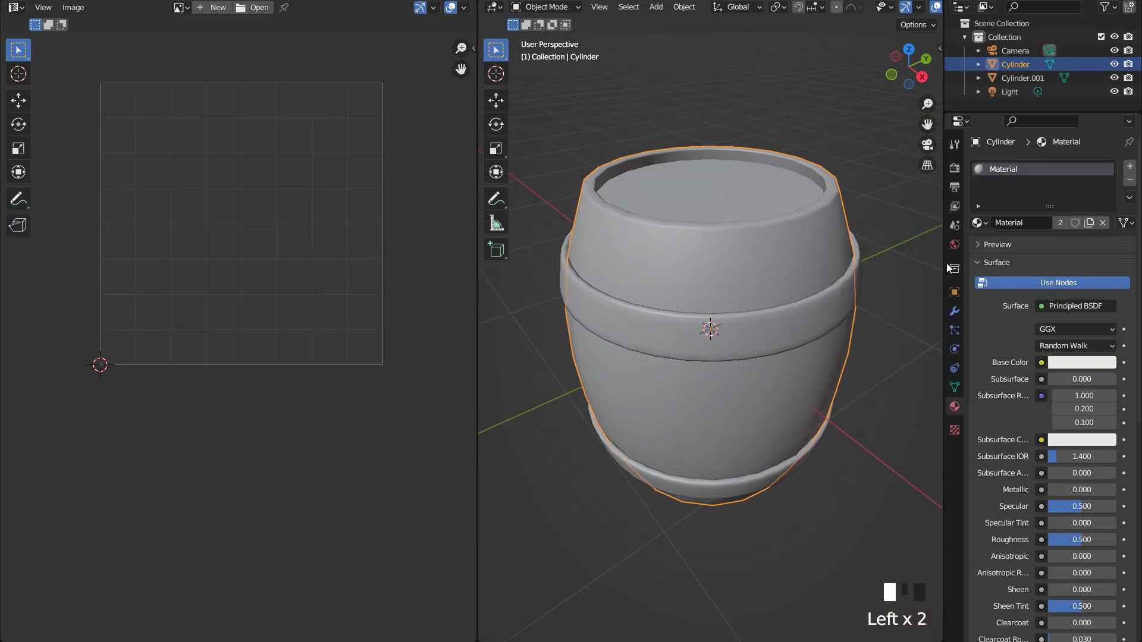
# Feed the material's Base Color from an Image Texture and load wood_floor_worn_diff_1k.jpg into it.
pyautogui.click(1043, 363)
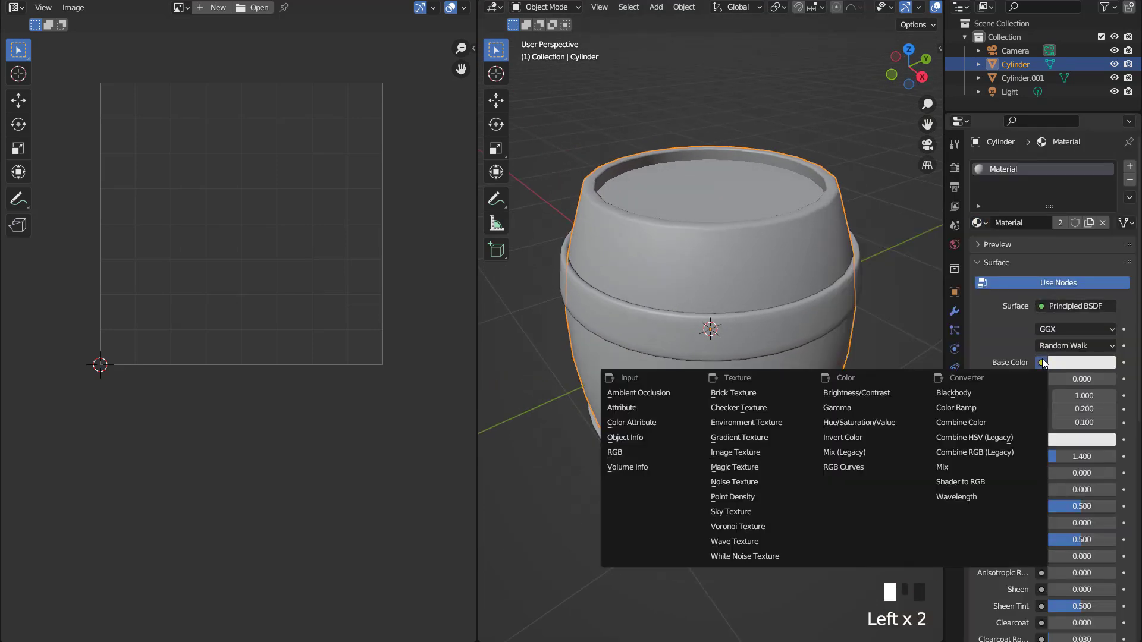
pyautogui.click(731, 451)
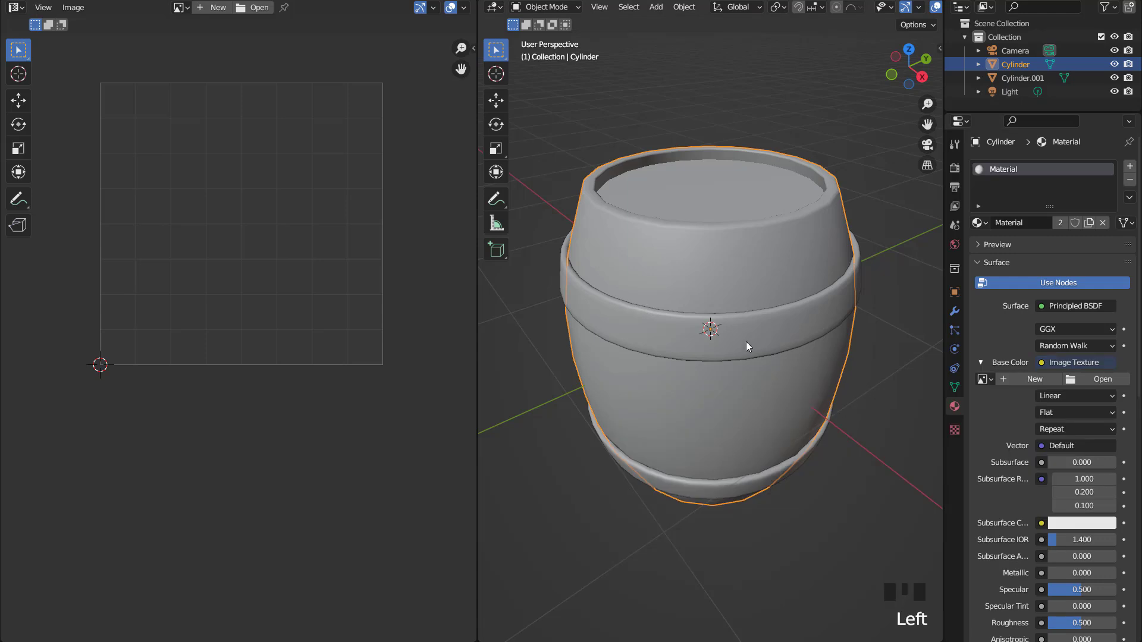
pyautogui.scroll(3, 747, 341)
pyautogui.click(1103, 379)
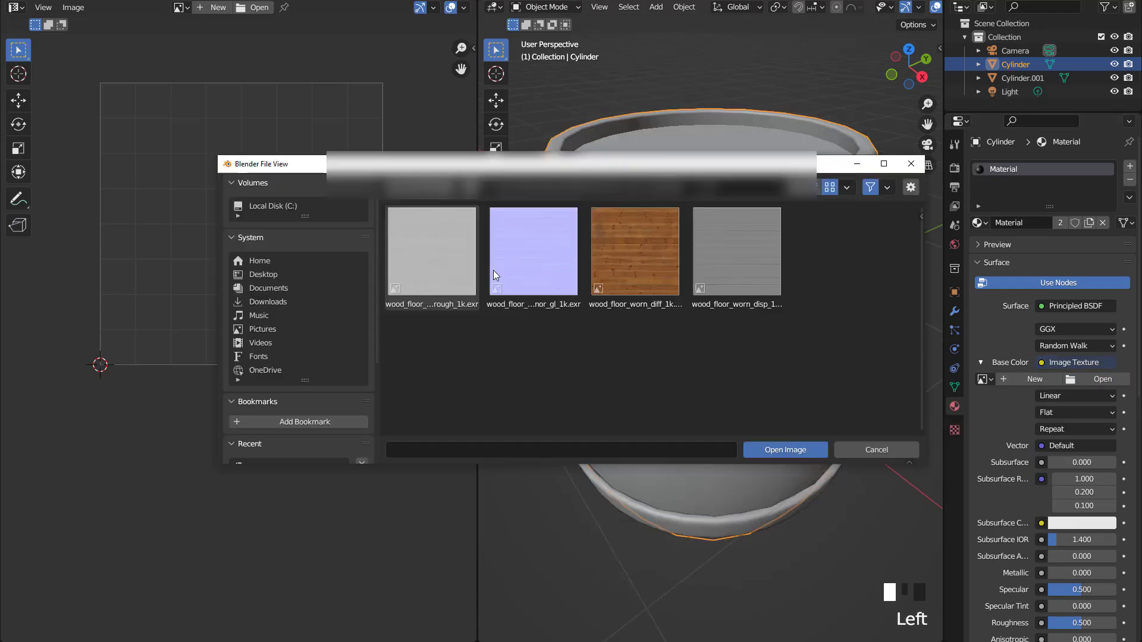
pyautogui.click(626, 260)
pyautogui.click(785, 450)
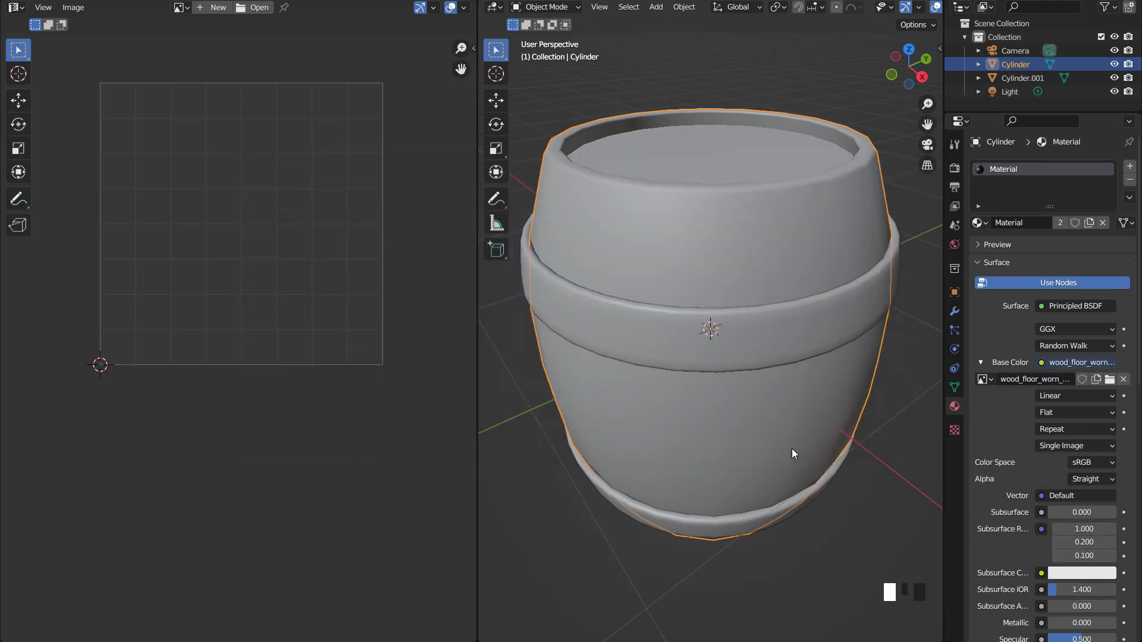
# Set the solid viewport shading to Flat lighting with Texture color.
pyautogui.scroll(-4, 937, 10)
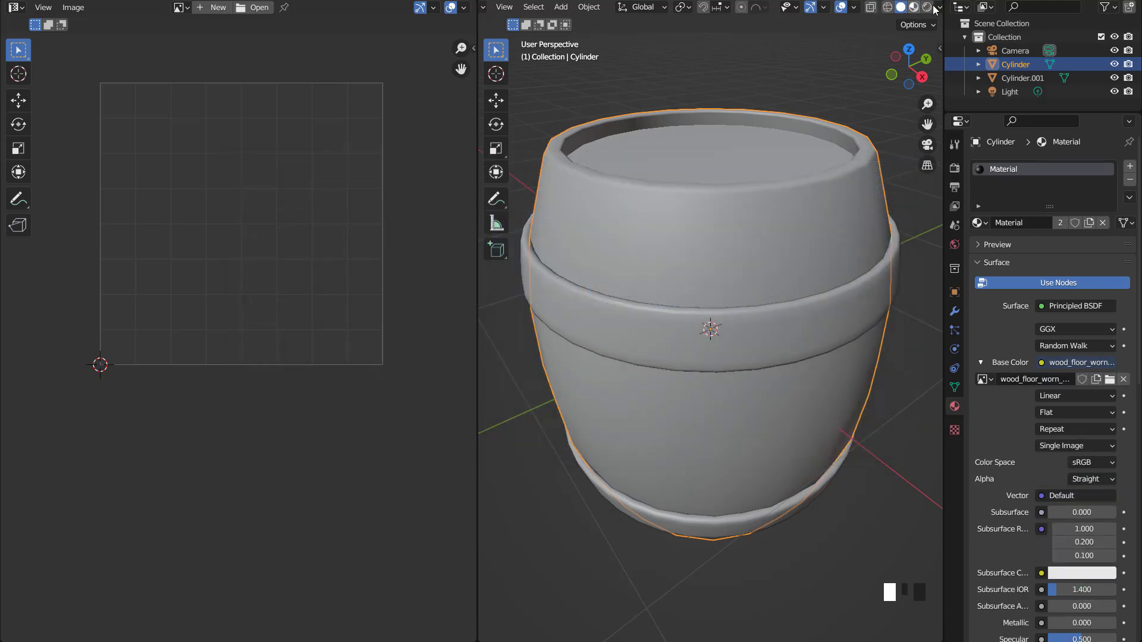
pyautogui.click(938, 11)
pyautogui.scroll(-1, 897, 14)
pyautogui.click(931, 7)
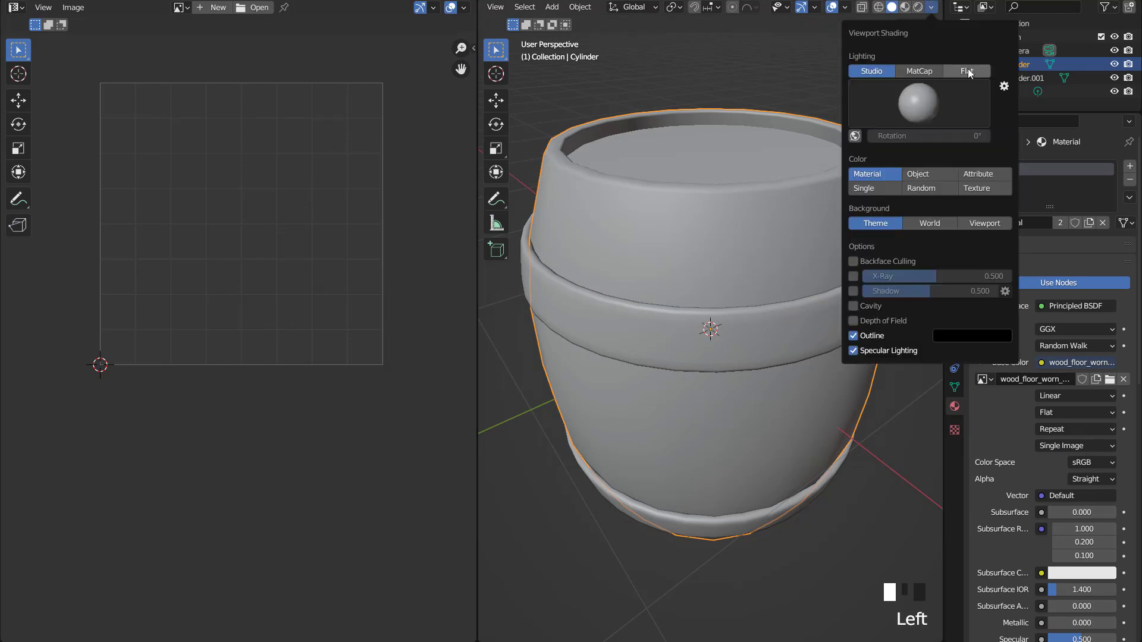
pyautogui.click(970, 71)
pyautogui.click(984, 127)
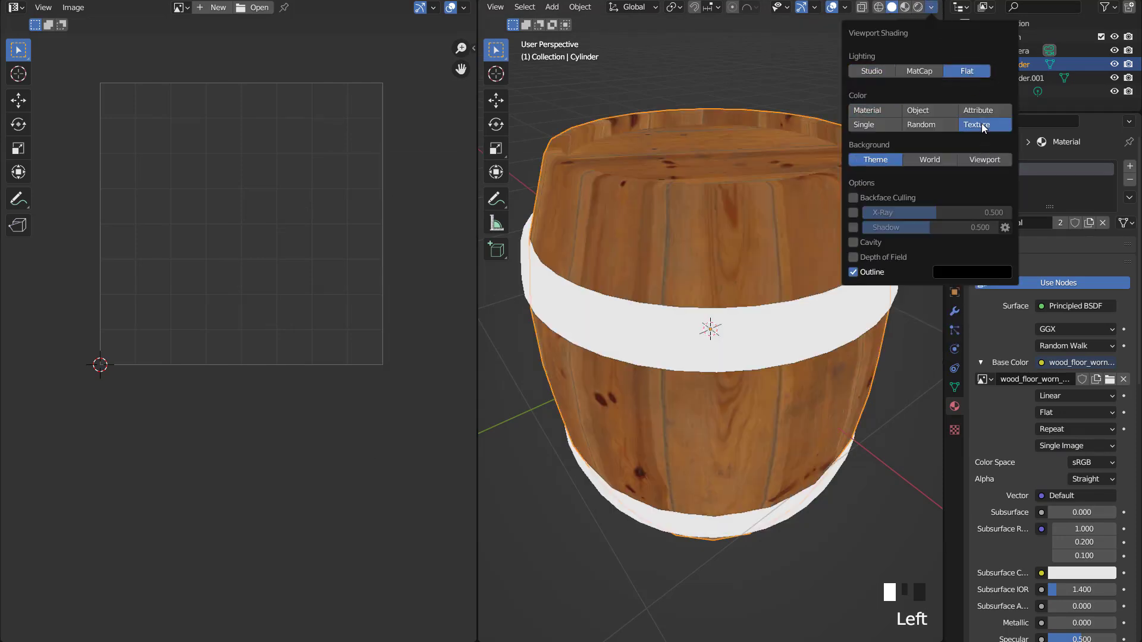
# Examine how the wood texture runs along the barrel's walls and lid, from the front and from above.
pyautogui.scroll(-2, 662, 237)
pyautogui.press('KP_1')
pyautogui.press("'")
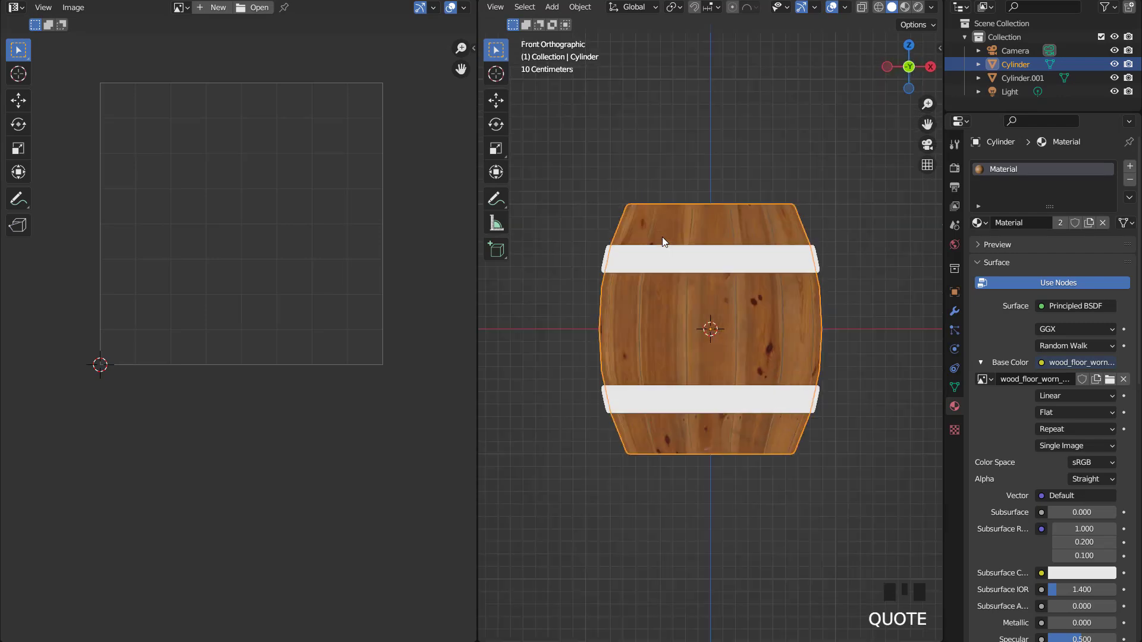
pyautogui.scroll(2, 735, 241)
pyautogui.press('Tab')
pyautogui.scroll(-2, 737, 239)
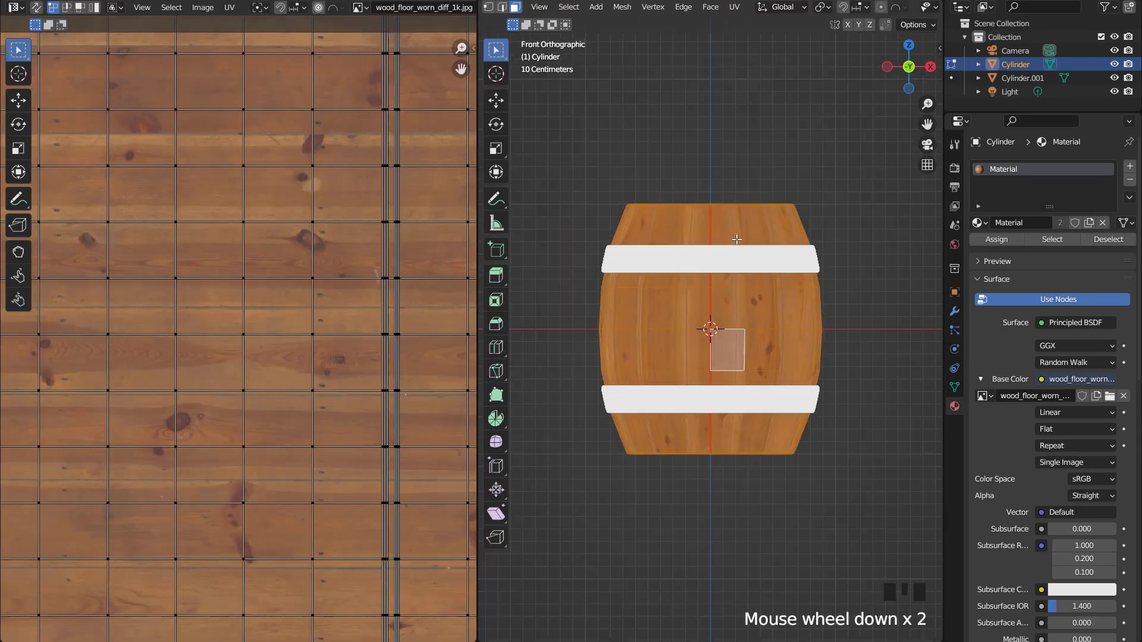
pyautogui.moveTo(737, 240)
pyautogui.mouseDown(button='middle')
pyautogui.moveTo(722, 263)
pyautogui.moveTo(759, 235)
pyautogui.moveTo(740, 227)
pyautogui.mouseUp(button='middle')
pyautogui.press('Tab')
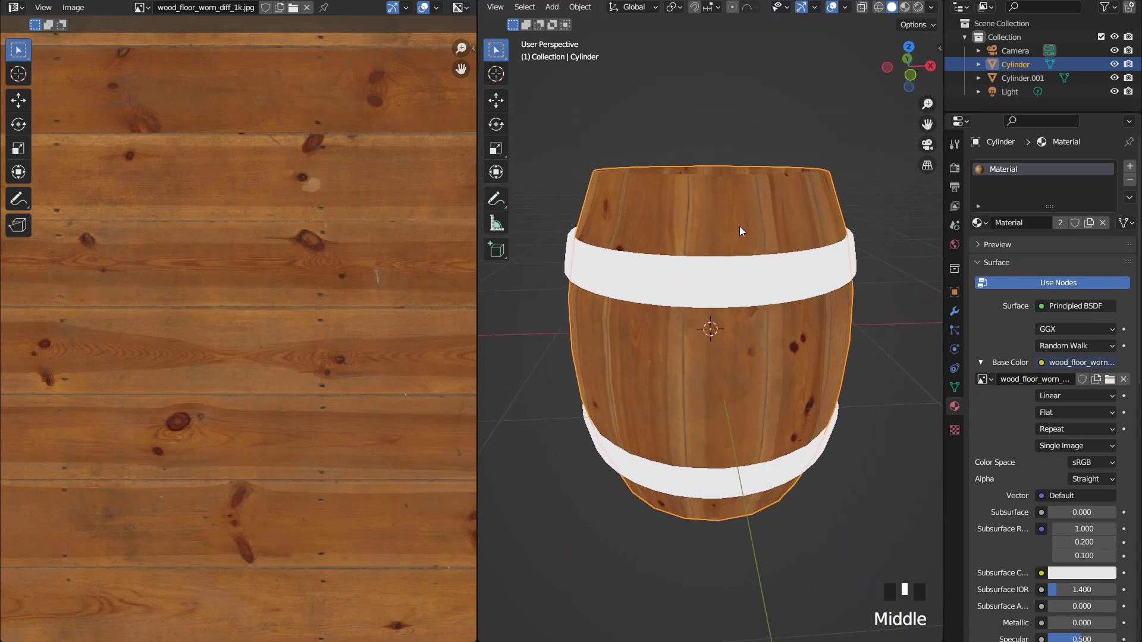
pyautogui.press('KP_1')
pyautogui.scroll(-2, 740, 226)
pyautogui.moveTo(740, 228); pyautogui.dragTo(732, 292, button='middle')
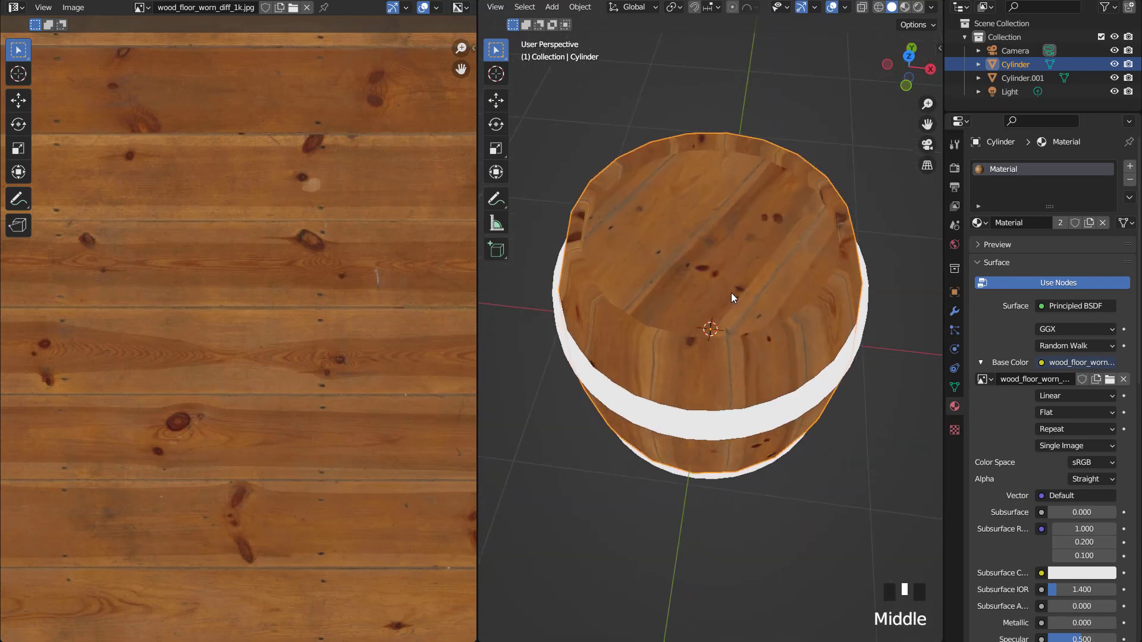
# In Edit Mode, select both circular lid UV islands and move them up over the right part of the wall island.
pyautogui.press('Tab')
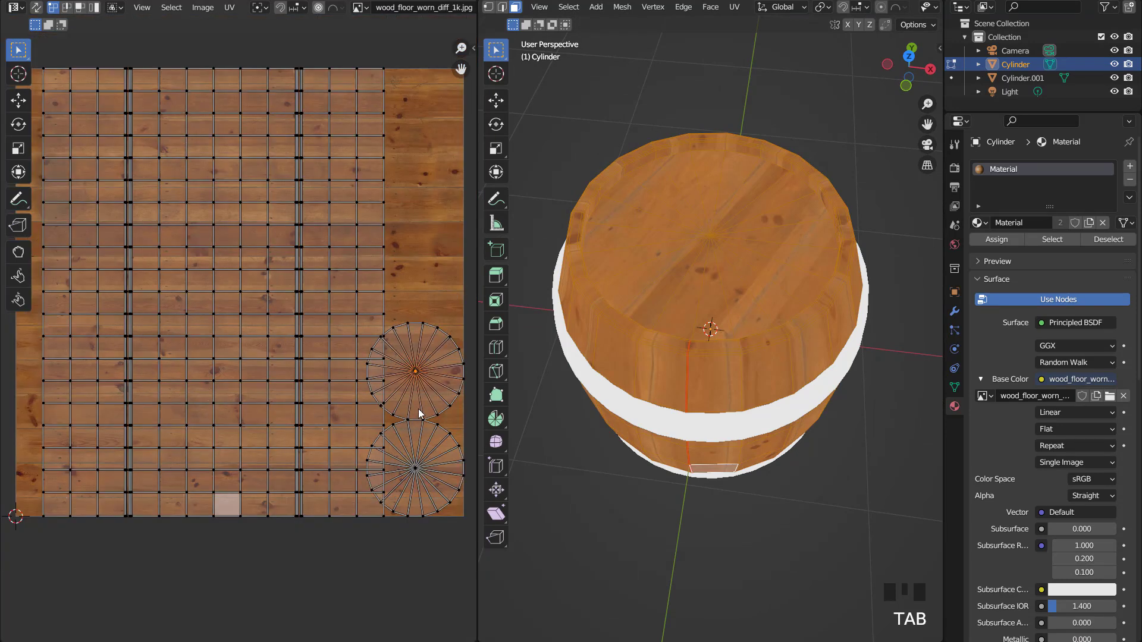
pyautogui.keyDown('shift'); pyautogui.click(432, 436); pyautogui.keyUp('shift')
pyautogui.press('l')
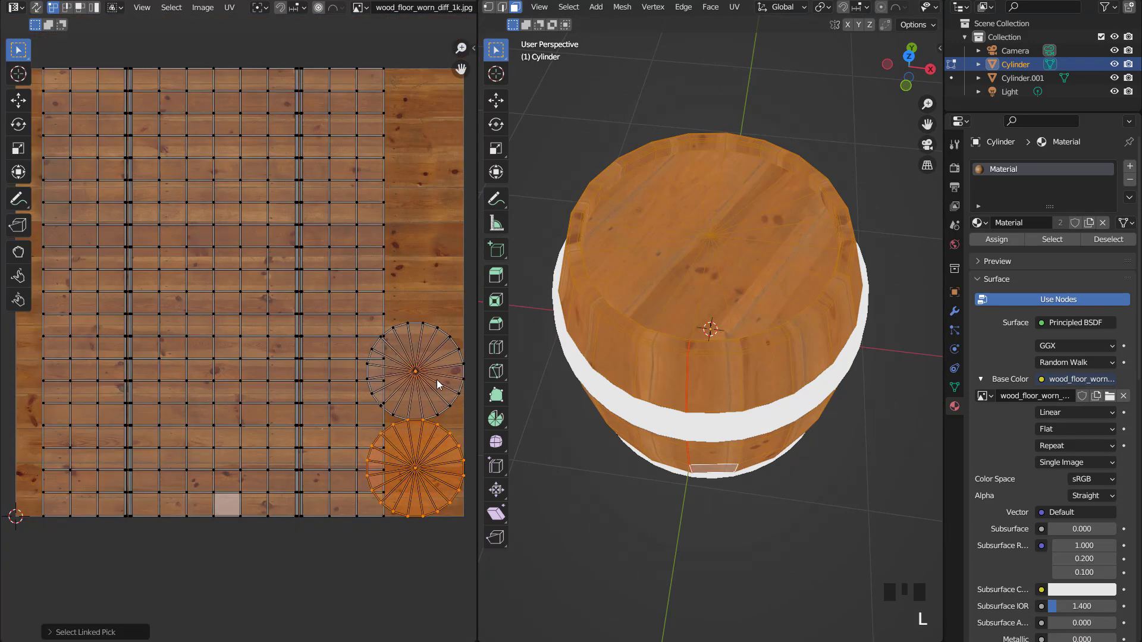
pyautogui.keyDown('shift'); pyautogui.click(449, 338); pyautogui.keyUp('shift')
pyautogui.press('l')
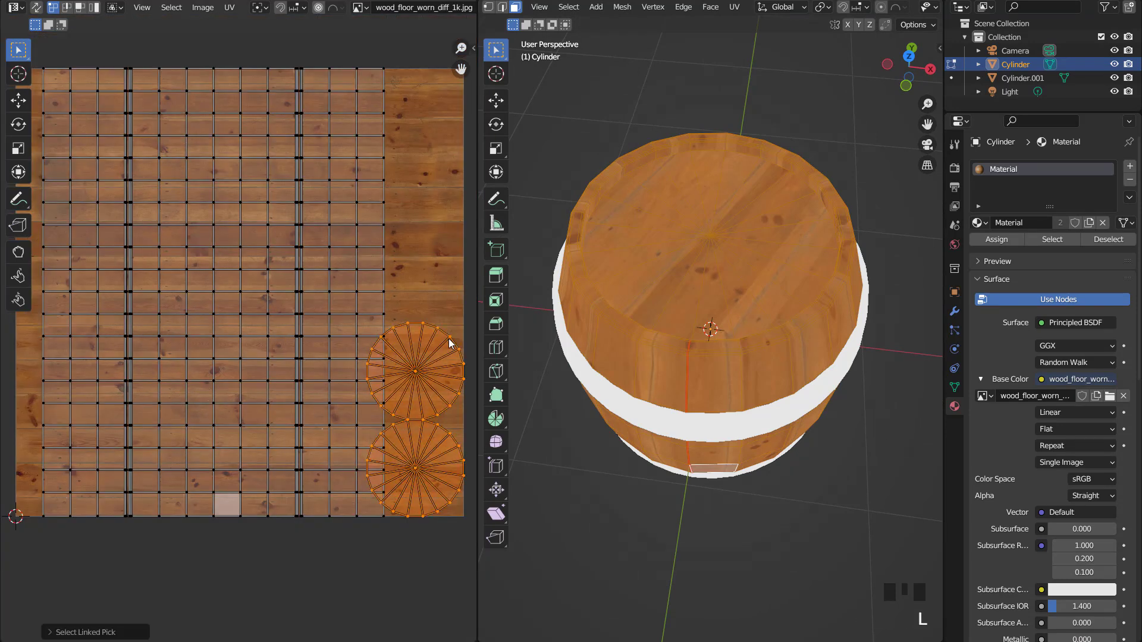
pyautogui.press('g')
pyautogui.click(318, 223)
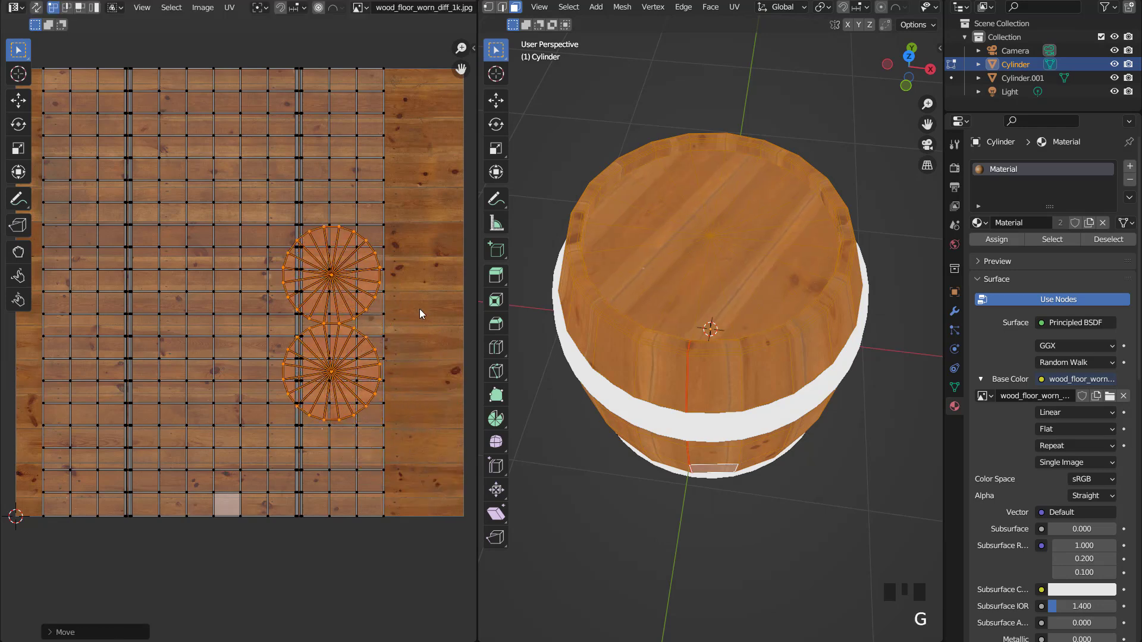
# Scale both lid UV islands up to about 1.8 times and move them toward the middle of the wood texture.
pyautogui.press('s')
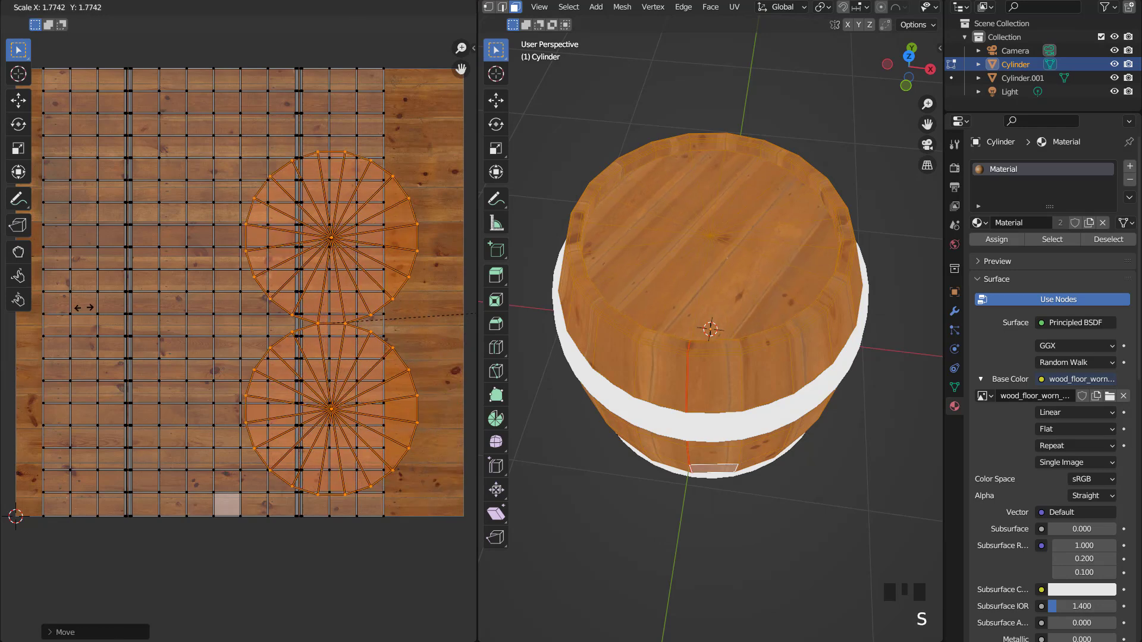
pyautogui.click(90, 304)
pyautogui.scroll(-1, 232, 299)
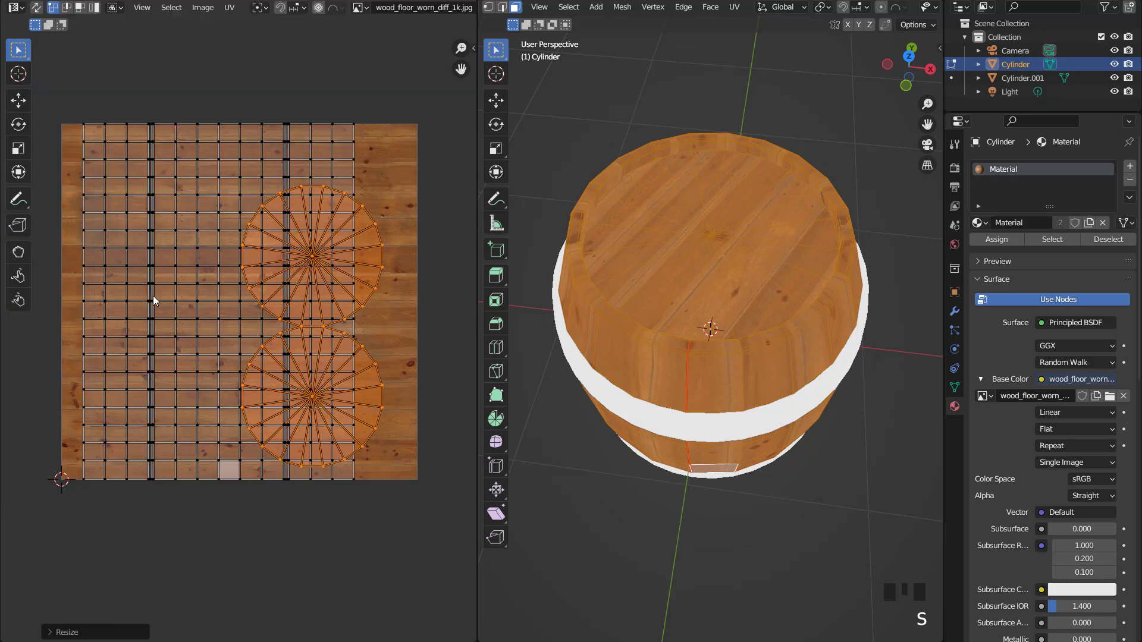
pyautogui.press('g')
pyautogui.click(169, 293)
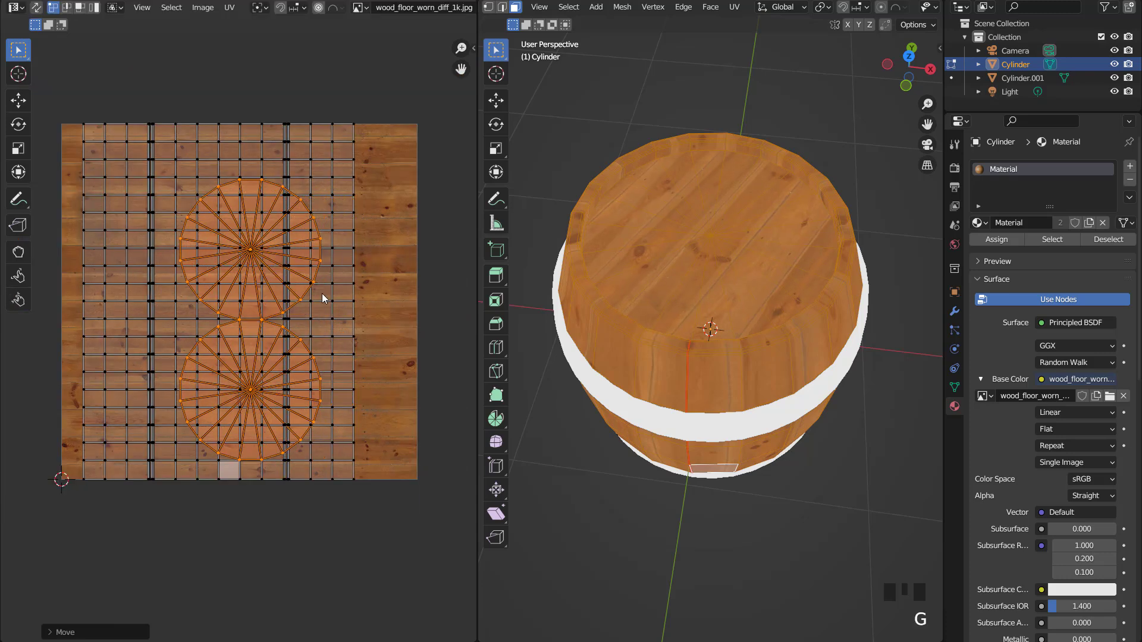
# Rotate both lid UV islands so the lid planks run roughly along the Y axis, and return to Object Mode.
pyautogui.press('KP_7')
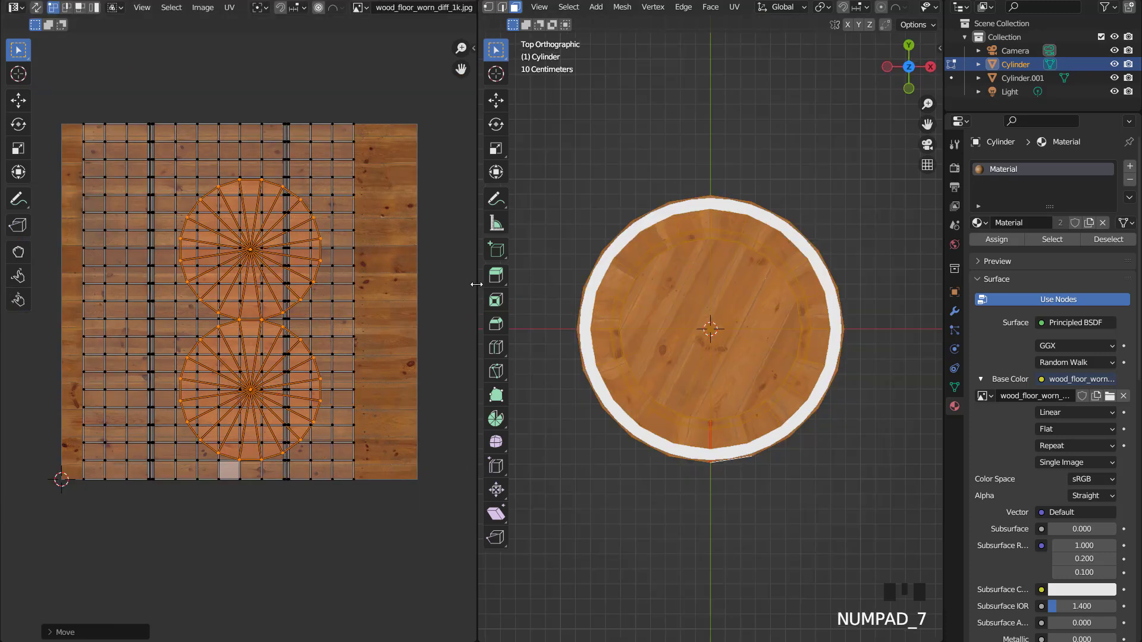
pyautogui.press('r')
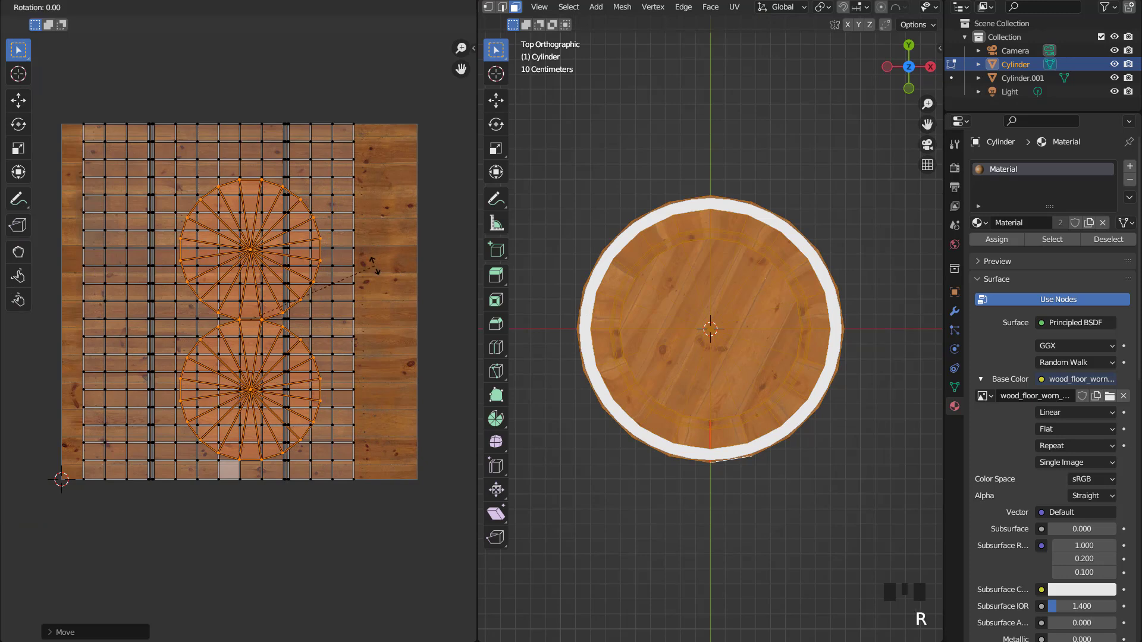
pyautogui.click(375, 333)
pyautogui.scroll(-2, 659, 277)
pyautogui.moveTo(727, 305); pyautogui.dragTo(712, 221, button='middle')
pyautogui.scroll(2, 712, 221)
pyautogui.press('Tab')
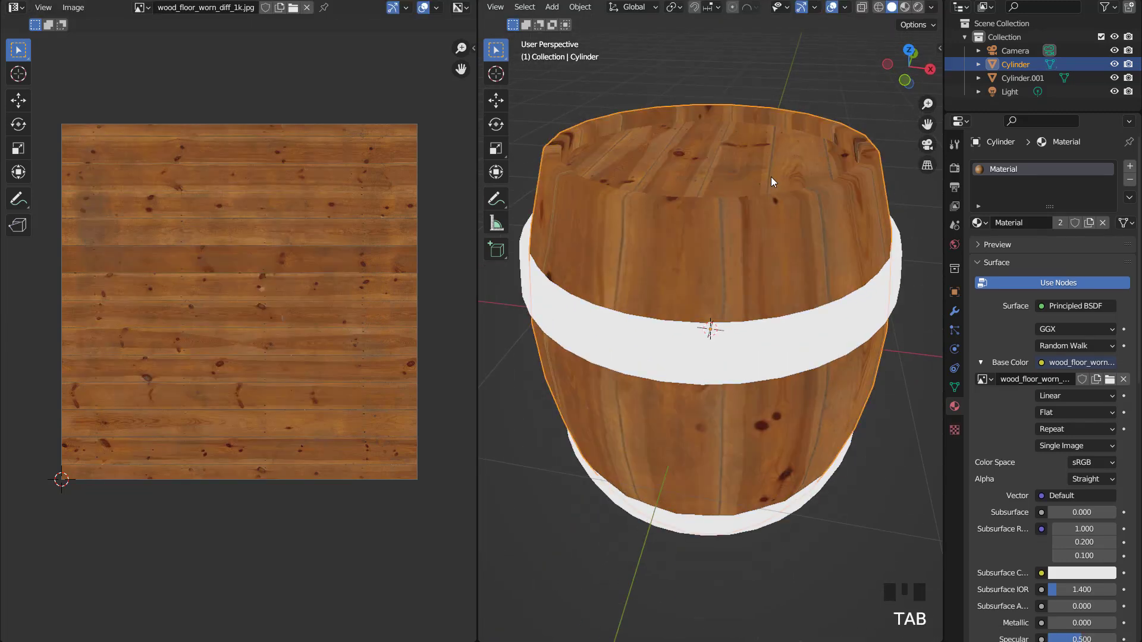
# Inspect the textured barrel with the viewport overlays temporarily hidden, and show the overlays again.
pyautogui.click(832, 7)
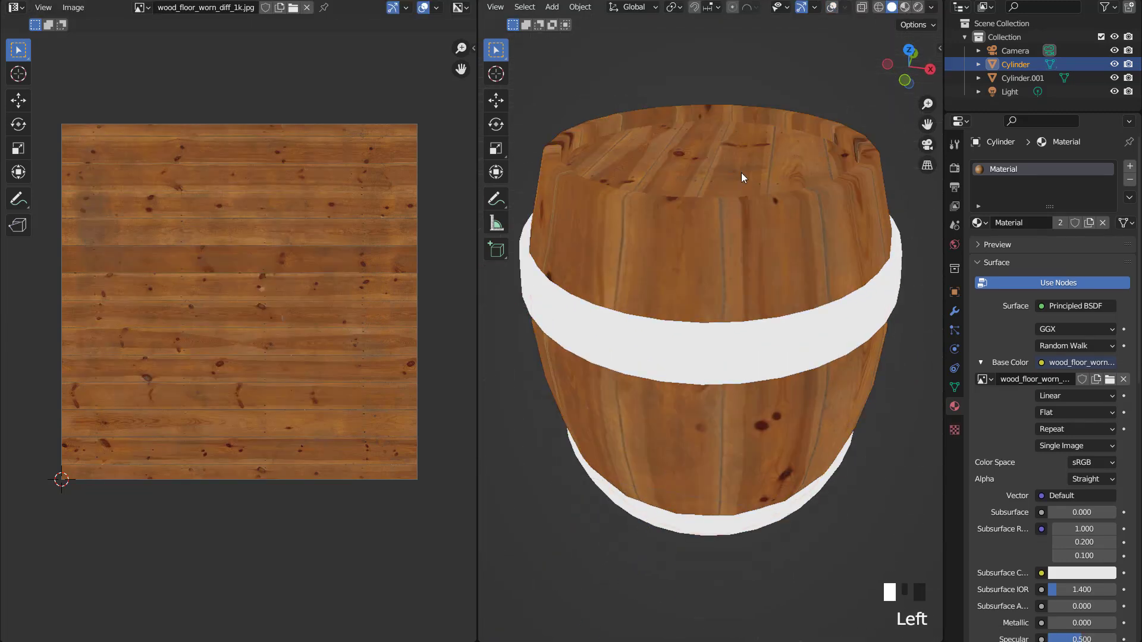
pyautogui.scroll(-2, 738, 258)
pyautogui.moveTo(738, 258); pyautogui.dragTo(622, 234, button='middle')
pyautogui.click(832, 7)
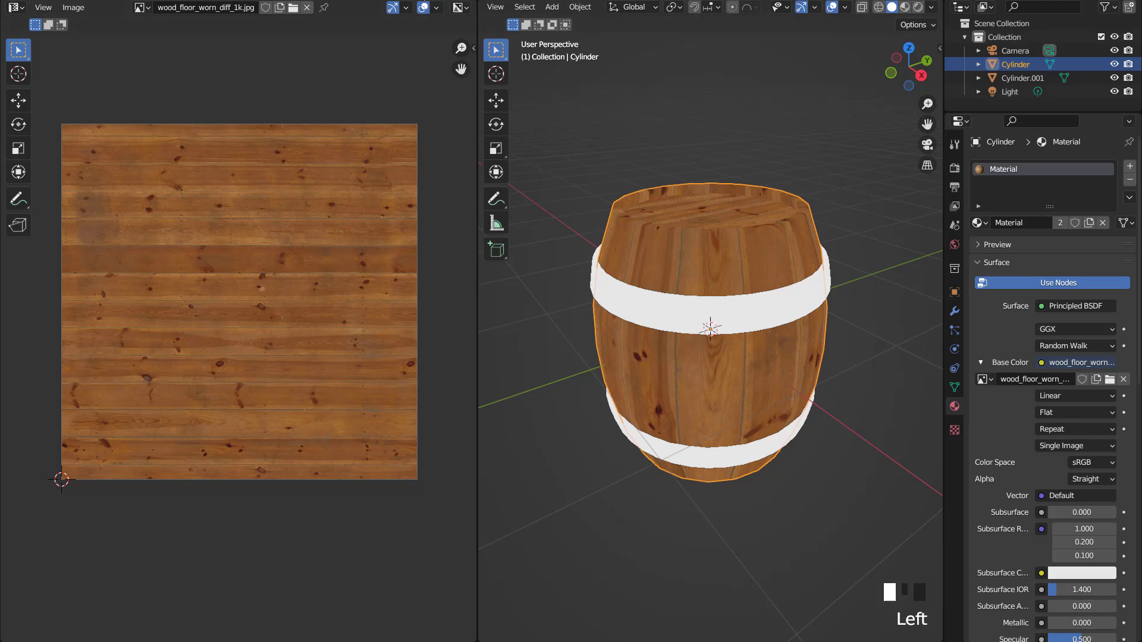
# Switch to the Shading workspace and close the file browser and image editor areas by joining them into their neighbours.
pyautogui.click(424, 0)
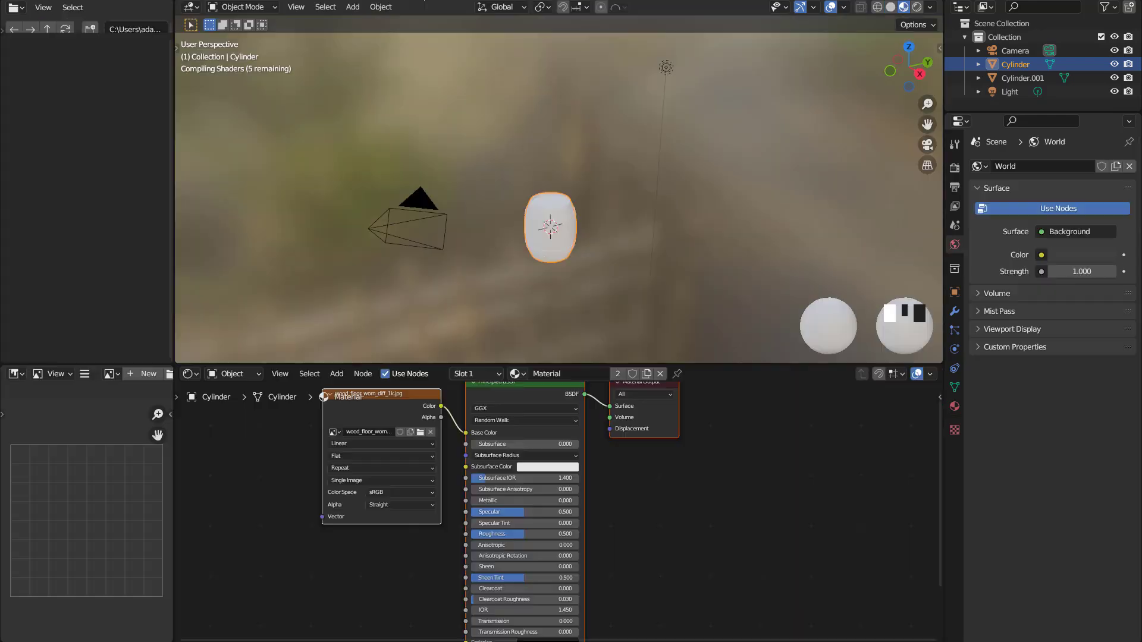
pyautogui.rightClick(174, 113)
pyautogui.click(173, 112)
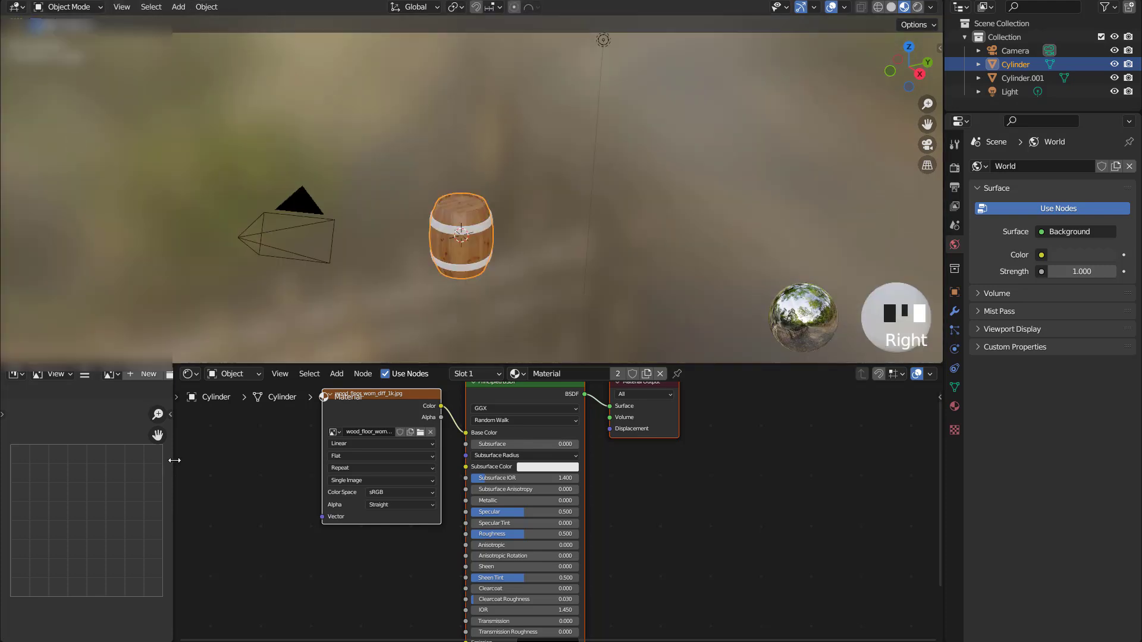
pyautogui.rightClick(173, 460)
pyautogui.click(174, 459)
pyautogui.click(137, 458)
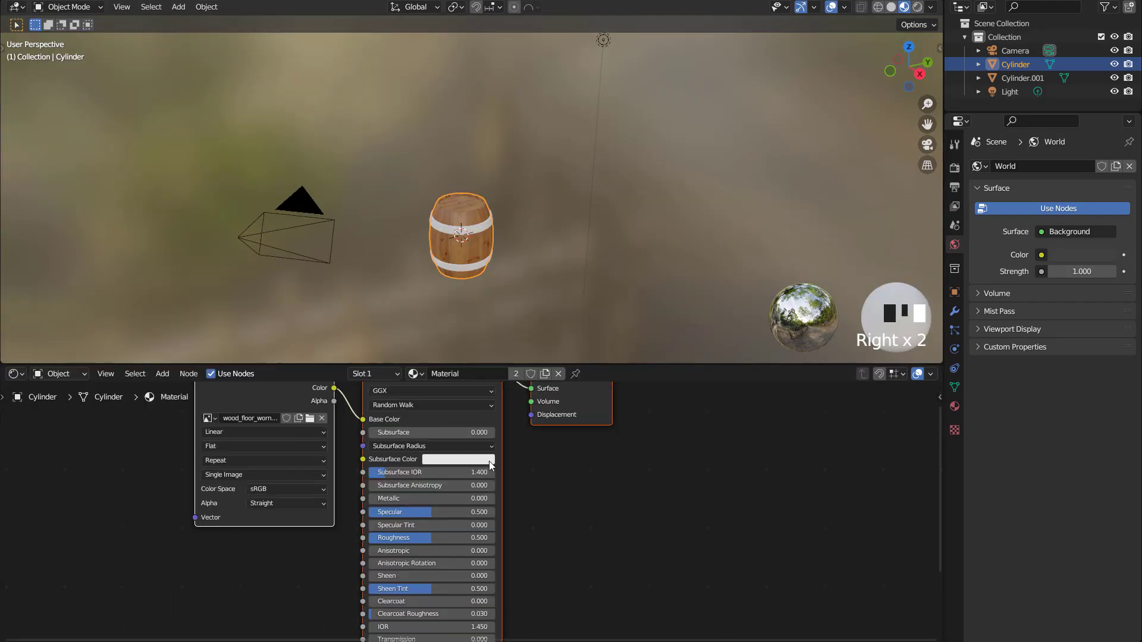
# Frame the shader nodes and the barrel up close, and enlarge the shader editor area upward.
pyautogui.press('Home')
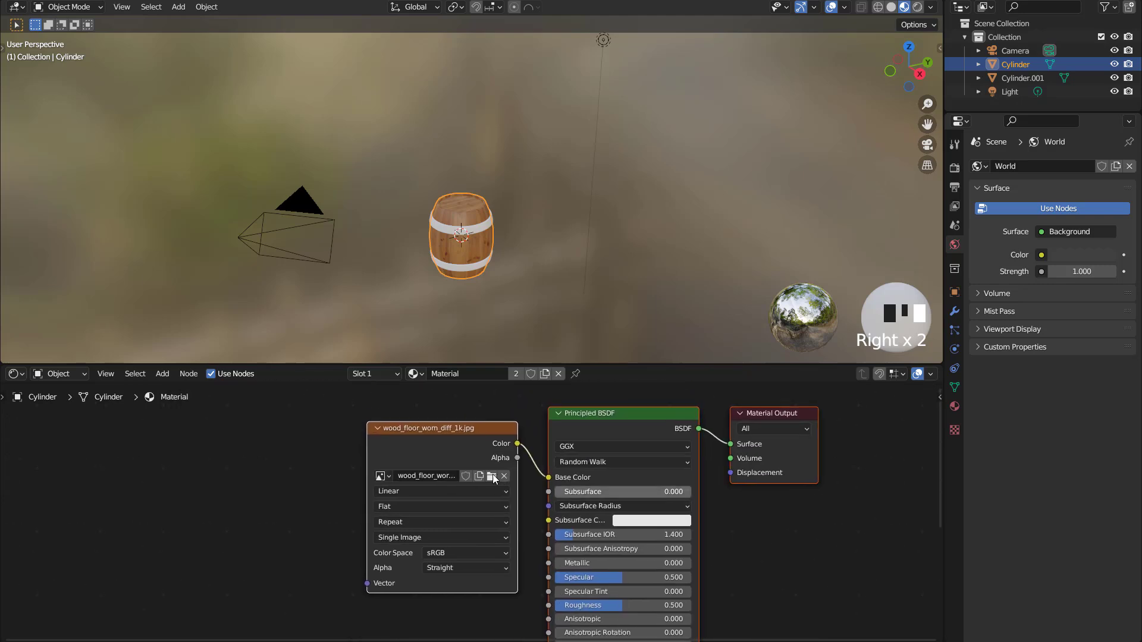
pyautogui.click(421, 443)
pyautogui.scroll(4, 484, 247)
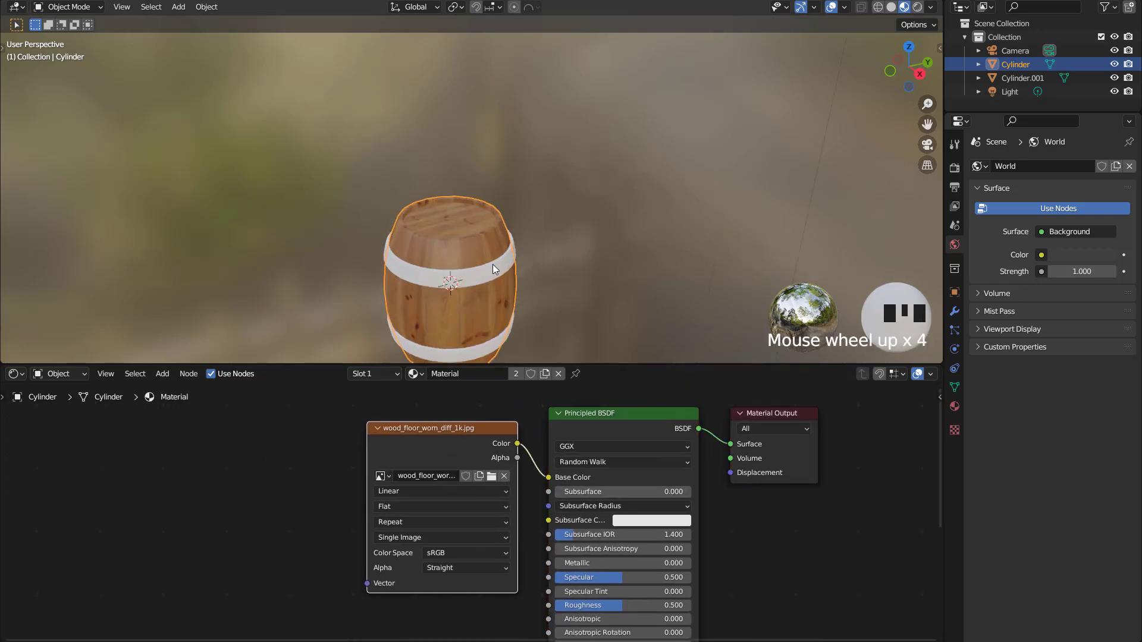
pyautogui.keyDown('shift'); pyautogui.moveTo(514, 238); pyautogui.dragTo(527, 160, button='middle'); pyautogui.keyUp('shift')
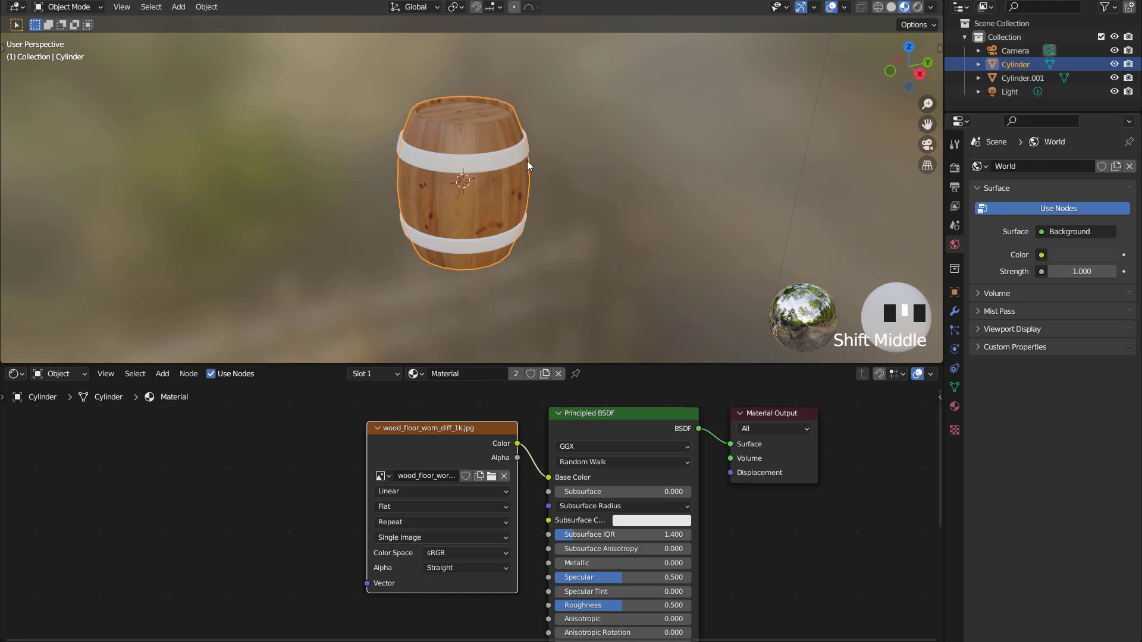
pyautogui.scroll(2, 530, 159)
pyautogui.moveTo(484, 364); pyautogui.dragTo(530, 260)
pyautogui.keyDown('shift'); pyautogui.moveTo(538, 144); pyautogui.dragTo(602, 134, button='middle'); pyautogui.keyUp('shift')
pyautogui.scroll(4, 557, 159)
# Move the wood_floor_worn_diff_1k.jpg node farther left of the Principled BSDF, set Roughness to 0.496 and select the texture node.
pyautogui.moveTo(448, 396); pyautogui.dragTo(308, 359)
pyautogui.moveTo(617, 552)
pyautogui.mouseDown()
pyautogui.moveTo(597, 552)
pyautogui.moveTo(615, 552)
pyautogui.mouseUp()
pyautogui.scroll(-1, 393, 455)
pyautogui.moveTo(433, 470); pyautogui.dragTo(476, 428, button='middle')
pyautogui.click(386, 330)
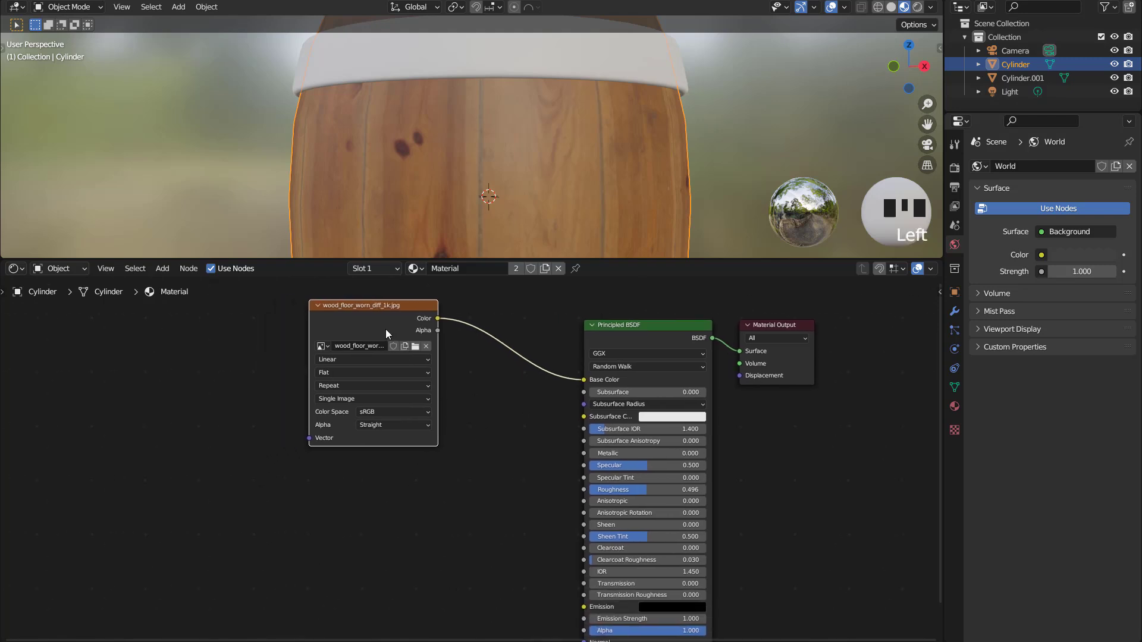
# Duplicate the wood_floor_worn_diff_1k.jpg texture node, place the copy below and left of the original, and unlink its image.
pyautogui.hotkey('shift', 'd')
pyautogui.click(205, 484)
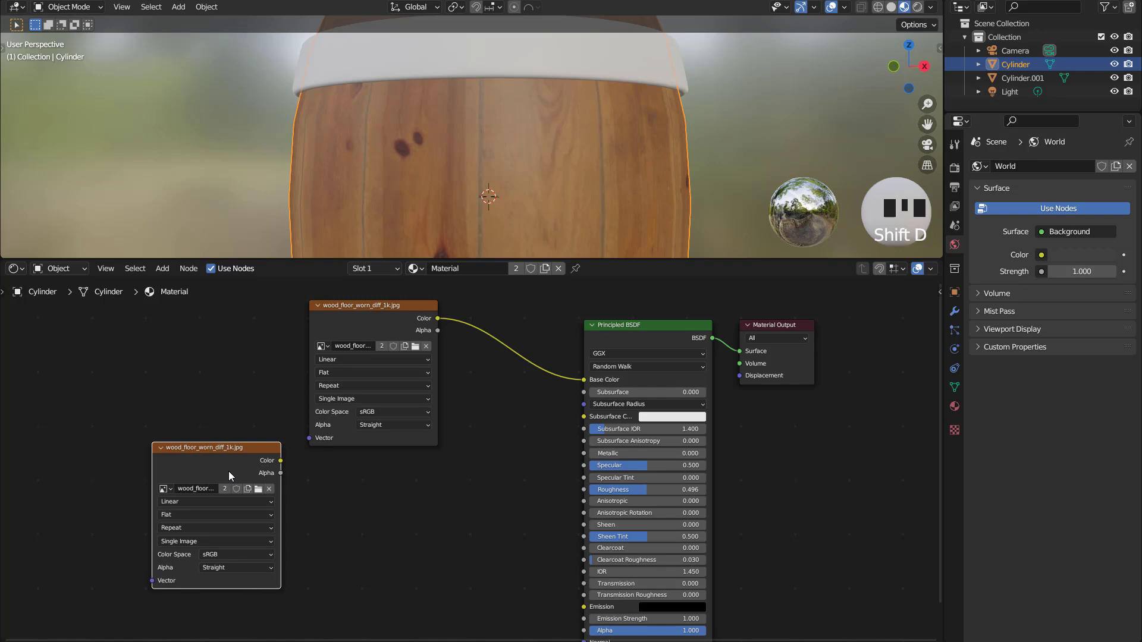
pyautogui.click(269, 489)
# Add a Normal Map node beside the empty Image Texture node and connect the texture's Color output to its Color input.
pyautogui.click(163, 268)
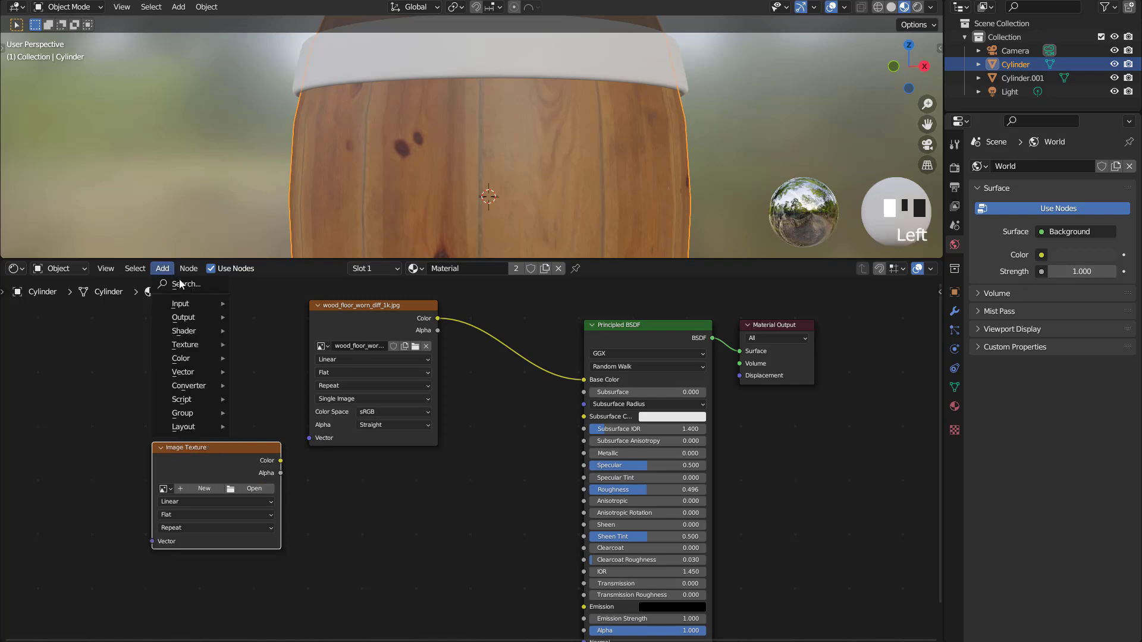
pyautogui.click(179, 279)
pyautogui.write('NOR')
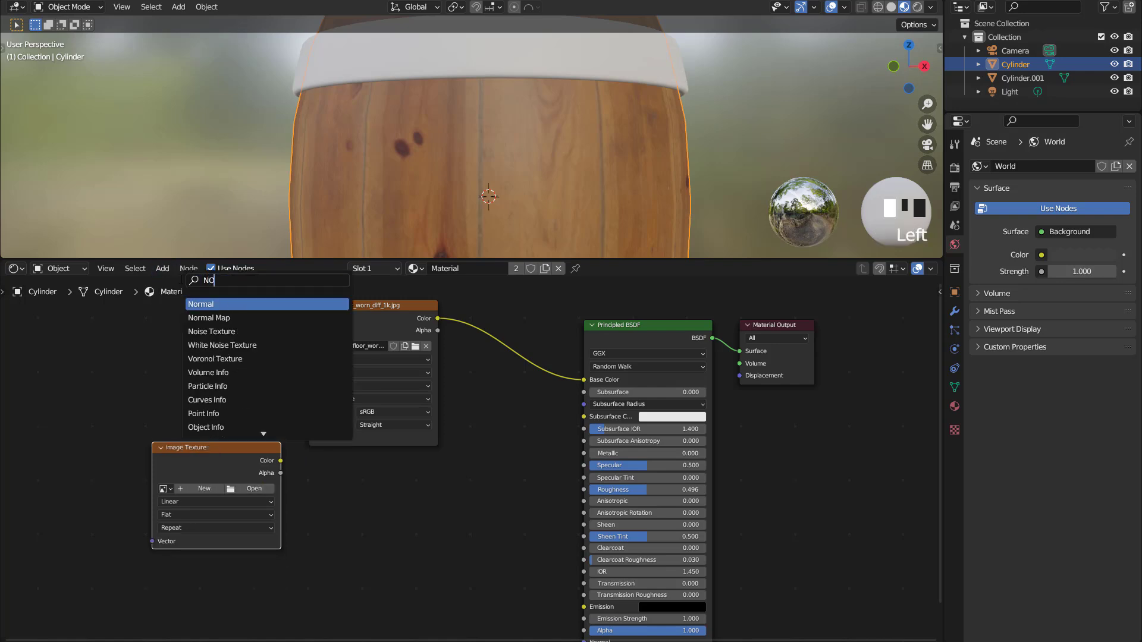
pyautogui.click(199, 318)
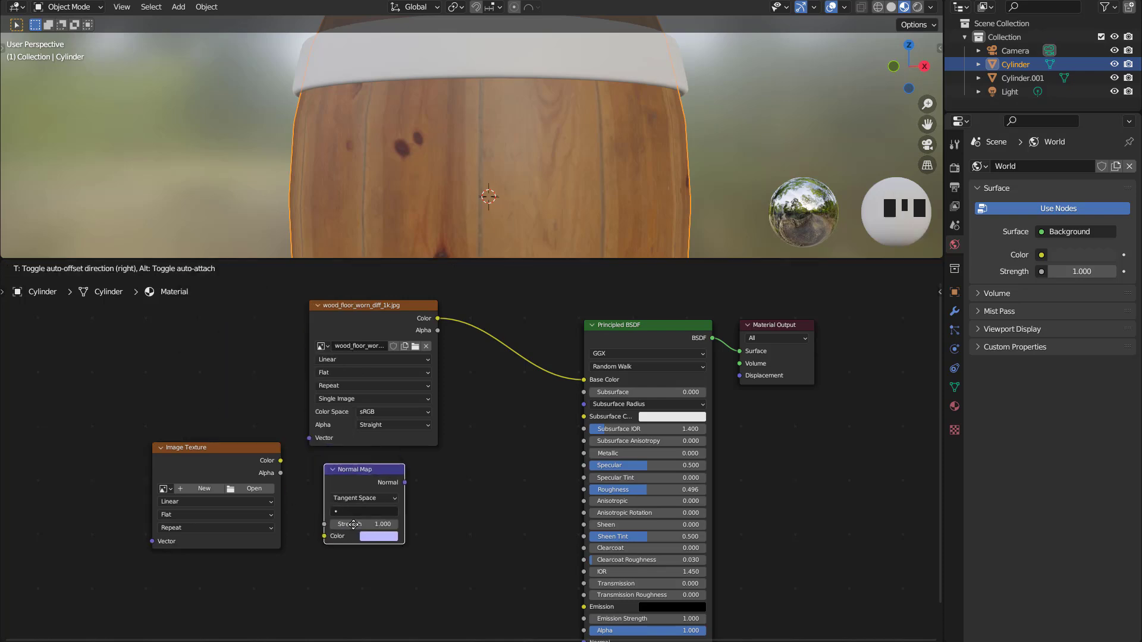
pyautogui.click(348, 520)
pyautogui.moveTo(280, 461); pyautogui.dragTo(333, 558)
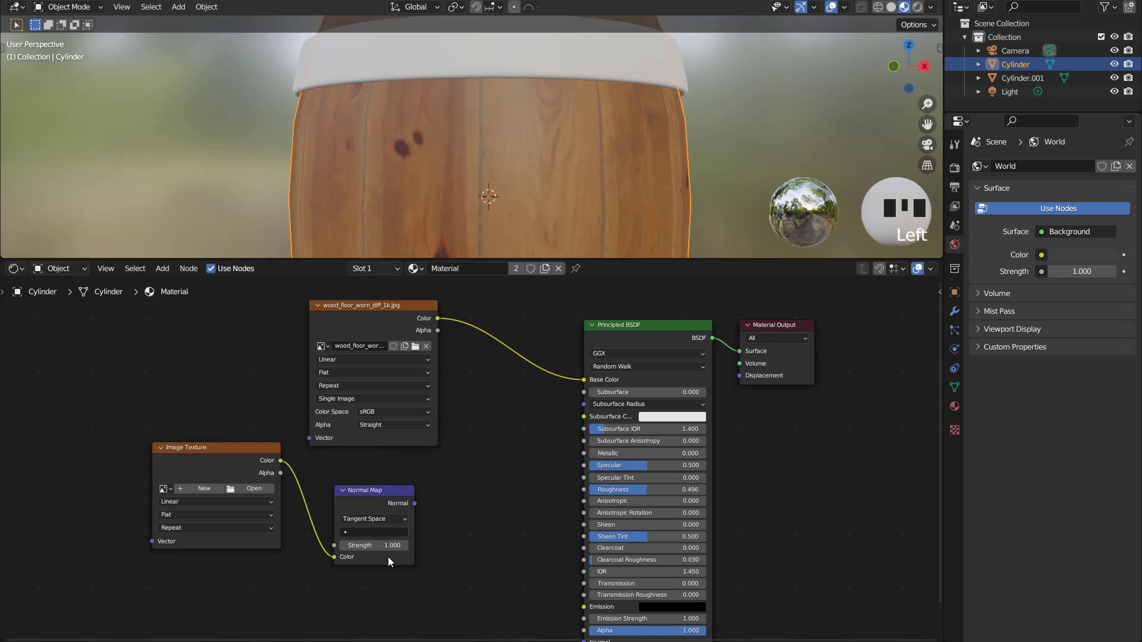
# Load wood_floor_worn_nor_gl_1k.exr into the empty Image Texture node.
pyautogui.click(250, 488)
pyautogui.click(533, 255)
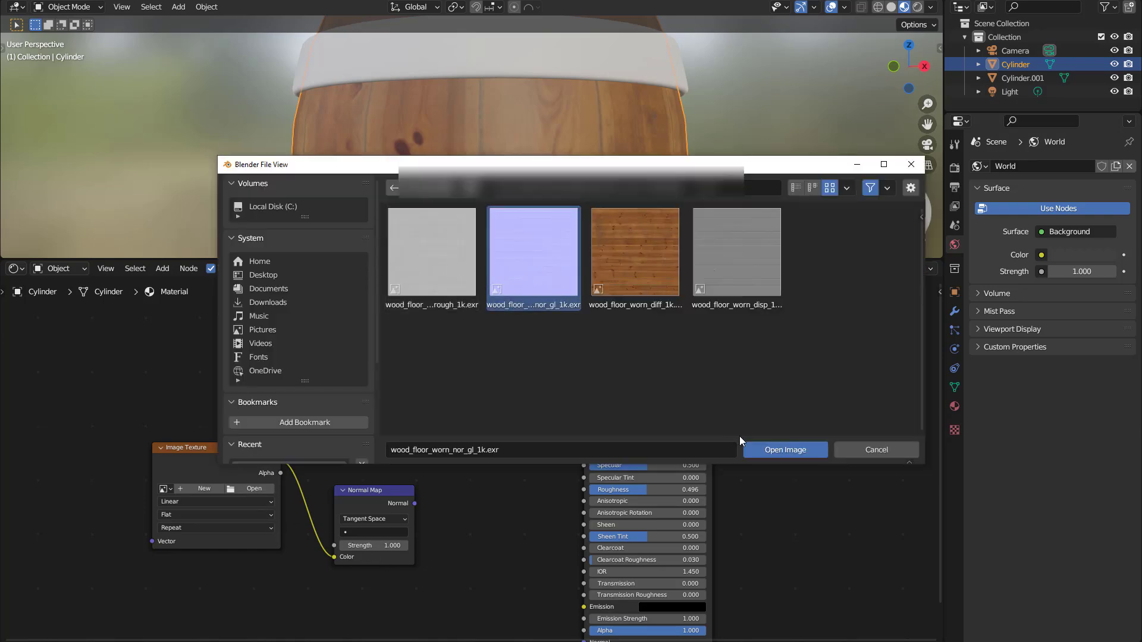
pyautogui.click(775, 450)
# Move the Principled BSDF node up and connect the Normal Map's Normal output to its Normal input.
pyautogui.click(419, 501)
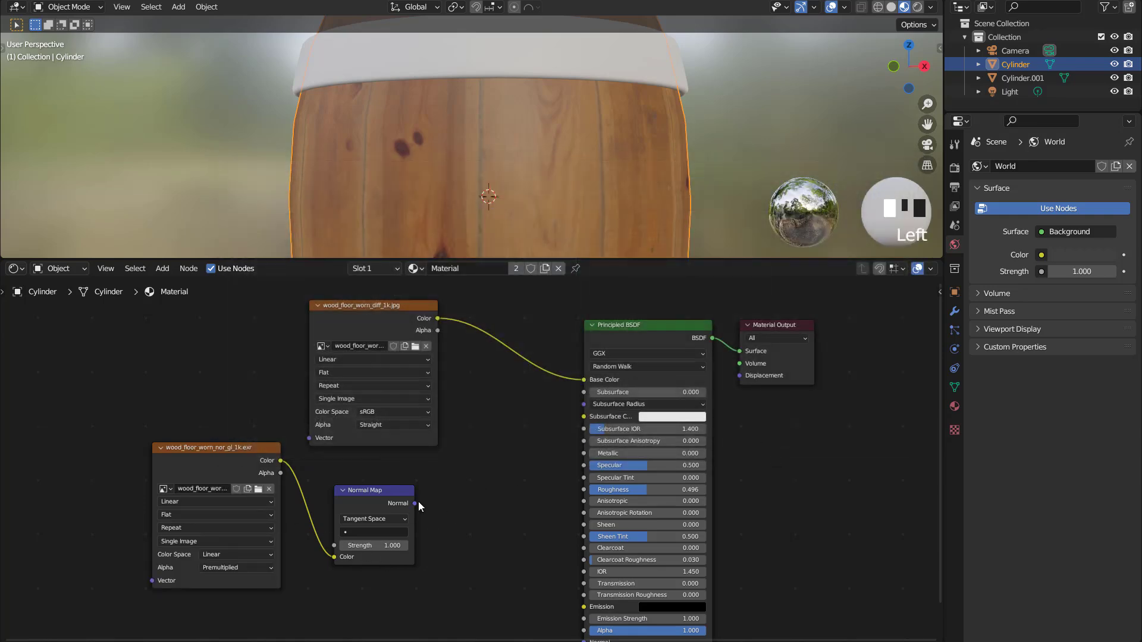
pyautogui.scroll(-1, 660, 507)
pyautogui.moveTo(725, 490); pyautogui.dragTo(736, 441, button='middle')
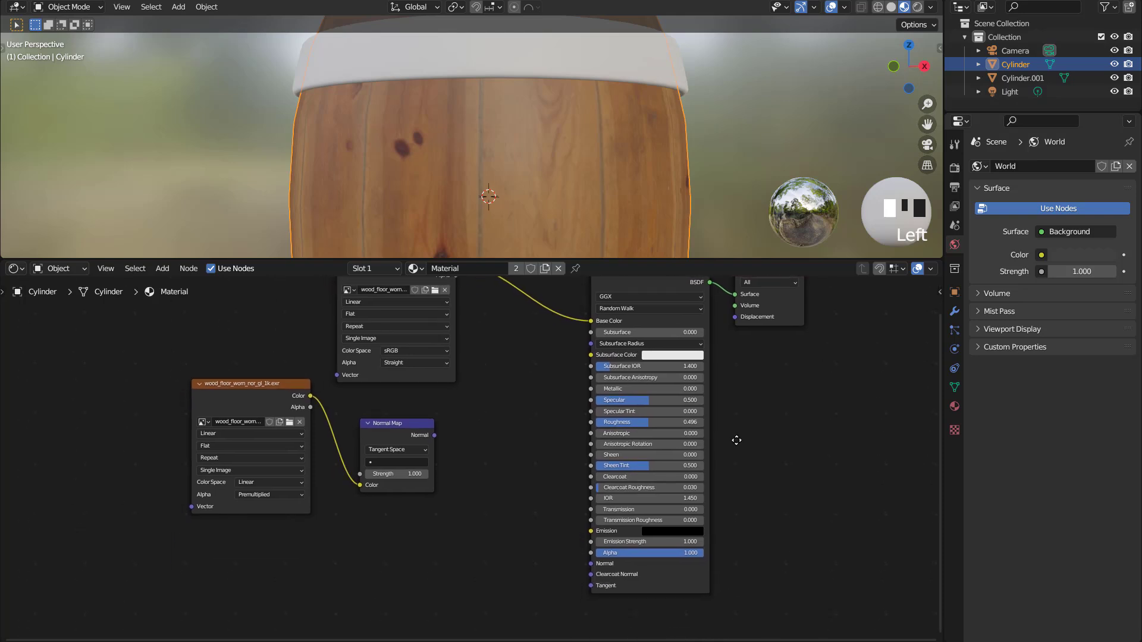
pyautogui.moveTo(698, 565); pyautogui.dragTo(702, 511)
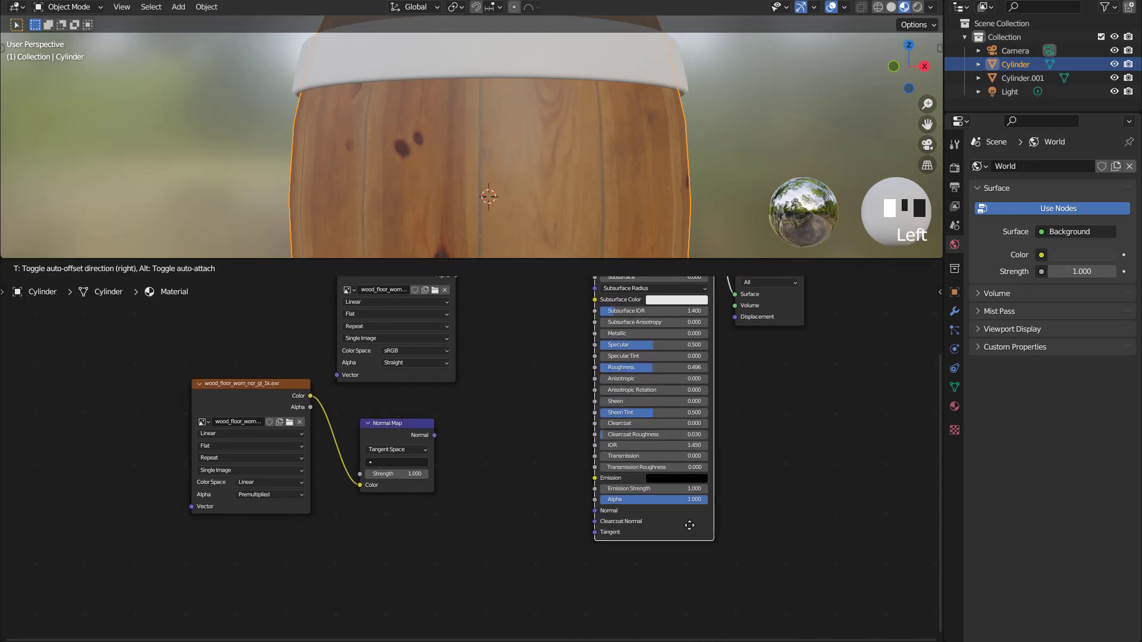
pyautogui.moveTo(436, 438); pyautogui.dragTo(594, 510)
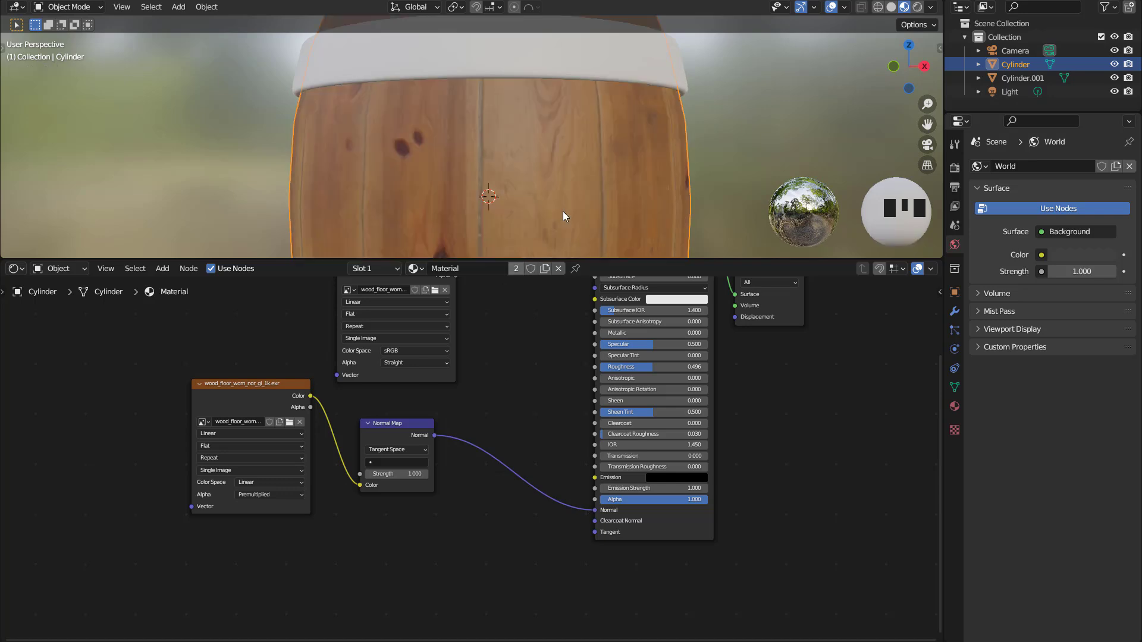
# Set the color space of the wood_floor_worn_nor_gl_1k.exr texture node to Non-Color.
pyautogui.moveTo(551, 162); pyautogui.dragTo(598, 190, button='middle')
pyautogui.scroll(3, 581, 184)
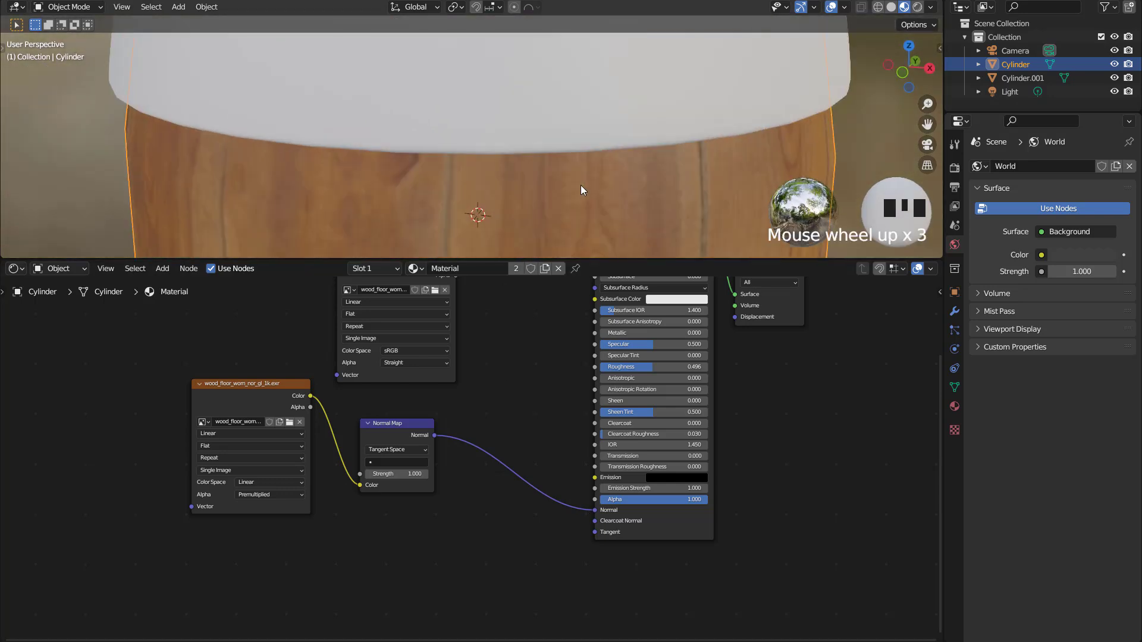
pyautogui.scroll(3, 272, 430)
pyautogui.moveTo(286, 384); pyautogui.dragTo(449, 436, button='middle')
pyautogui.click(345, 546)
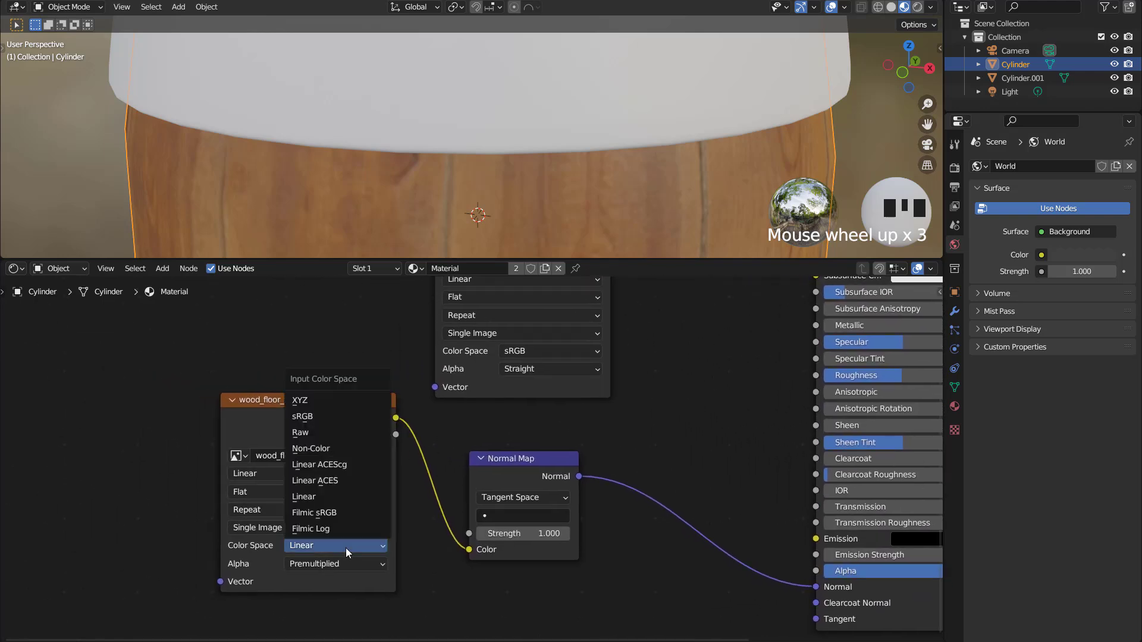
pyautogui.click(319, 450)
# Set the Normal Map node's Strength to 1.500 and check the effect on the barrel's wood.
pyautogui.moveTo(657, 427); pyautogui.dragTo(647, 425, button='middle')
pyautogui.click(556, 535)
pyautogui.click(557, 535)
pyautogui.click(556, 534)
pyautogui.click(556, 535)
pyautogui.click(556, 535)
pyautogui.scroll(-3, 625, 208)
pyautogui.moveTo(625, 208); pyautogui.dragTo(783, 345, button='middle')
pyautogui.scroll(3, 557, 130)
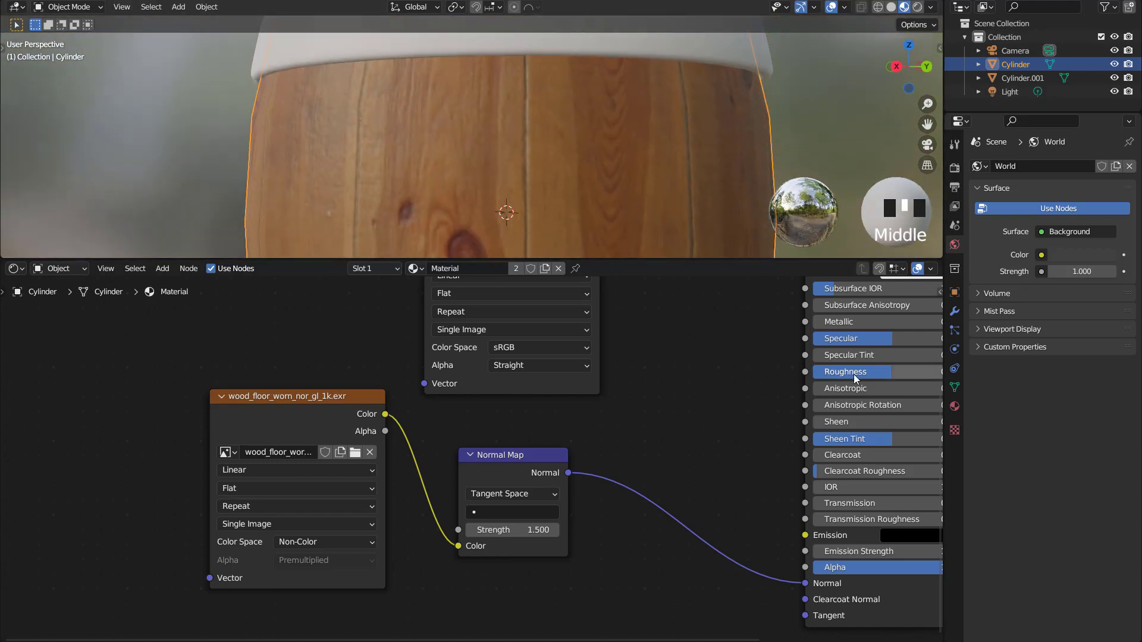
# Raise the wood material's Roughness slightly and check the whole barrel.
pyautogui.moveTo(887, 375); pyautogui.dragTo(899, 375)
pyautogui.scroll(-3, 669, 191)
pyautogui.moveTo(669, 192); pyautogui.dragTo(345, 134, button='middle')
pyautogui.scroll(2, 544, 135)
# Select the barrel's hoop bands and create a new material for them.
pyautogui.click(534, 124)
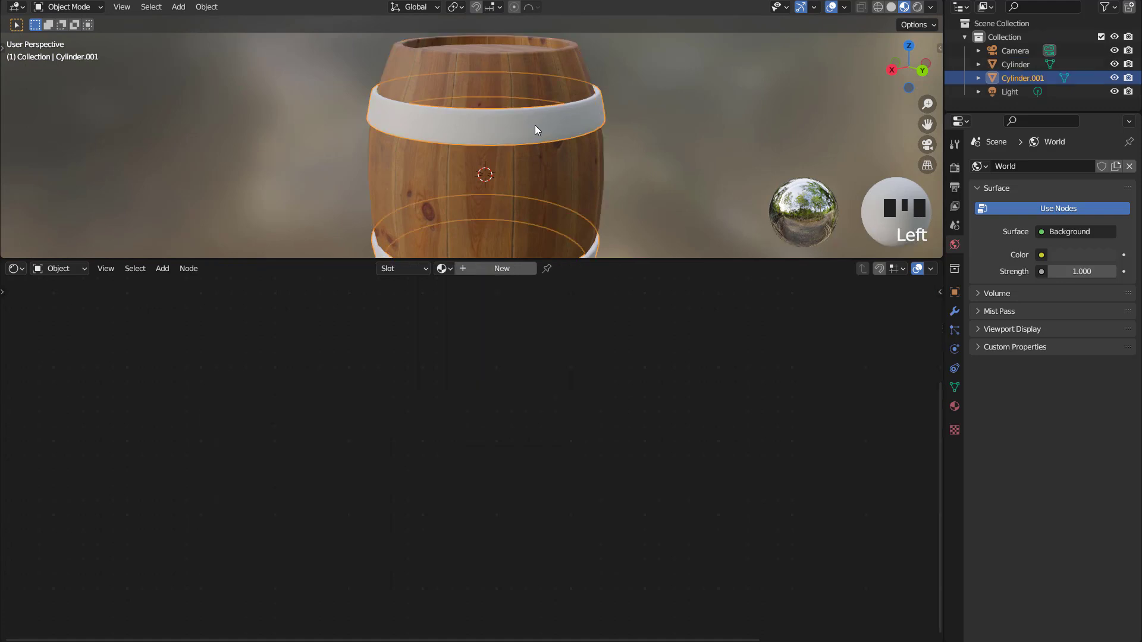
pyautogui.click(955, 406)
pyautogui.click(1064, 230)
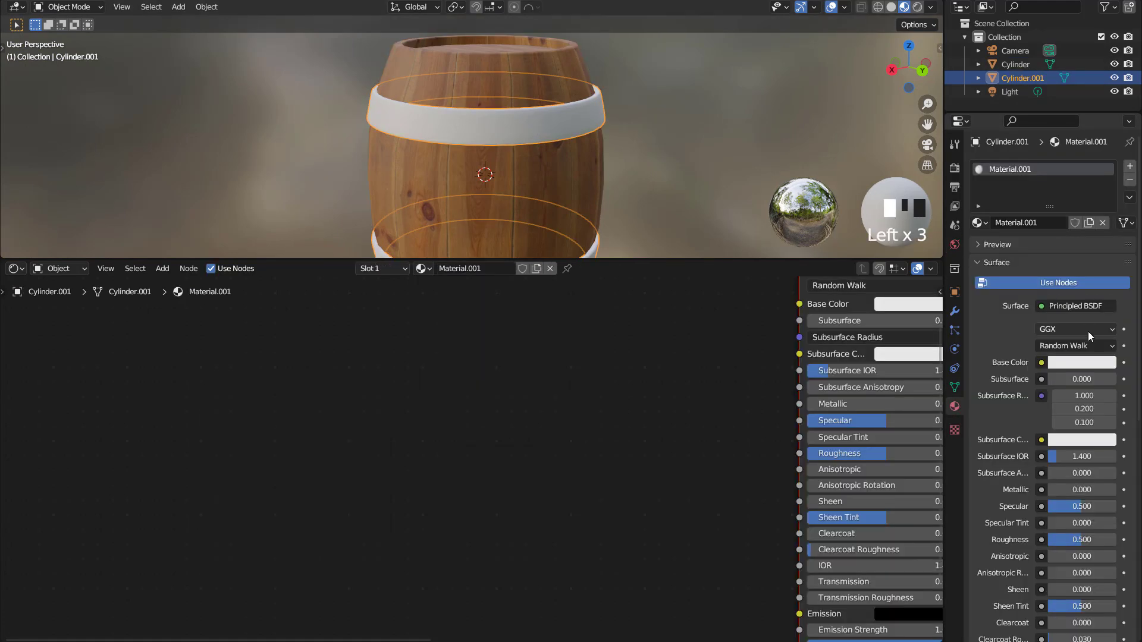
# Set the hoop material's Metallic to 1.000 and darken its base color to a Value of about 0.618.
pyautogui.click(1076, 364)
pyautogui.click(1097, 230)
pyautogui.moveTo(1053, 490); pyautogui.dragTo(1116, 489)
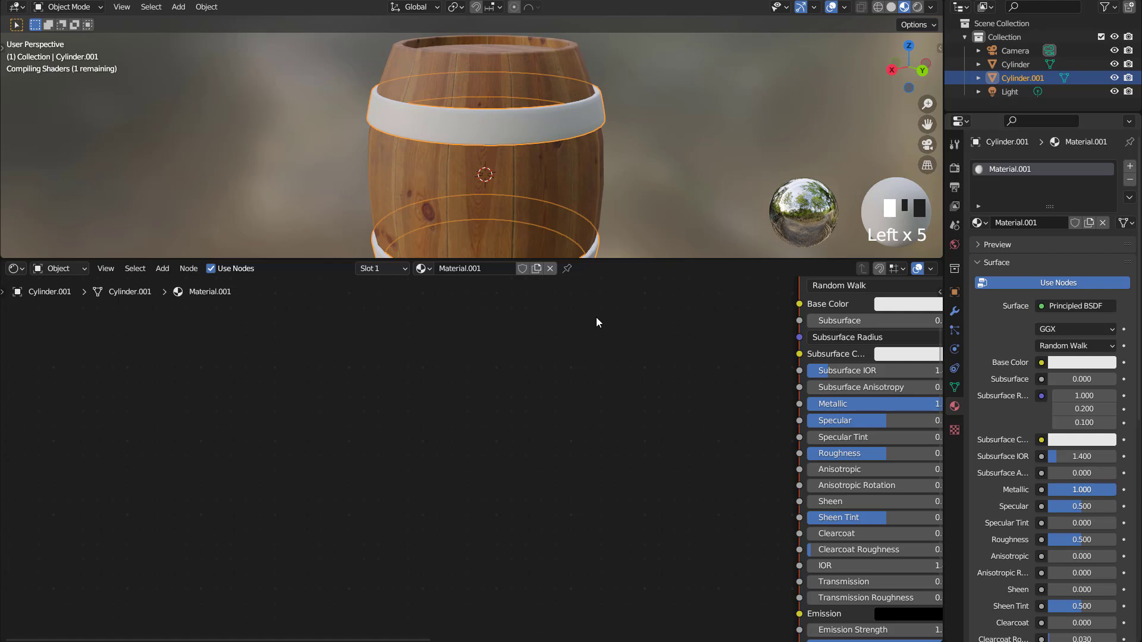
pyautogui.click(1071, 362)
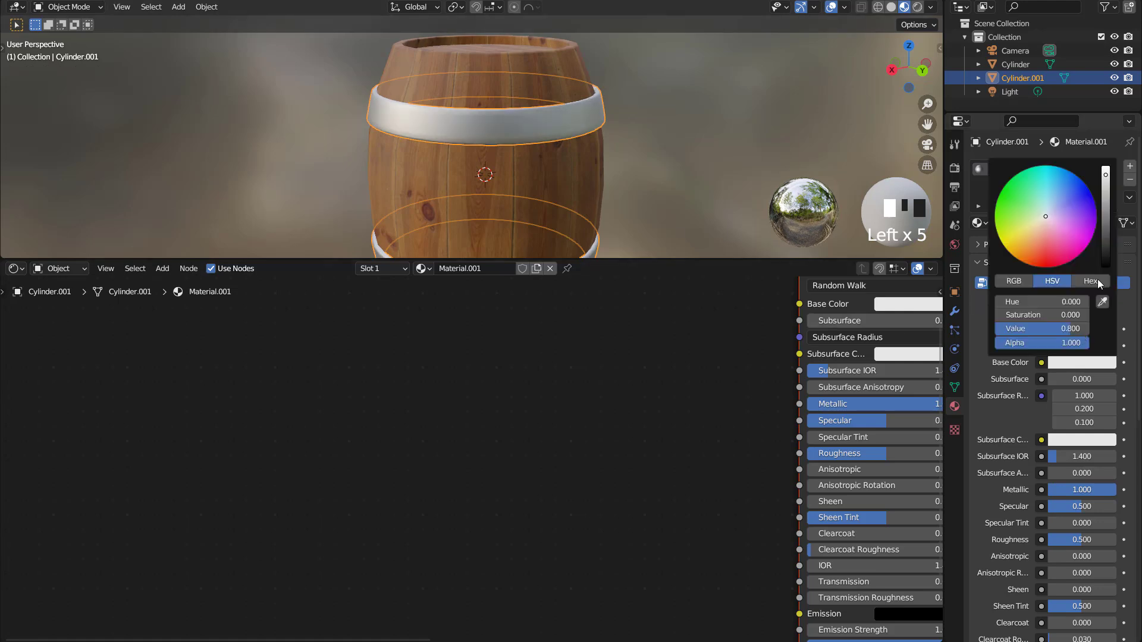
pyautogui.click(1107, 182)
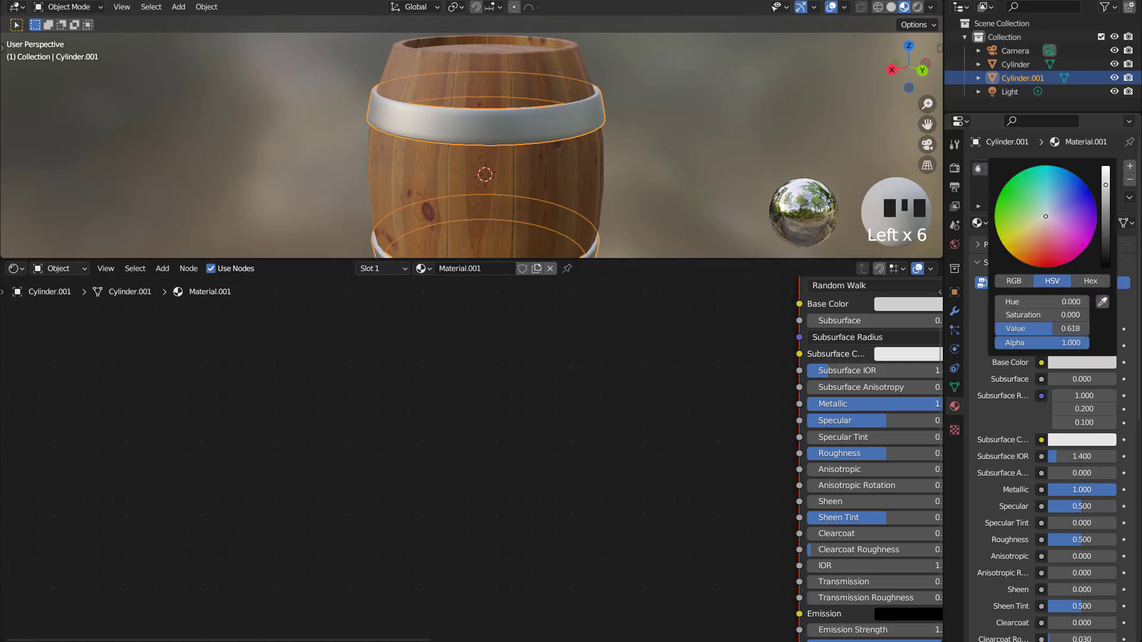
# Enlarge the 3D viewport over the shader editor and inspect the barrel with the overlays toggled off.
pyautogui.moveTo(605, 275); pyautogui.dragTo(592, 494)
pyautogui.click(829, 7)
pyautogui.moveTo(718, 146); pyautogui.dragTo(580, 184, button='middle')
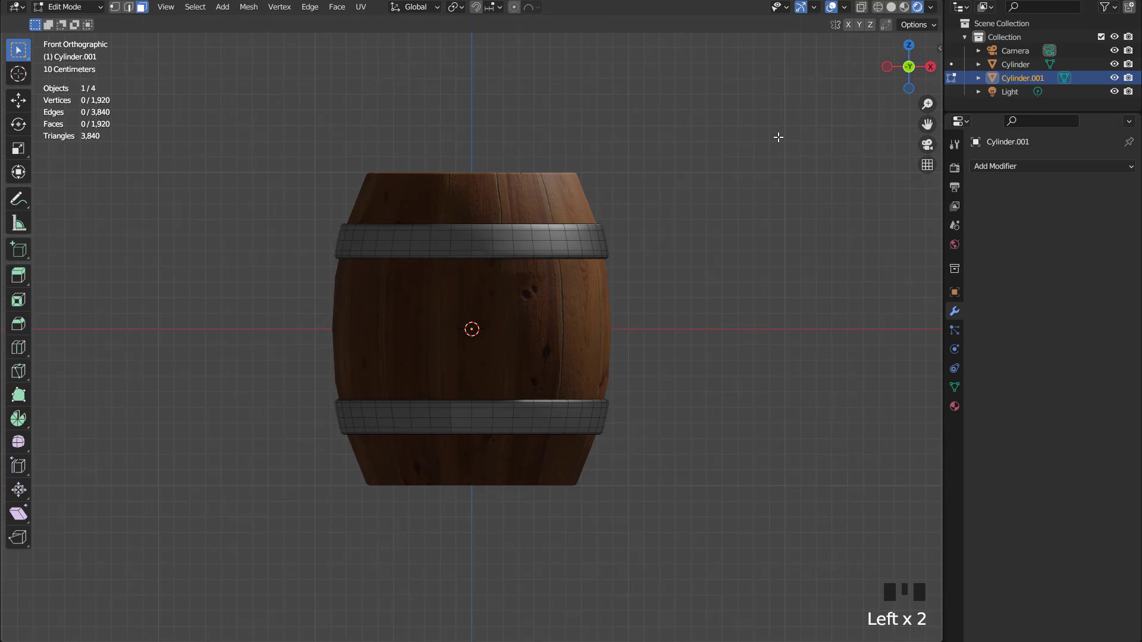
# Return the hoop bands to Object Mode and view the rendered barrel from an angle above.
pyautogui.scroll(3, 645, 205)
pyautogui.scroll(-3, 619, 217)
pyautogui.press('Tab')
pyautogui.scroll(-2, 606, 225)
pyautogui.moveTo(606, 225); pyautogui.dragTo(526, 230, button='middle')
pyautogui.scroll(2, 469, 255)
# Enable Ambient Occlusion and Screen Space Reflections in the Eevee render settings.
pyautogui.click(954, 169)
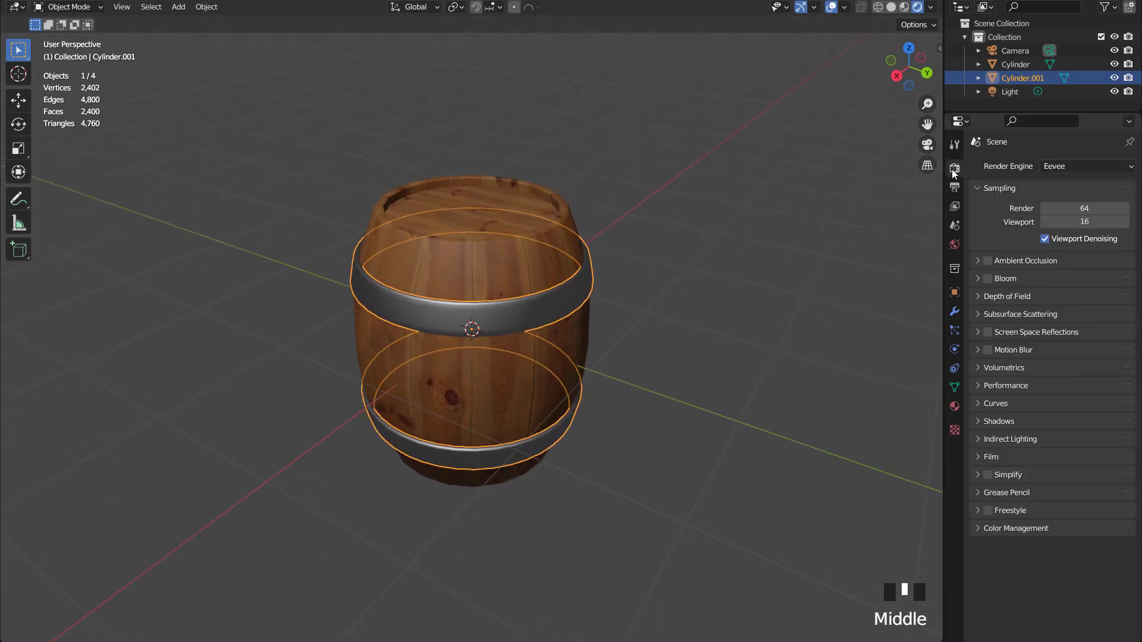
pyautogui.click(991, 260)
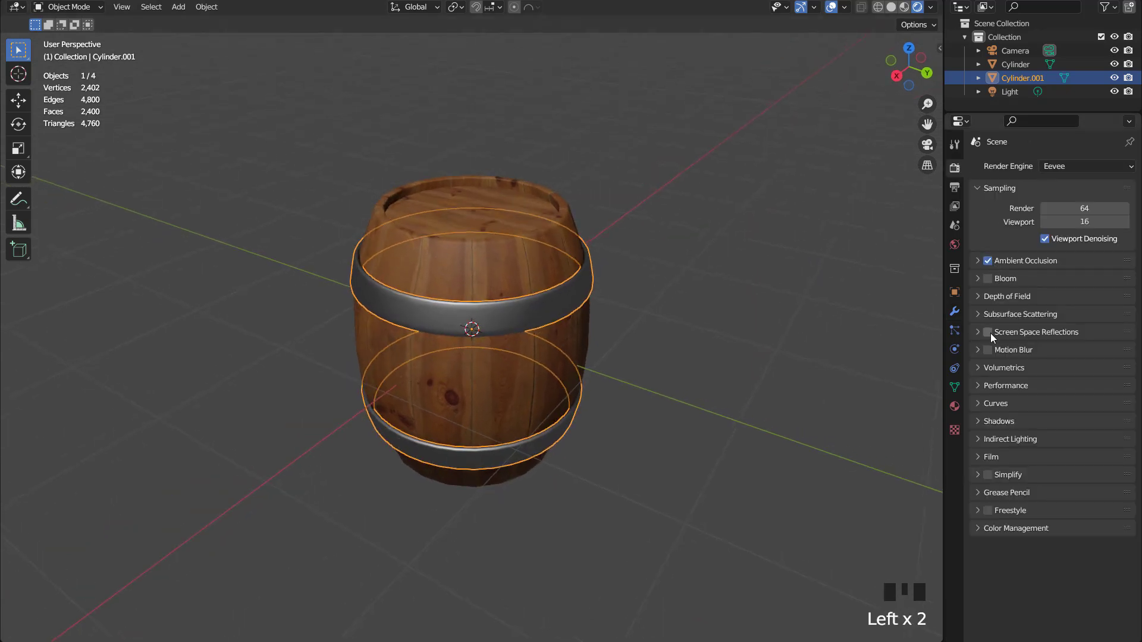
pyautogui.click(988, 332)
# Enable Refraction for the Screen Space Reflections and set their Max Roughness to 0.275.
pyautogui.click(977, 333)
pyautogui.click(1040, 352)
pyautogui.click(1073, 396)
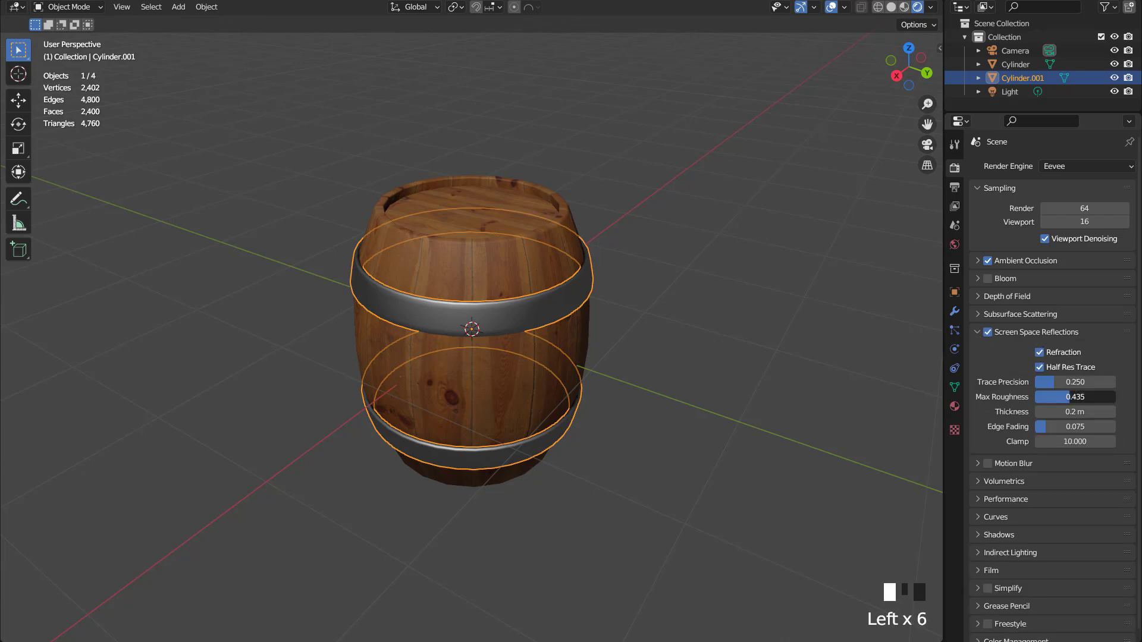
pyautogui.moveTo(1074, 397); pyautogui.dragTo(1070, 397)
# Make the render's film background transparent.
pyautogui.click(979, 570)
pyautogui.scroll(-2, 1037, 550)
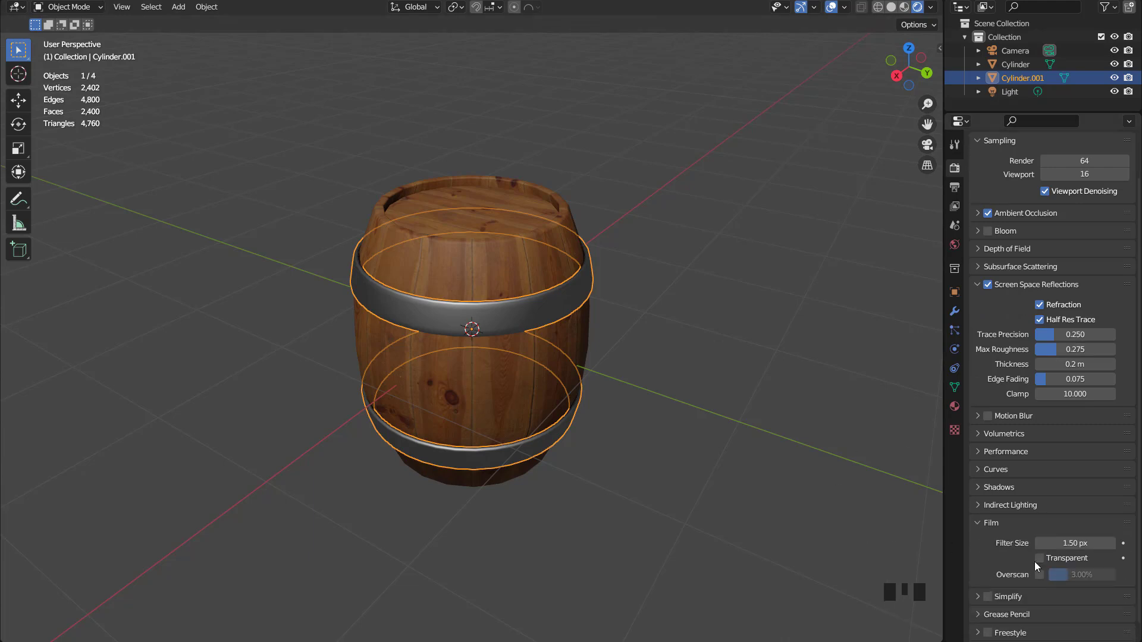
pyautogui.click(1040, 558)
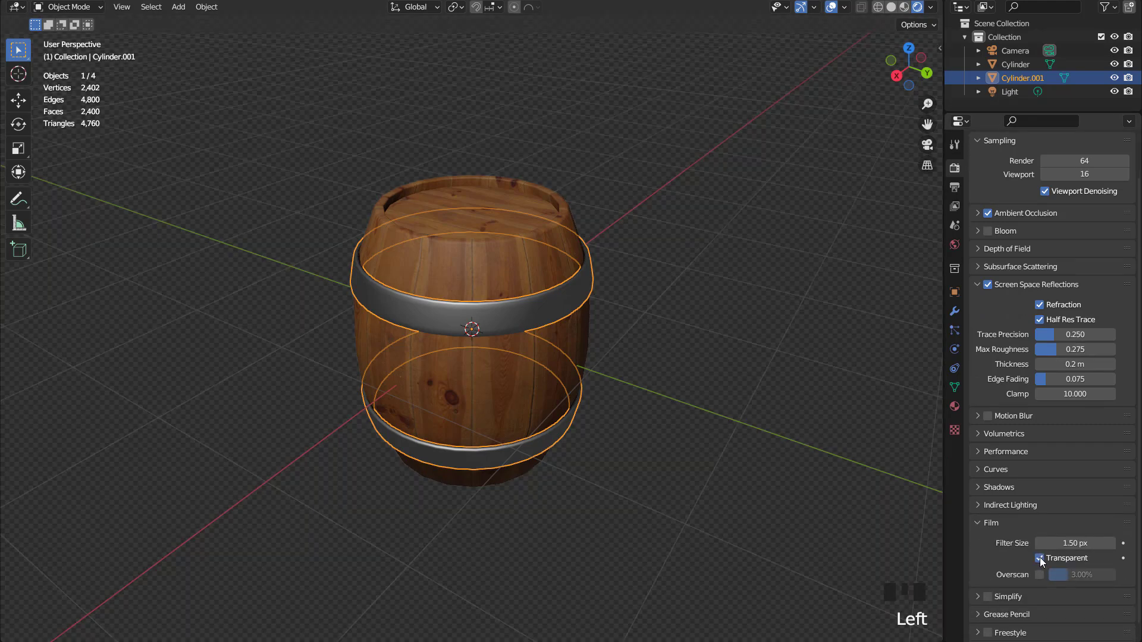
# Delete the scene's default light, with the viewport overlays hidden meanwhile and shown again.
pyautogui.click(832, 7)
pyautogui.click(1009, 92)
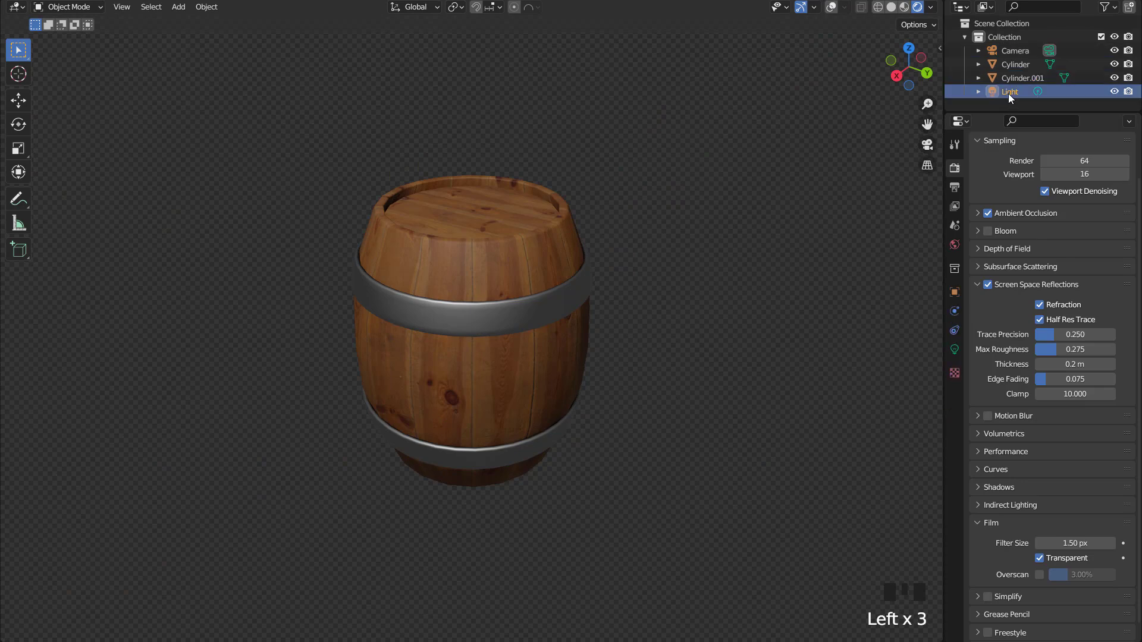
pyautogui.press('Delete')
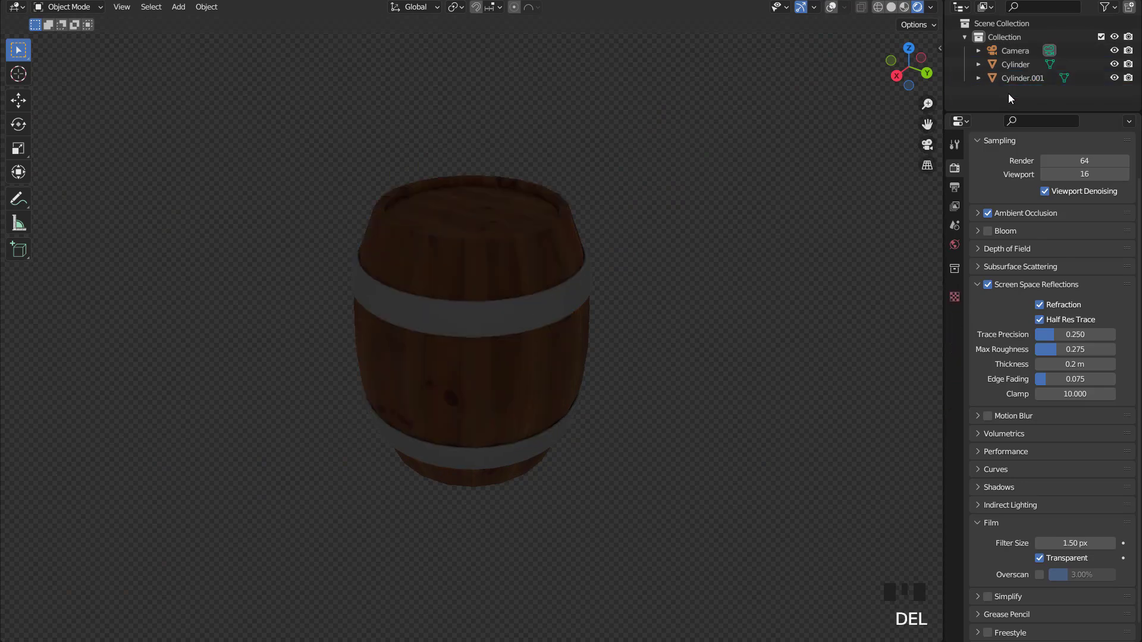
pyautogui.click(831, 7)
# Add a 3 Point Lights setup aimed at the wooden barrel body with a Base Energy of 500.
pyautogui.click(525, 213)
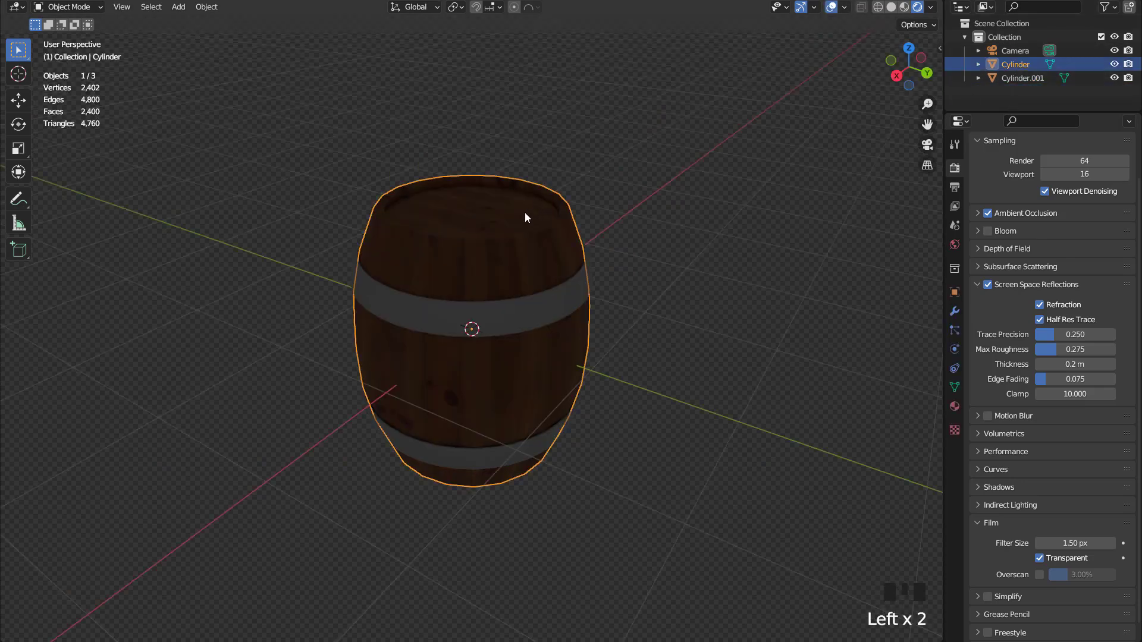
pyautogui.click(186, 9)
pyautogui.moveTo(204, 192)
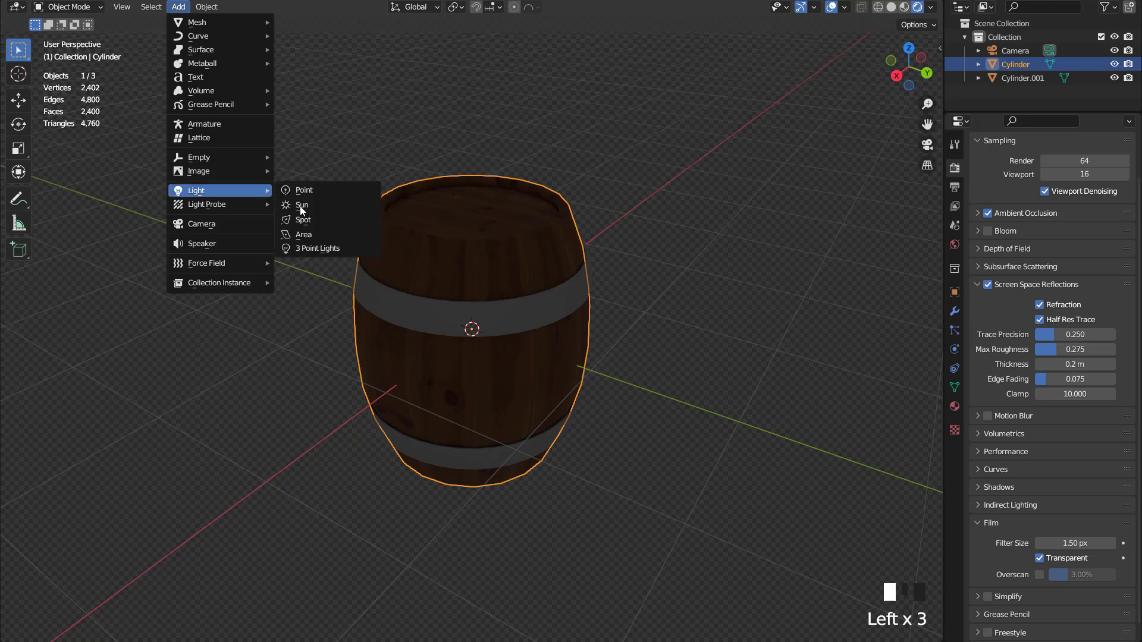
pyautogui.click(317, 252)
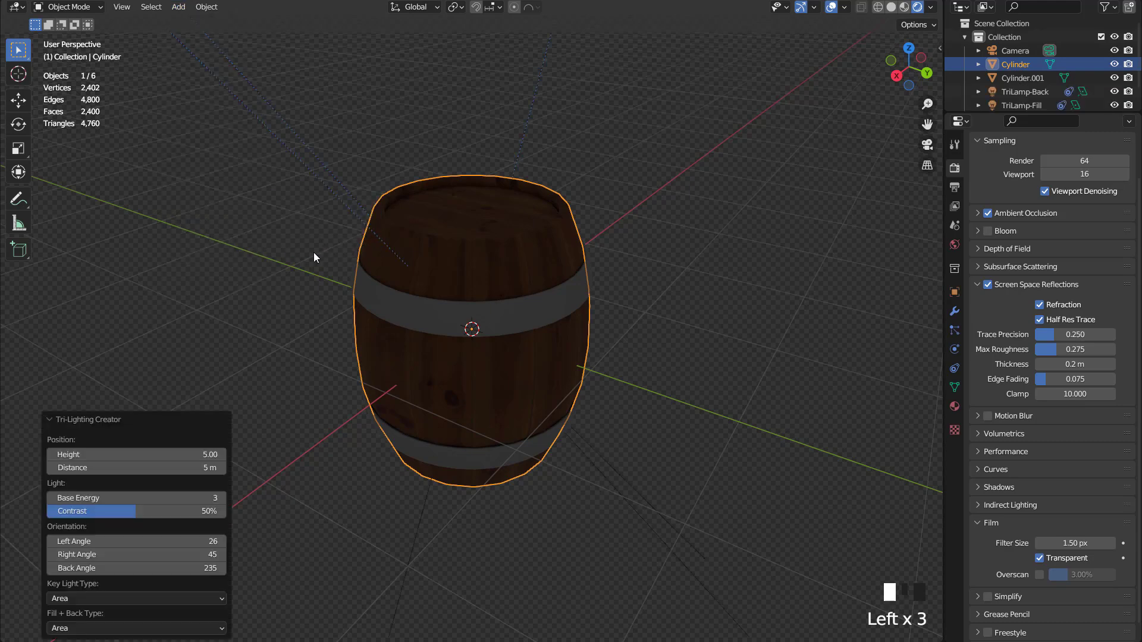
pyautogui.click(216, 498)
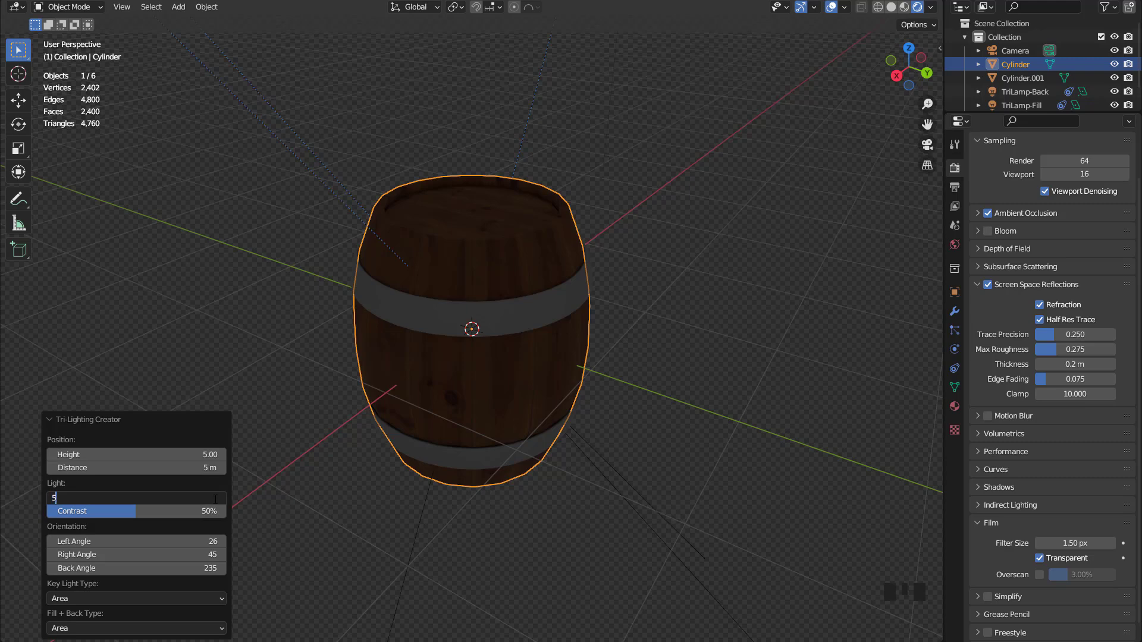
pyautogui.press('Return')
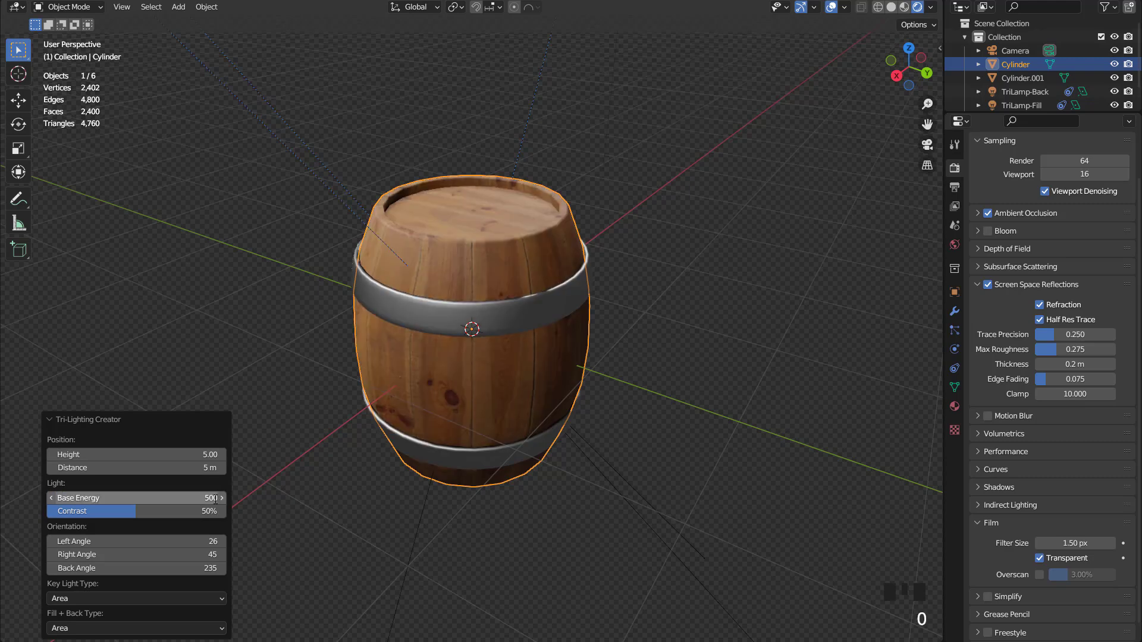
# Inspect the lit barrel from several sides with the overlays hidden, and return to the front view with overlays shown.
pyautogui.scroll(-2, 594, 287)
pyautogui.moveTo(564, 257); pyautogui.dragTo(784, 33, button='middle')
pyautogui.click(834, 11)
pyautogui.moveTo(652, 179); pyautogui.dragTo(569, 117, button='middle')
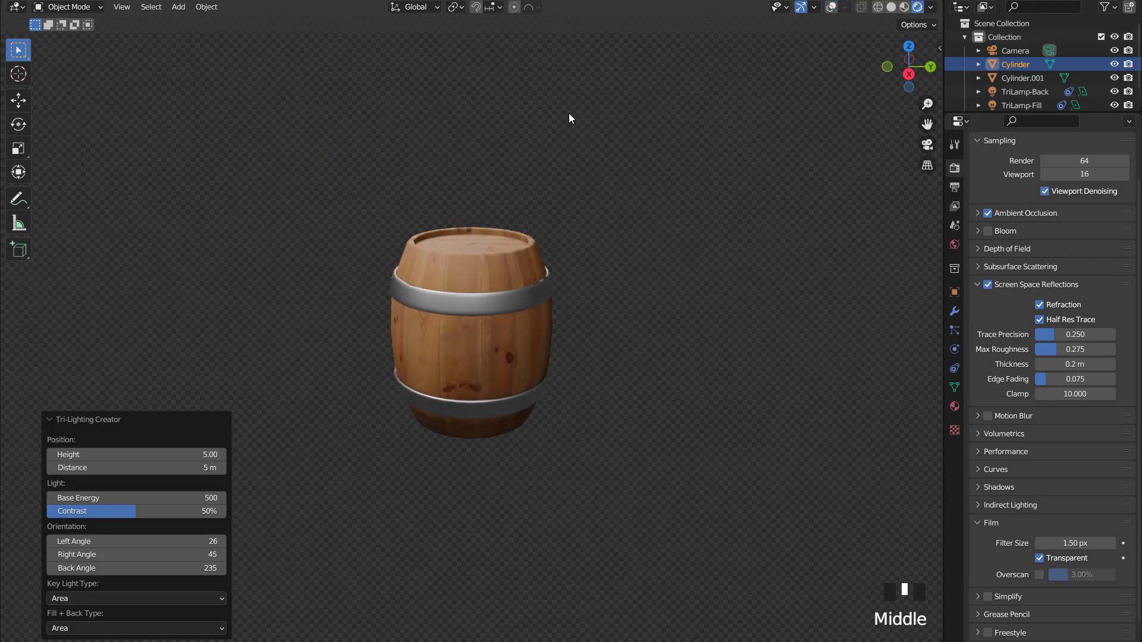
pyautogui.press('KP_1')
pyautogui.click(831, 7)
pyautogui.scroll(2, 914, 245)
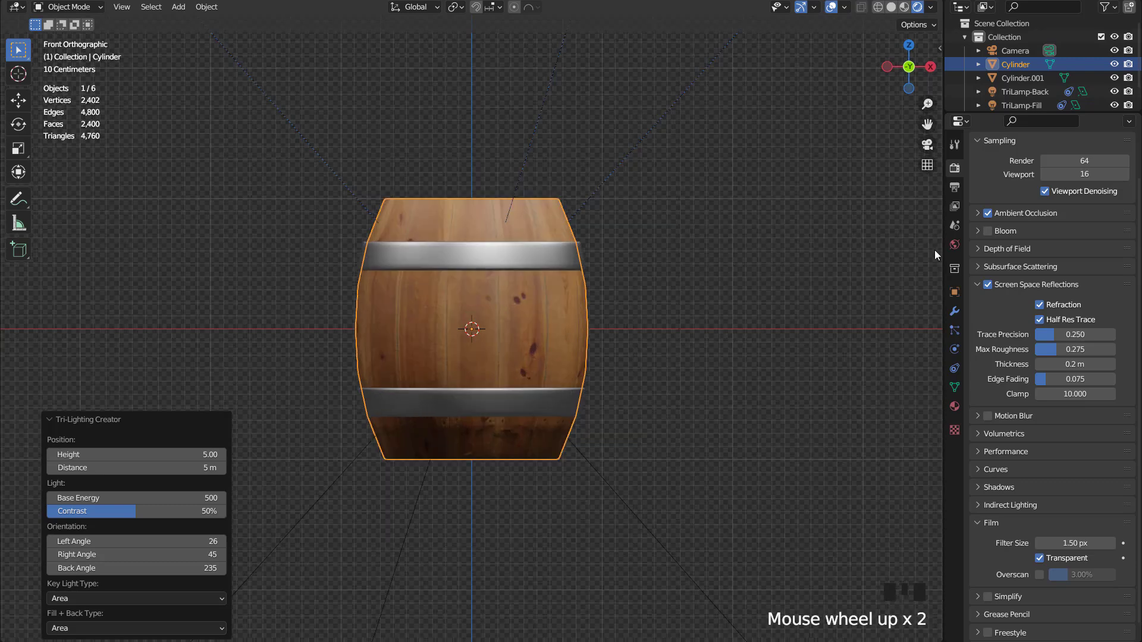
# Change the contrast Look preset for the Filmic view transform in the render's color management.
pyautogui.scroll(-1, 1043, 453)
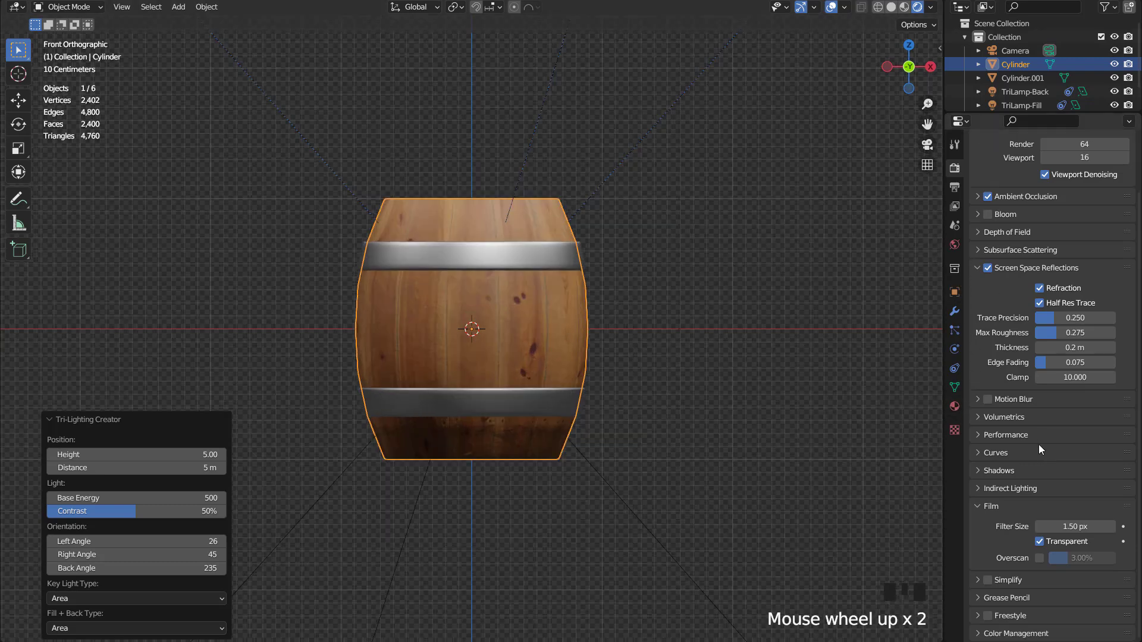
pyautogui.click(989, 633)
pyautogui.scroll(-5, 1029, 547)
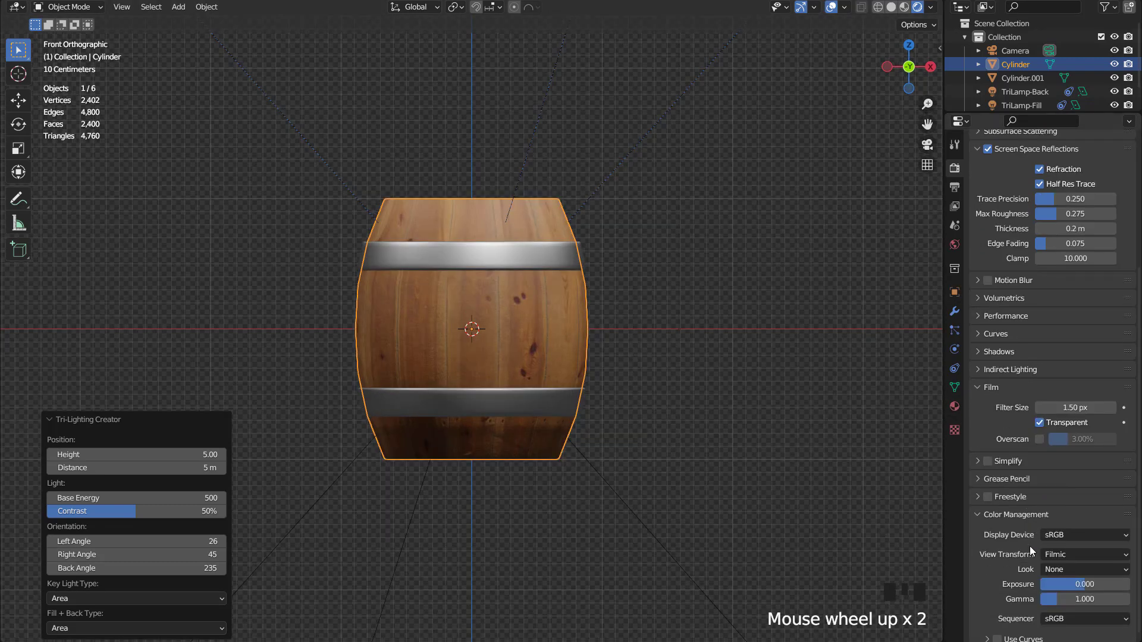
pyautogui.click(1062, 568)
pyautogui.click(1047, 510)
# Assign an Environment Texture to the world background's color.
pyautogui.moveTo(715, 291); pyautogui.dragTo(589, 267, button='middle')
pyautogui.click(955, 246)
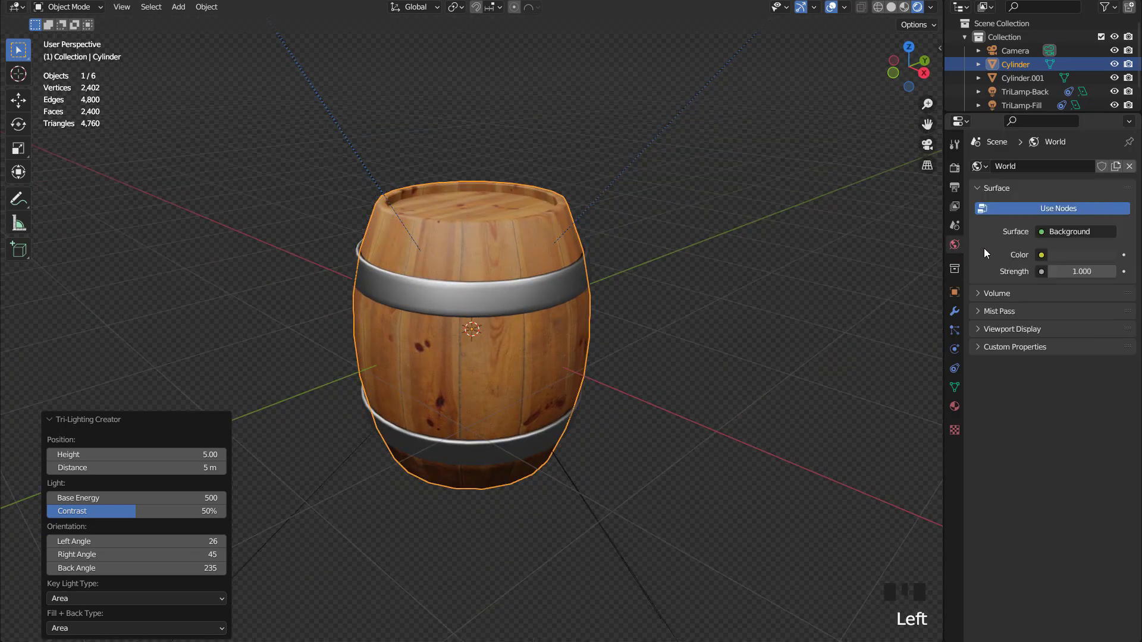
pyautogui.click(1041, 255)
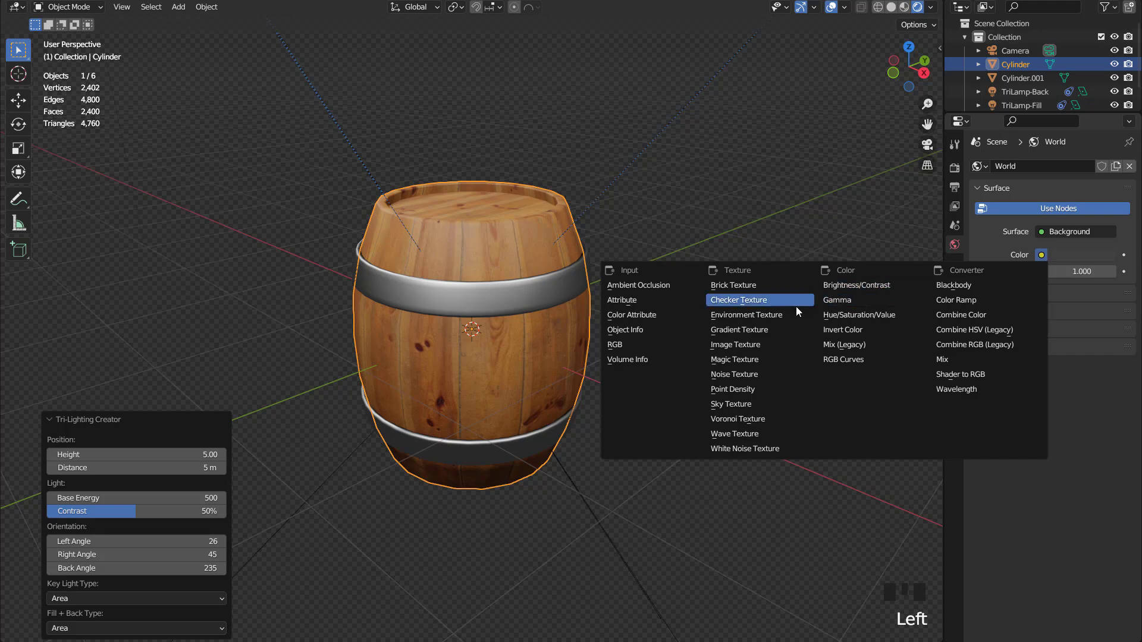
pyautogui.click(769, 314)
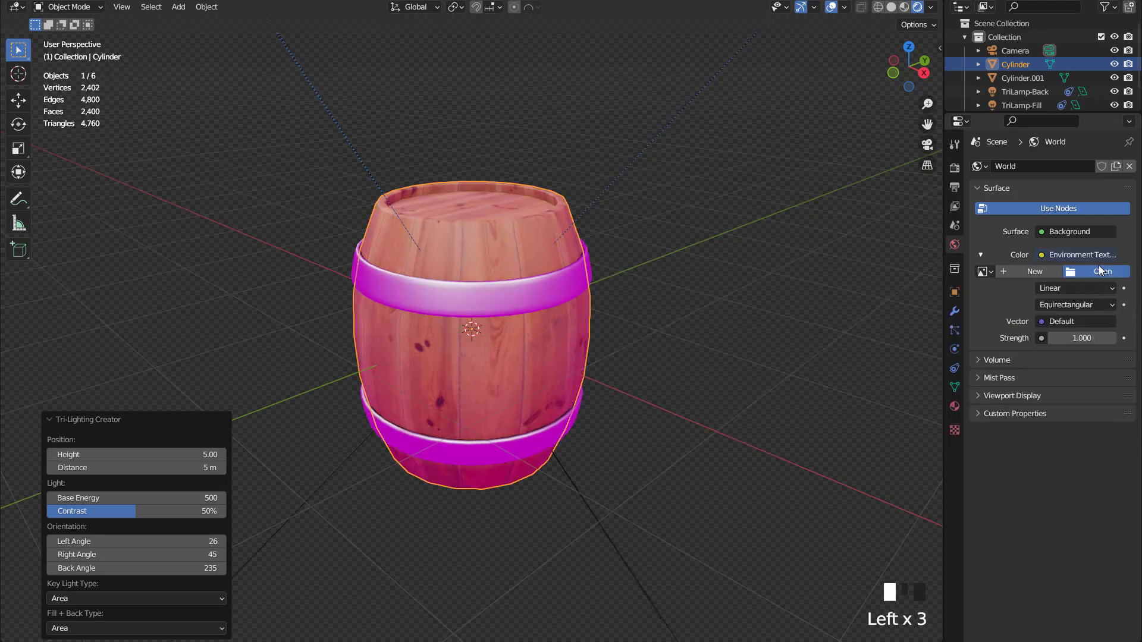
# Load the hochsal_forest_1k image from the Downloads folder as the world's environment texture.
pyautogui.click(1098, 269)
pyautogui.click(288, 303)
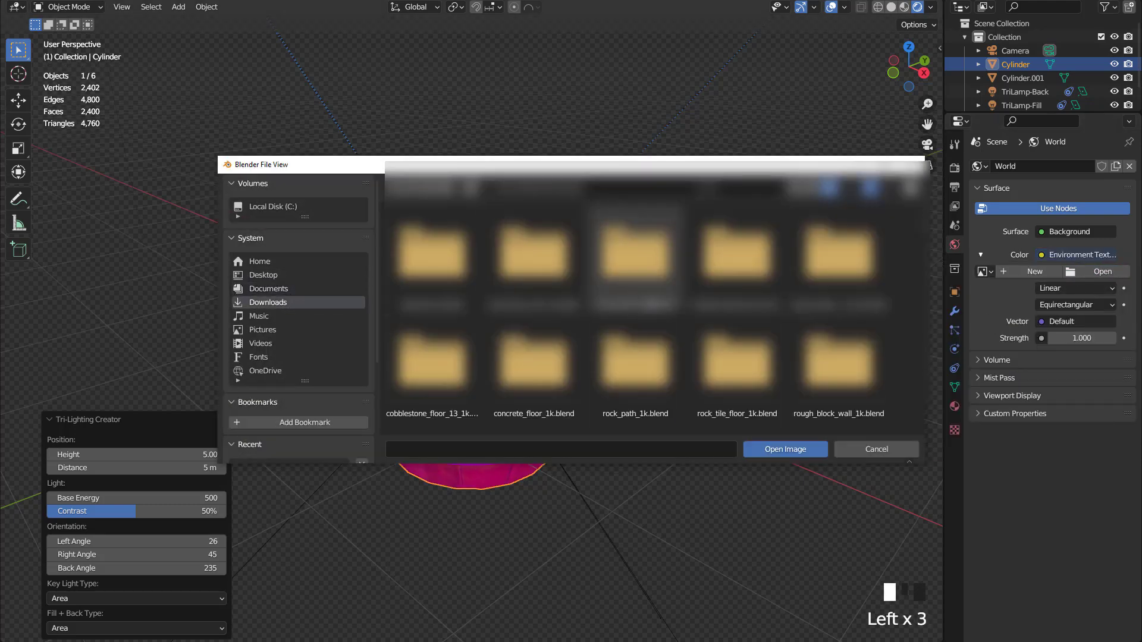
pyautogui.scroll(-3, 636, 316)
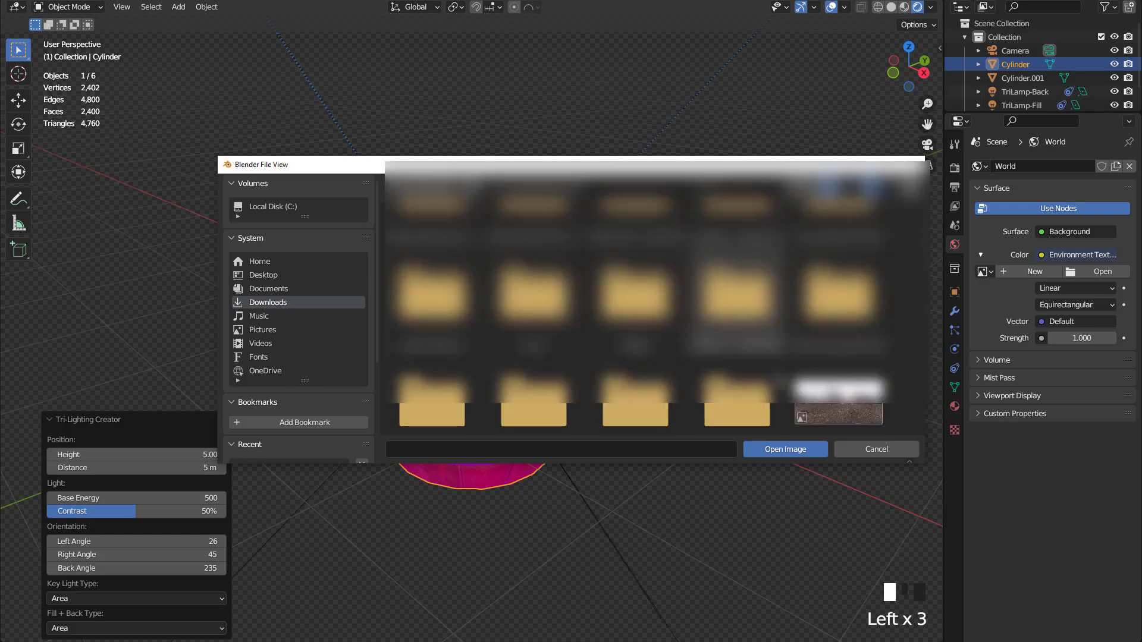
pyautogui.click(844, 394)
pyautogui.click(785, 449)
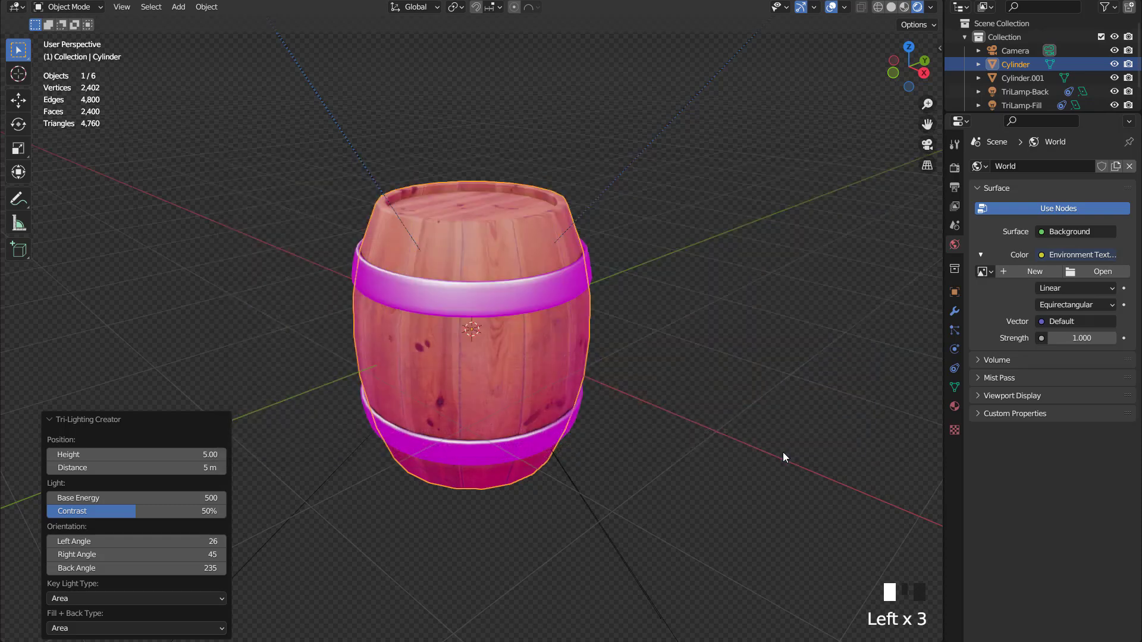
# Hide the viewport overlays and set the world background's strength to 0.7.
pyautogui.click(831, 6)
pyautogui.moveTo(672, 232); pyautogui.dragTo(618, 300, button='middle')
pyautogui.click(1052, 388)
pyautogui.click(1051, 389)
pyautogui.click(1051, 389)
pyautogui.moveTo(919, 356); pyautogui.dragTo(664, 210, button='middle')
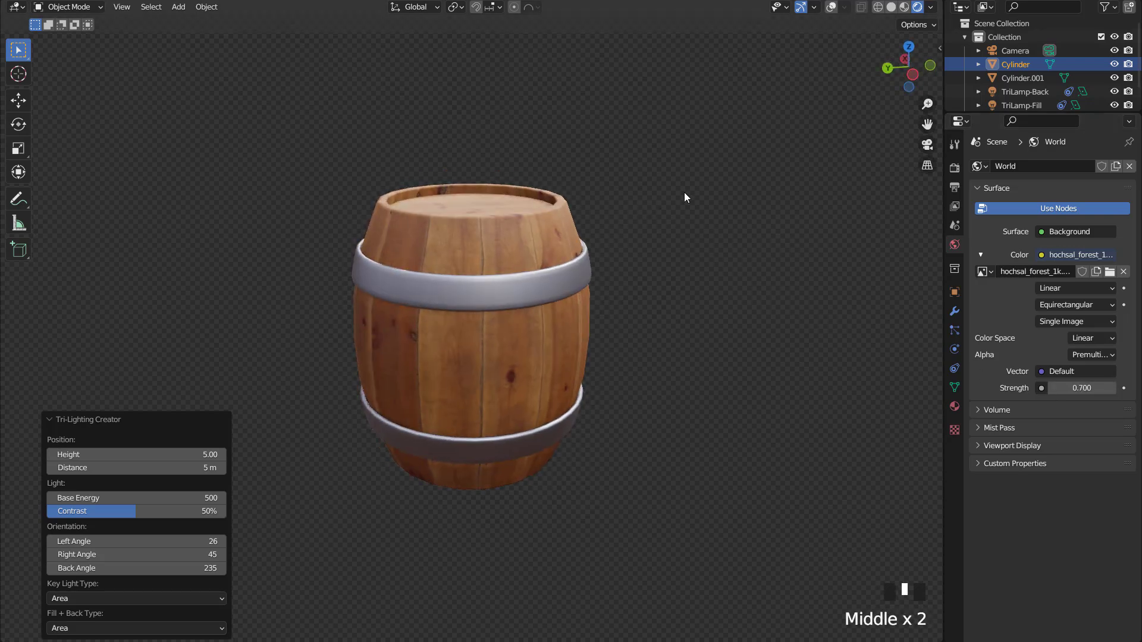
# Return to the front view, select the barrel's metal hoop bands and show the viewport overlays again.
pyautogui.click(587, 249)
pyautogui.scroll(2, 574, 244)
pyautogui.scroll(-2, 573, 244)
pyautogui.moveTo(574, 244); pyautogui.dragTo(647, 213, button='middle')
pyautogui.press('KP_1')
pyautogui.click(574, 251)
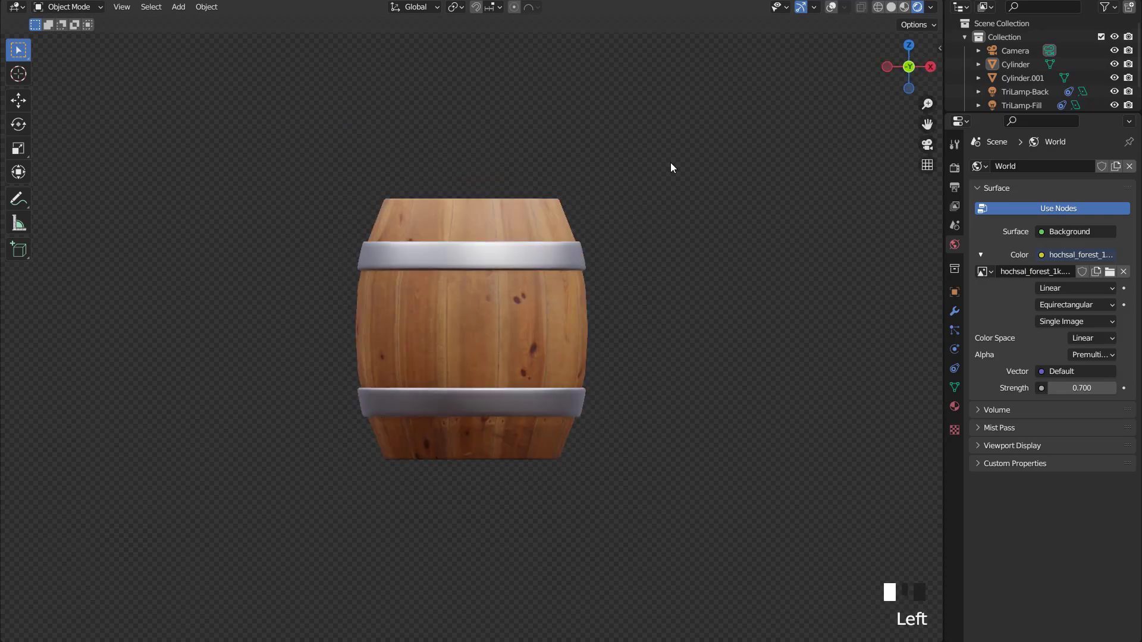
pyautogui.click(831, 8)
# Darken the base color of the metal hoop bands' material slightly.
pyautogui.click(954, 407)
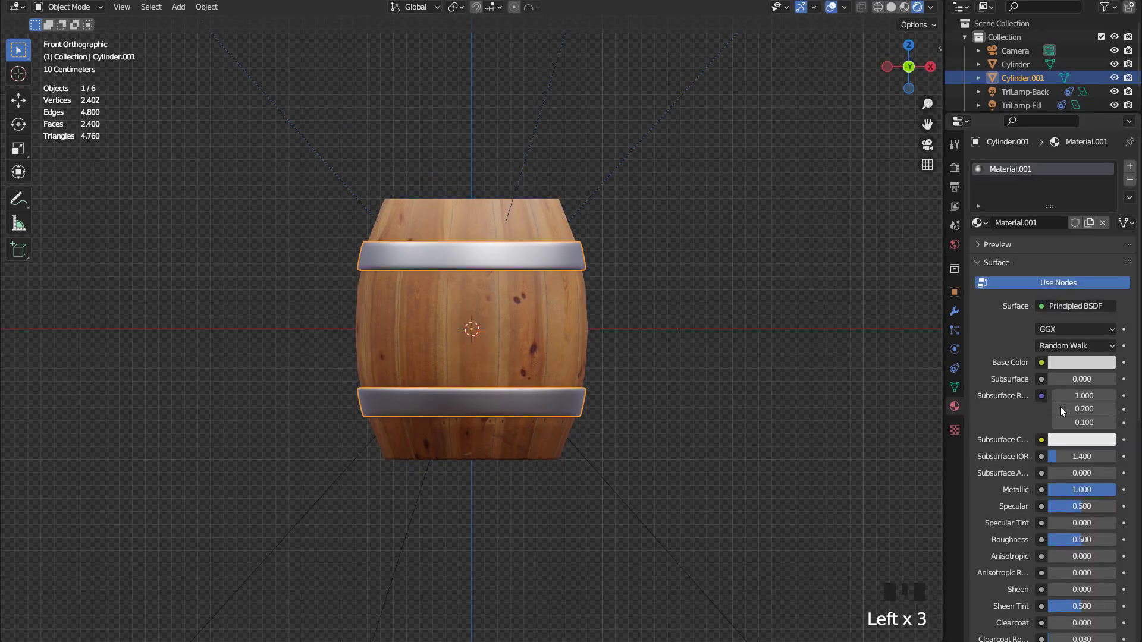
pyautogui.click(1081, 363)
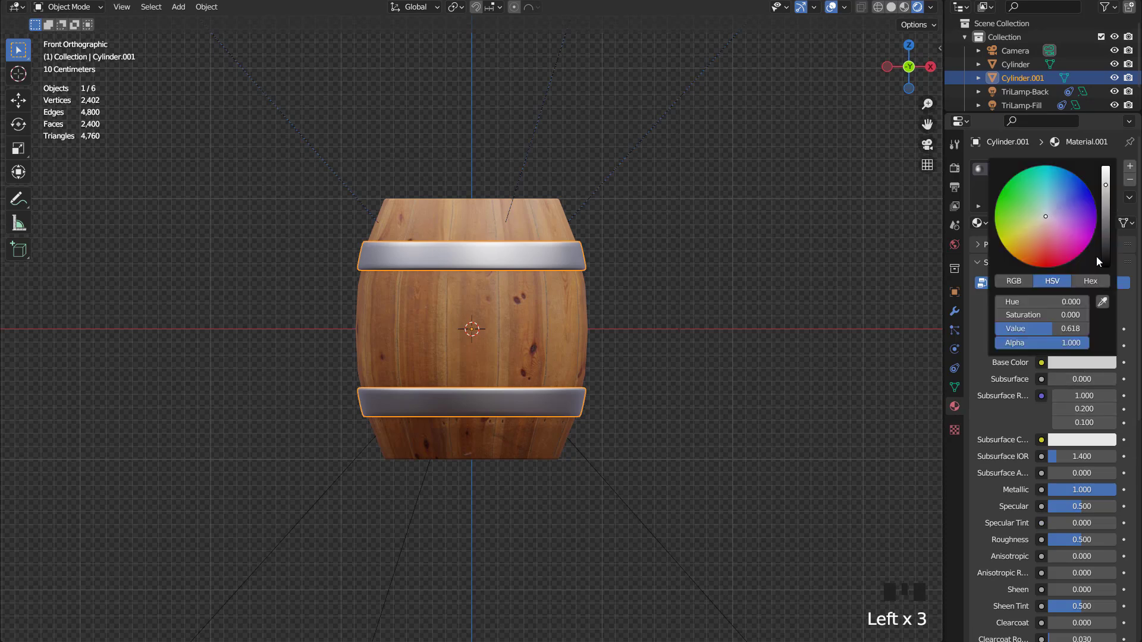
pyautogui.press('Left')
pyautogui.click(832, 7)
pyautogui.click(832, 7)
# Set the roughness of the hoop bands' material to 0.414 and check the barrel in perspective with the overlays hidden.
pyautogui.moveTo(1075, 540)
pyautogui.mouseDown()
pyautogui.moveTo(1065, 539)
pyautogui.moveTo(1075, 540)
pyautogui.mouseUp()
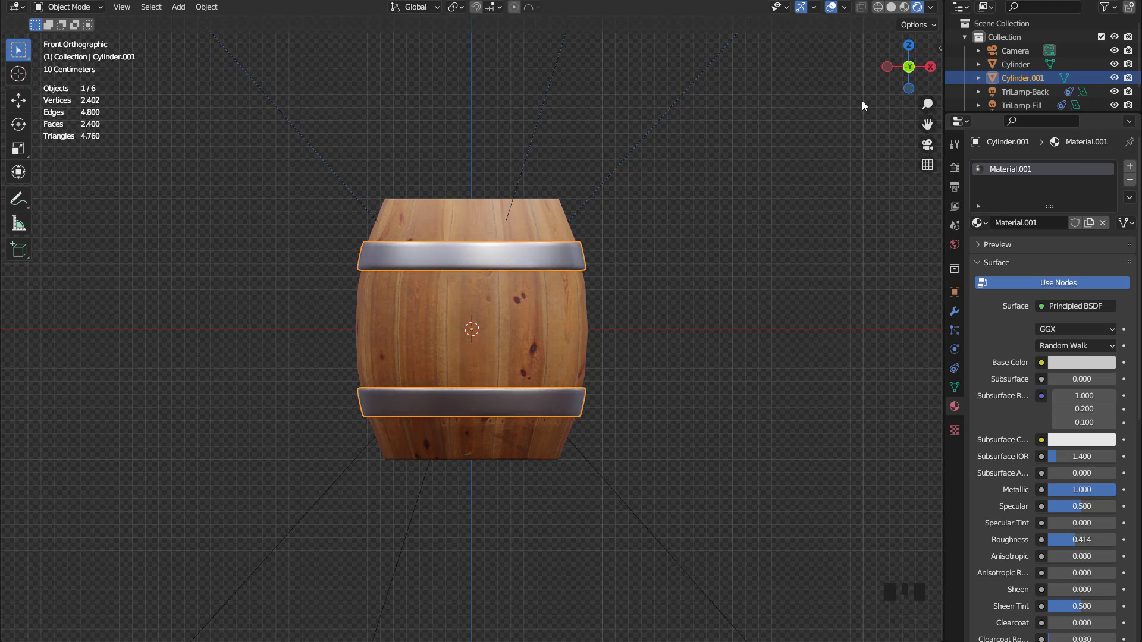
pyautogui.click(832, 7)
pyautogui.moveTo(751, 107); pyautogui.dragTo(691, 159, button='middle')
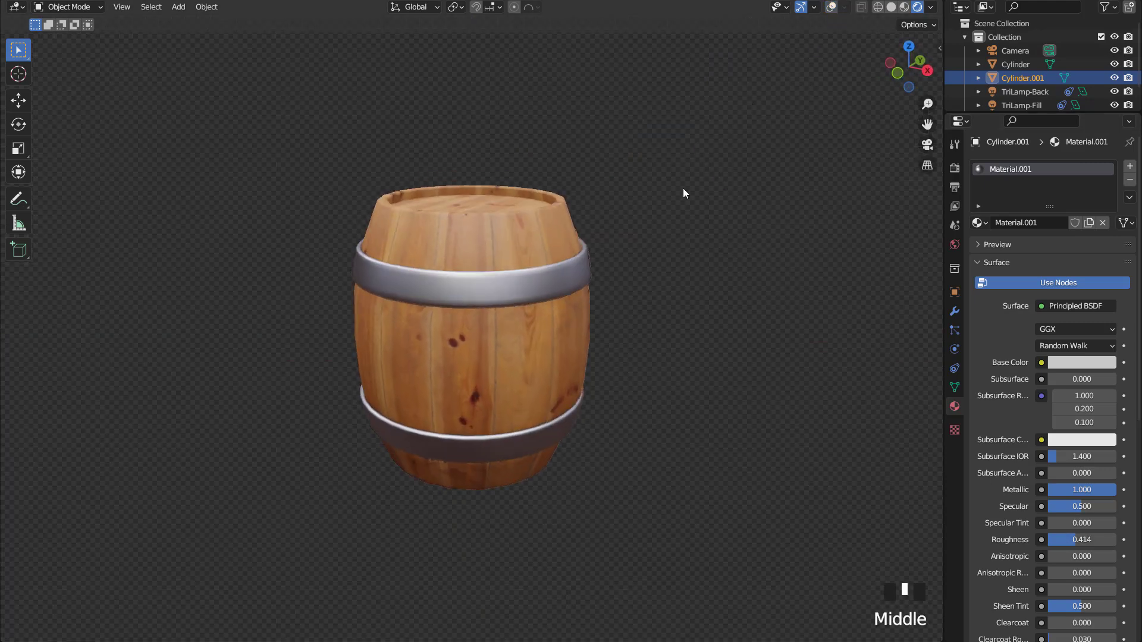